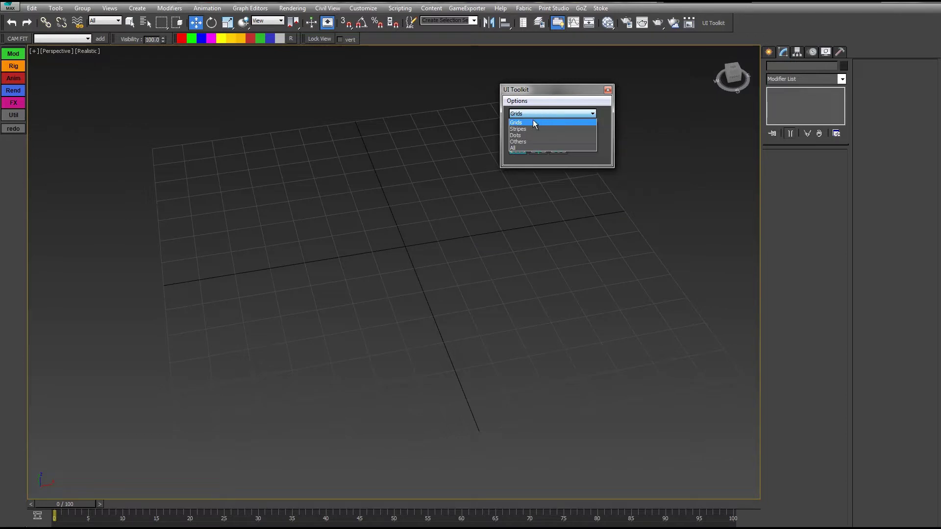
Create a Connections object from the UI Toolkit's Stripes category at the grid origin, close the toolkit and display the object's parameters
{"action": "left_click", "coordinate": [532, 129]}
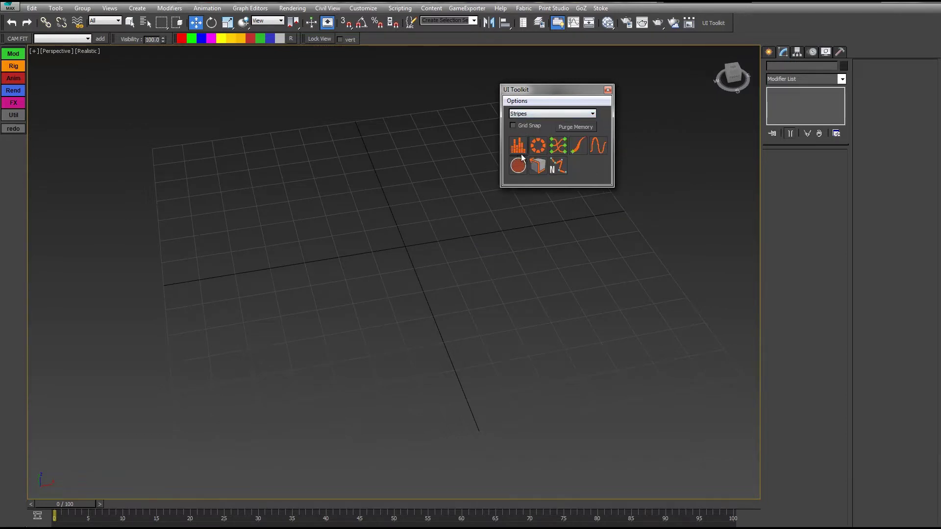
{"action": "left_click", "coordinate": [558, 147]}
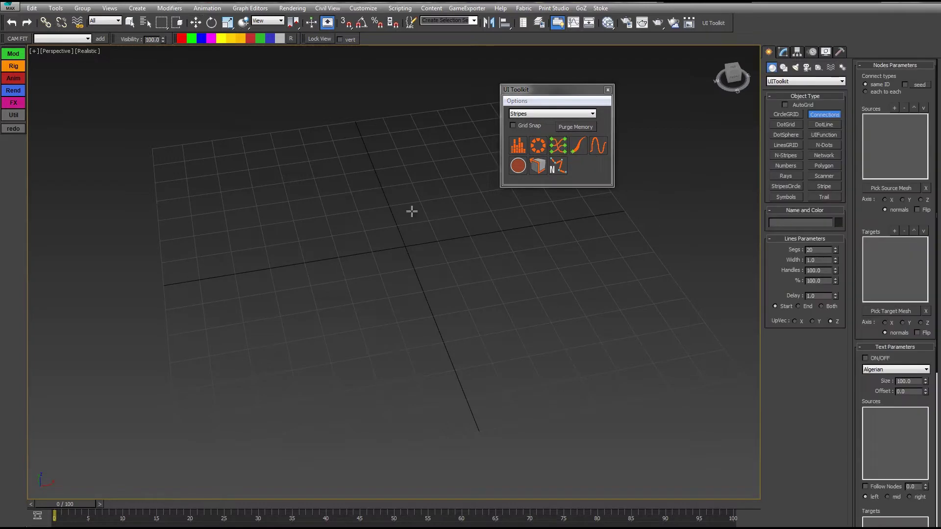
{"action": "left_click", "coordinate": [405, 246]}
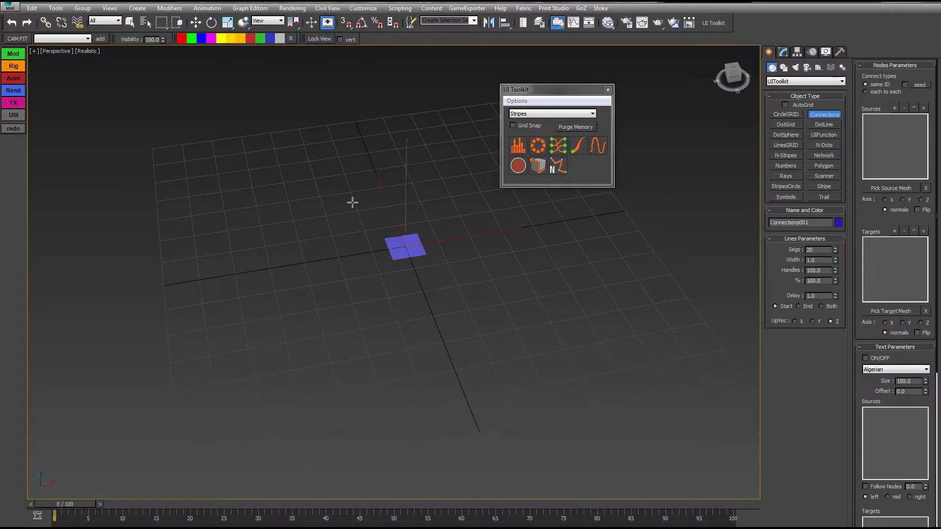
{"action": "middle_click_drag", "start_coordinate": [353, 202], "coordinate": [302, 229]}
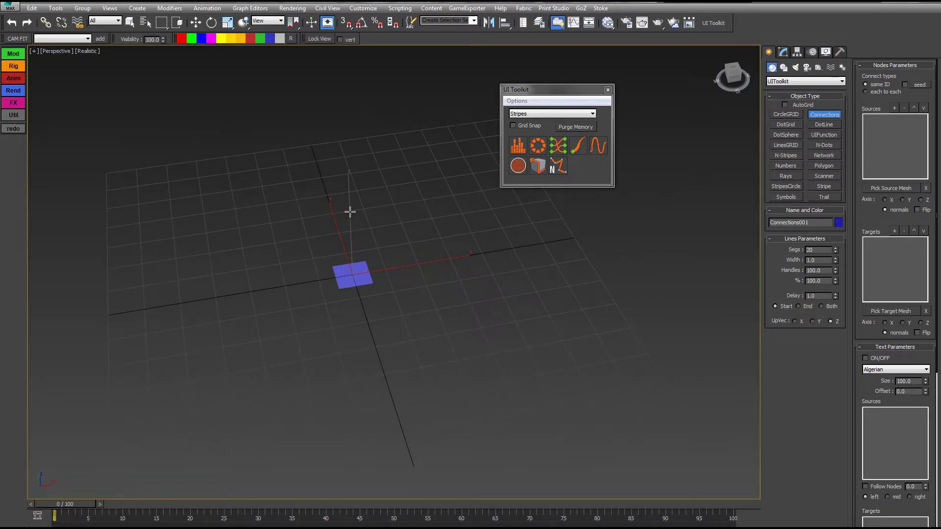
{"action": "key", "text": "w"}
{"action": "middle_click_drag", "start_coordinate": [396, 211], "coordinate": [410, 231]}
{"action": "left_click", "coordinate": [608, 90]}
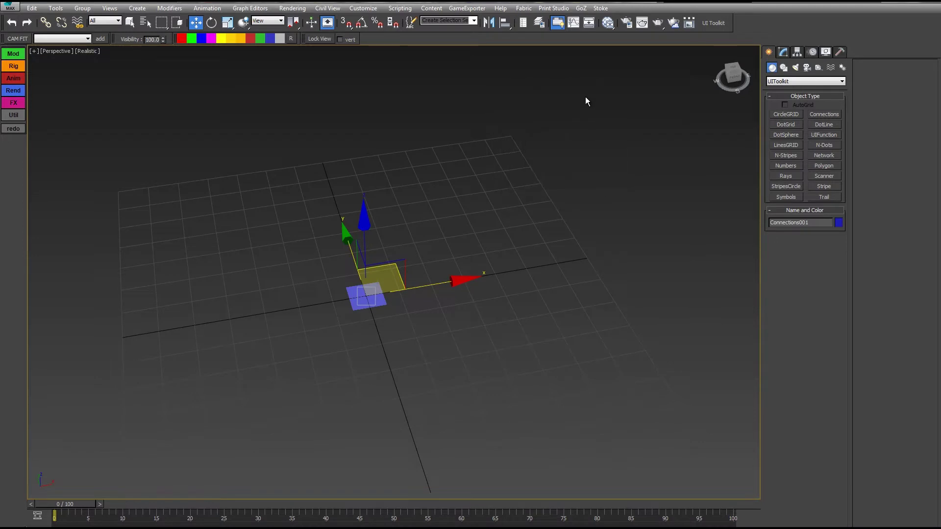
{"action": "middle_click_drag", "start_coordinate": [394, 178], "coordinate": [424, 163]}
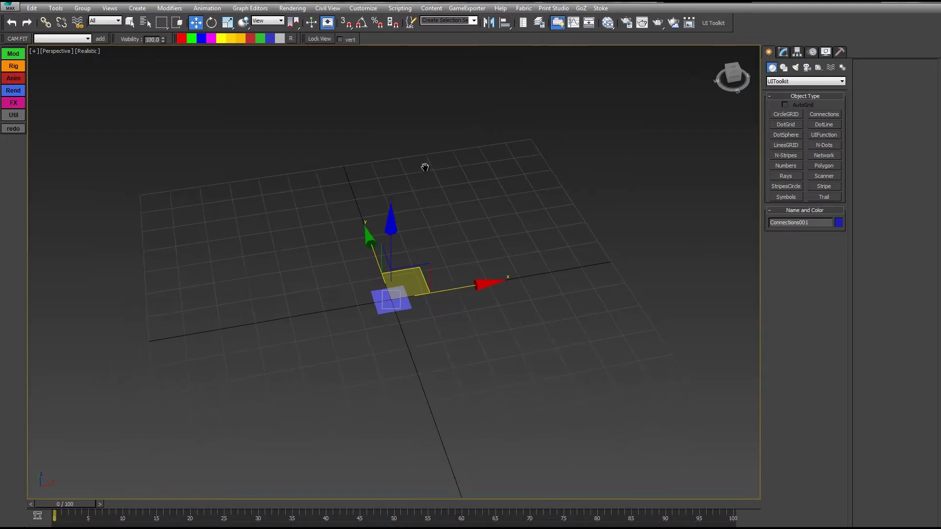
{"action": "left_click", "coordinate": [784, 54]}
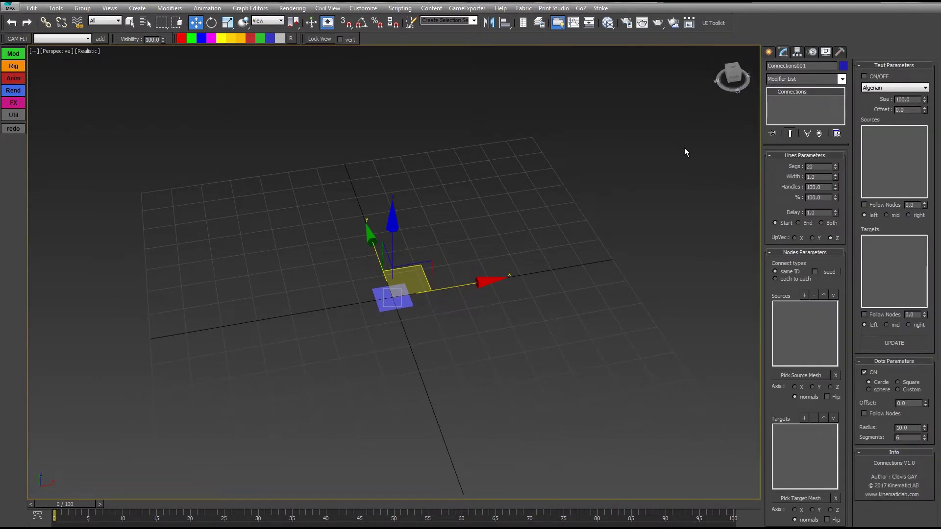
{"action": "middle_click_drag", "start_coordinate": [469, 193], "coordinate": [478, 211]}
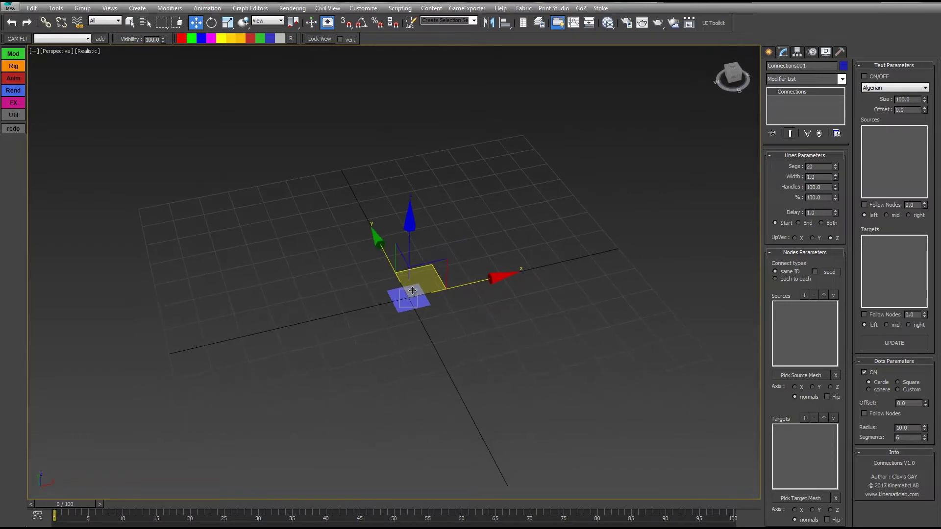
{"action": "middle_click_drag", "start_coordinate": [438, 281], "coordinate": [485, 276], "text": "alt"}
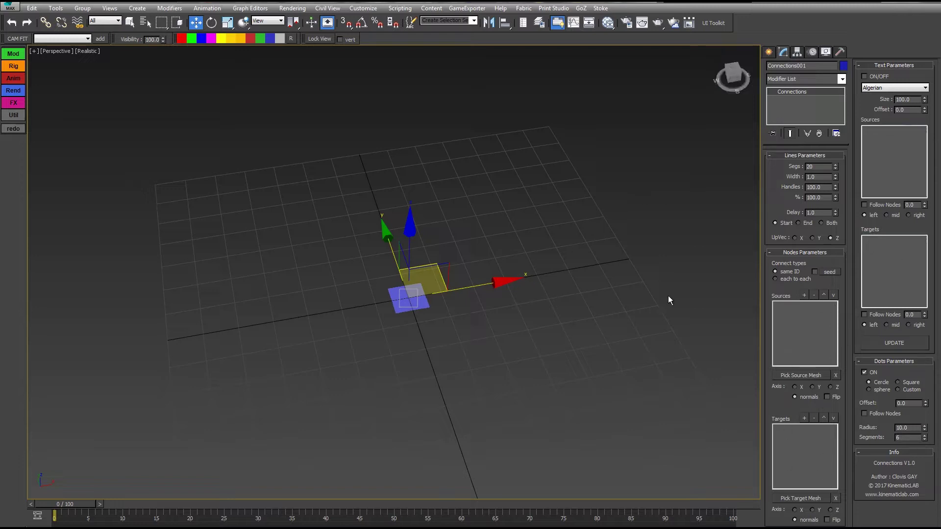
{"action": "middle_click_drag", "start_coordinate": [590, 223], "coordinate": [655, 196]}
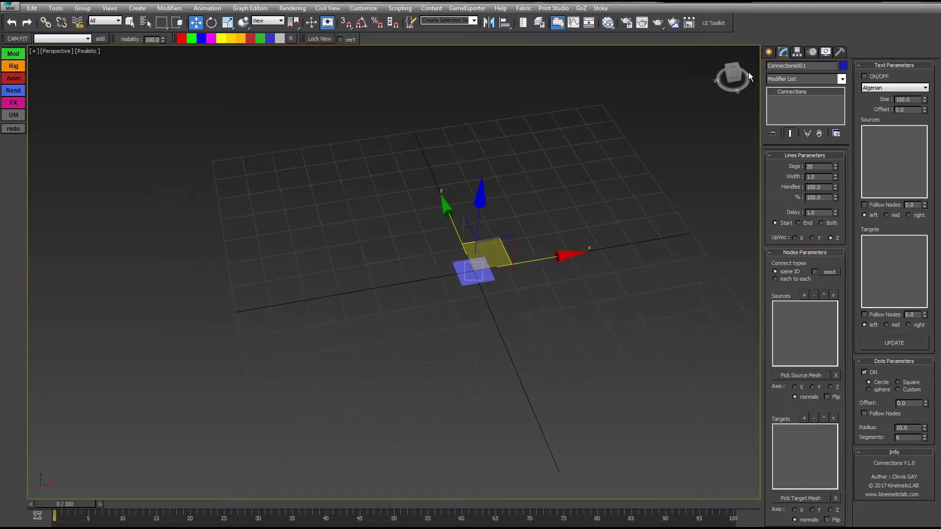
Create a Point helper at the grid's far corner on the negative X side
{"action": "left_click", "coordinate": [769, 53]}
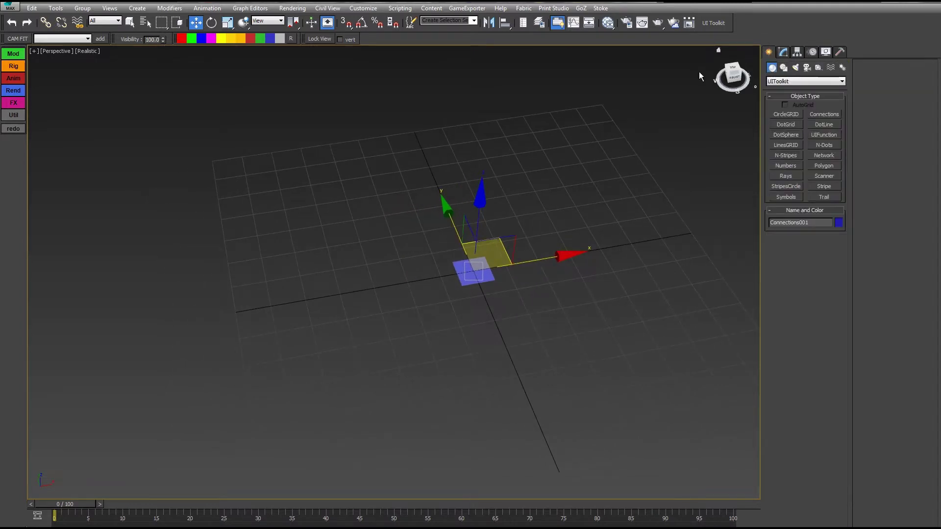
{"action": "left_click", "coordinate": [819, 68]}
{"action": "left_click", "coordinate": [793, 143]}
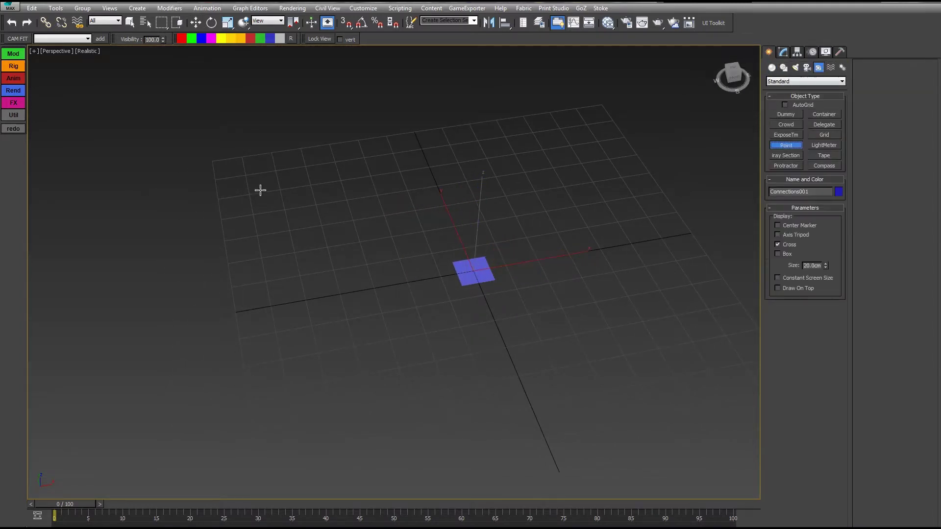
{"action": "left_click", "coordinate": [213, 164]}
{"action": "mouse_move", "coordinate": [251, 213]}
{"action": "middle_mouse_down"}
{"action": "mouse_move", "coordinate": [266, 186]}
{"action": "mouse_move", "coordinate": [328, 191]}
{"action": "mouse_move", "coordinate": [302, 226]}
{"action": "middle_mouse_up"}
Clone the Point helper along the Y axis as 10 evenly spaced copies
{"action": "key", "text": "w"}
{"action": "left_click_drag", "start_coordinate": [177, 149], "coordinate": [229, 181], "text": "shift"}
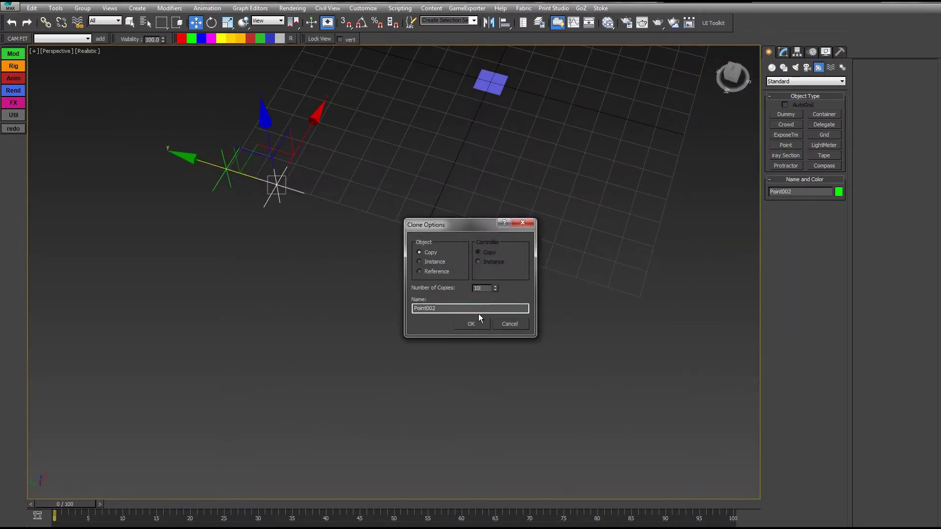
{"action": "left_click", "coordinate": [469, 325]}
Select the whole row of Point helpers and copy it once along the X axis to the opposite side of the grid
{"action": "scroll", "coordinate": [528, 287], "scroll_direction": "down", "scroll_amount": 3}
{"action": "mouse_move", "coordinate": [528, 287]}
{"action": "middle_mouse_down"}
{"action": "mouse_move", "coordinate": [399, 216]}
{"action": "mouse_move", "coordinate": [374, 141]}
{"action": "middle_mouse_up"}
{"action": "left_click_drag", "start_coordinate": [235, 425], "coordinate": [235, 425]}
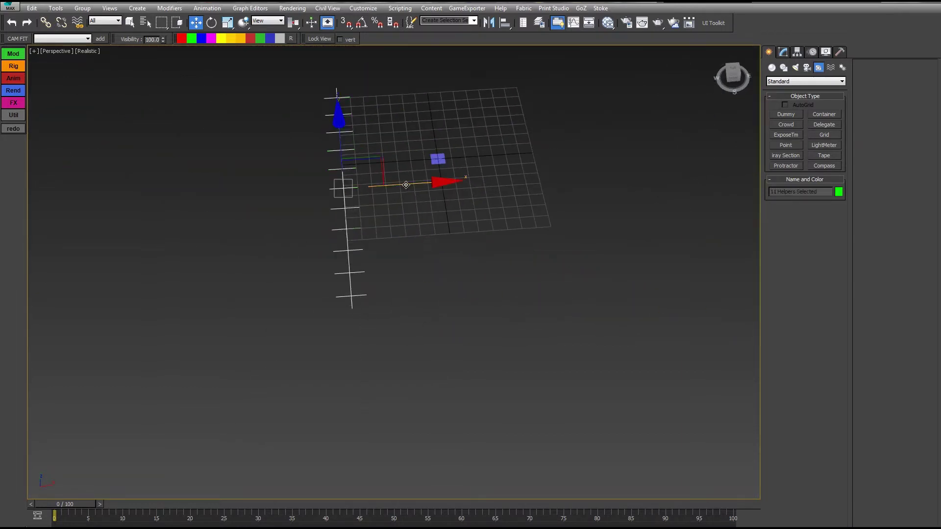
{"action": "mouse_move", "coordinate": [406, 185]}
{"action": "left_mouse_down", "text": "shift"}
{"action": "mouse_move", "coordinate": [631, 181]}
{"action": "mouse_move", "coordinate": [603, 182]}
{"action": "left_mouse_up", "text": "shift"}
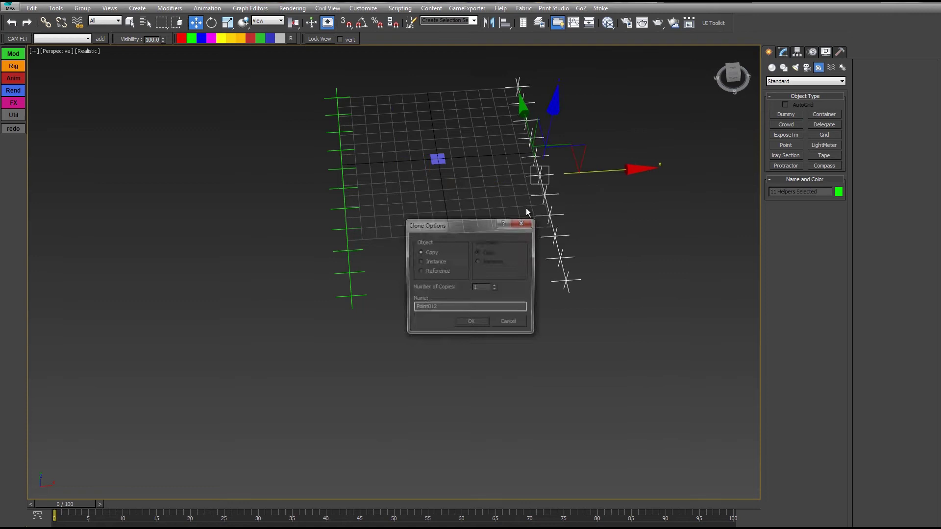
{"action": "left_click", "coordinate": [470, 324]}
Inspect individual Point helpers at the ends of the two rows
{"action": "left_click", "coordinate": [392, 338]}
{"action": "left_click", "coordinate": [358, 294]}
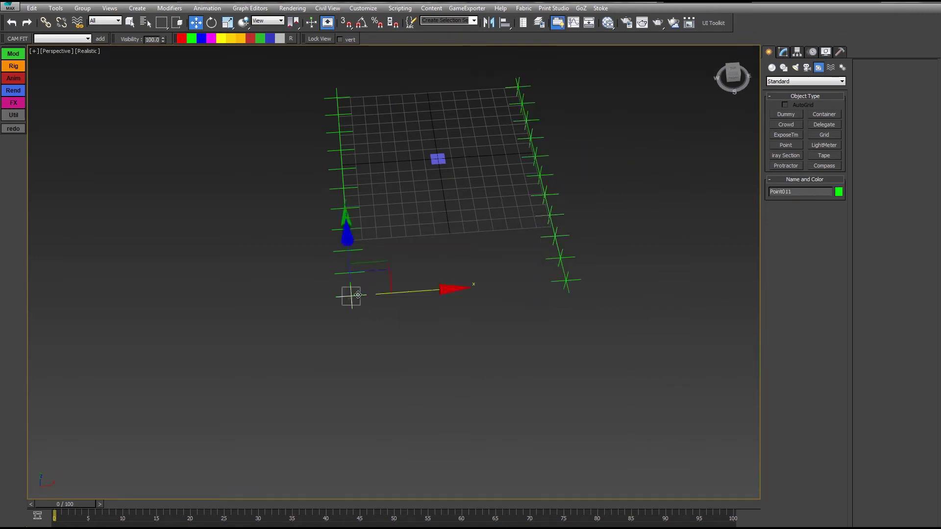
{"action": "middle_click_drag", "start_coordinate": [523, 201], "coordinate": [511, 262]}
{"action": "left_click", "coordinate": [512, 147]}
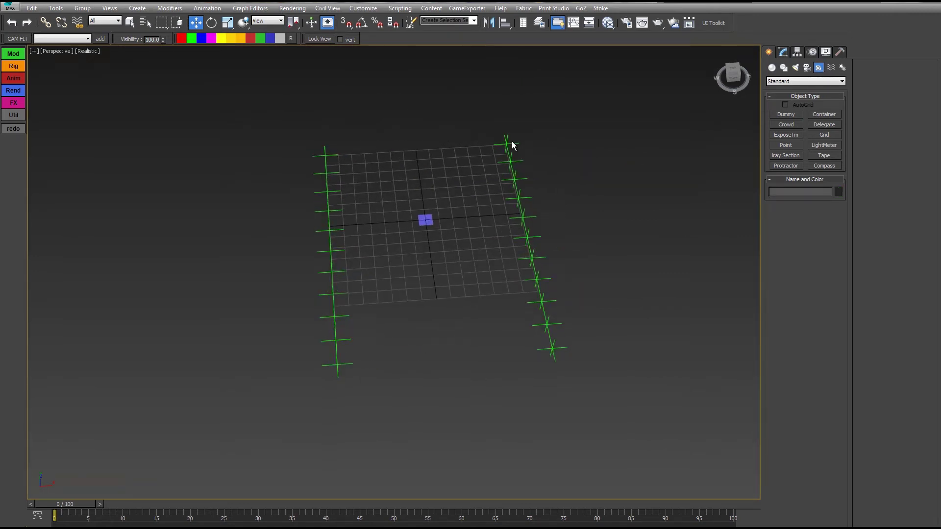
{"action": "left_click", "coordinate": [510, 143]}
{"action": "left_click", "coordinate": [523, 204]}
Add Point001 to Point011 as source nodes of the Connections object
{"action": "left_click", "coordinate": [426, 220]}
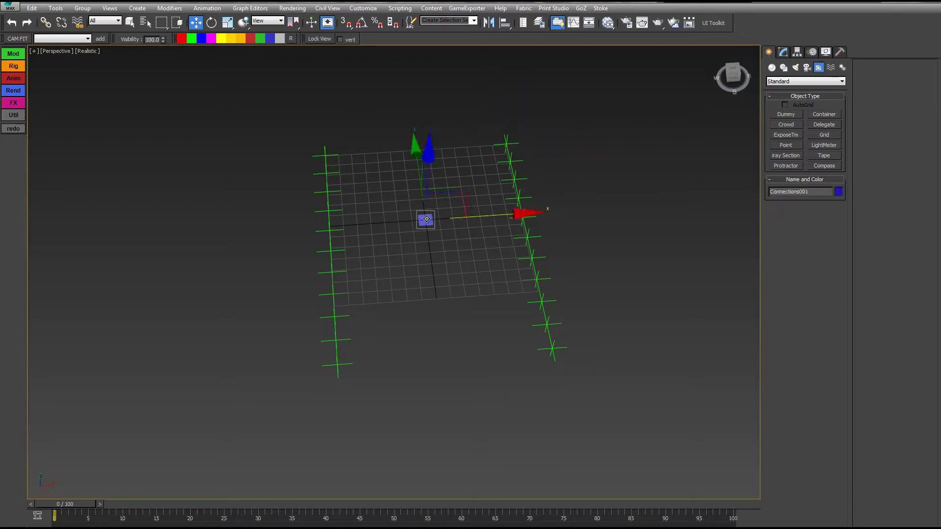
{"action": "left_click", "coordinate": [783, 51]}
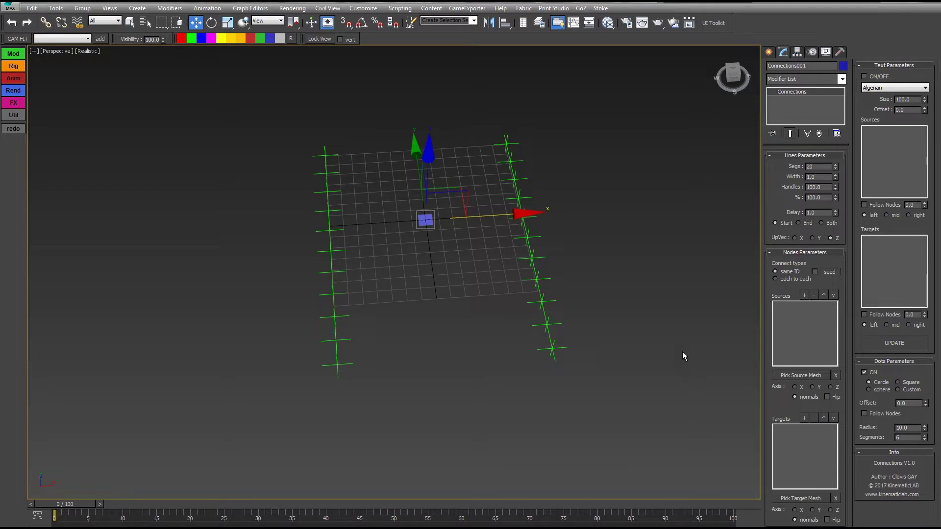
{"action": "middle_click_drag", "start_coordinate": [685, 356], "coordinate": [655, 328], "text": "alt"}
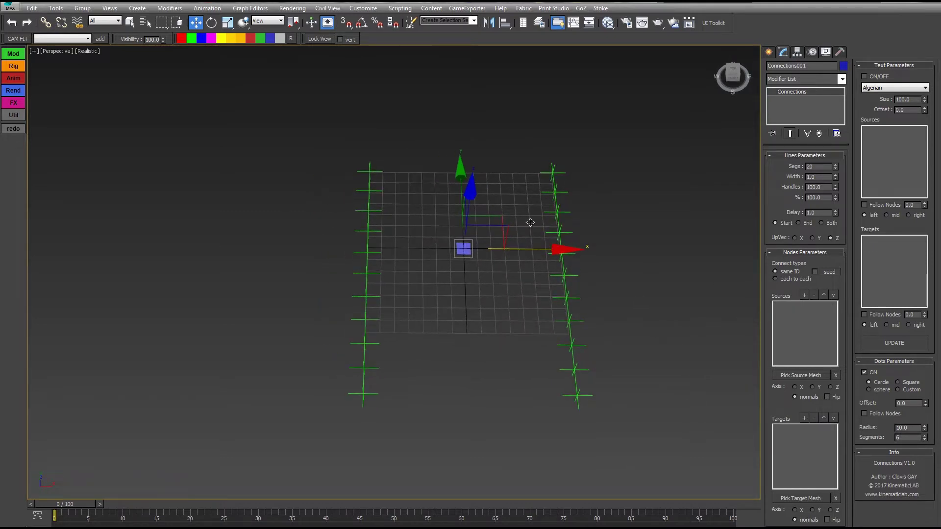
{"action": "left_click", "coordinate": [804, 296]}
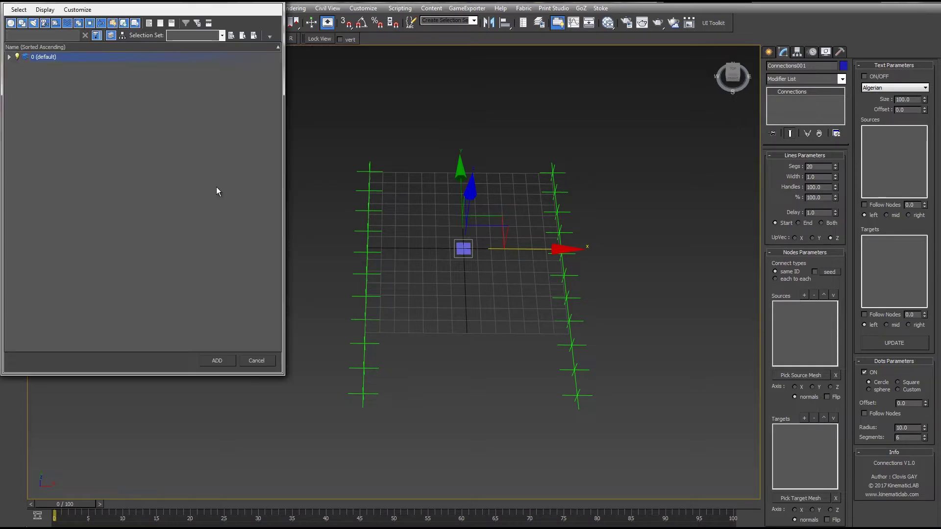
{"action": "left_click", "coordinate": [8, 57]}
{"action": "left_click", "coordinate": [60, 66]}
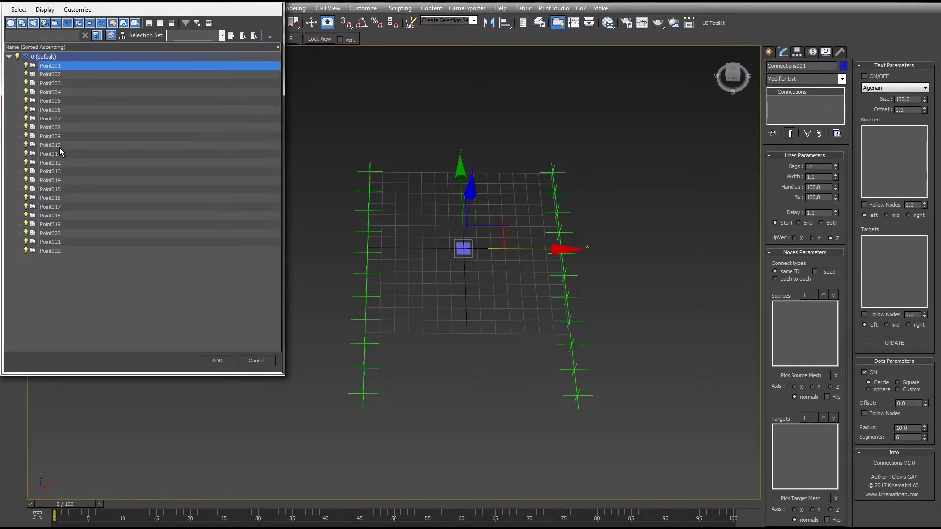
{"action": "left_click", "coordinate": [64, 154], "text": "shift"}
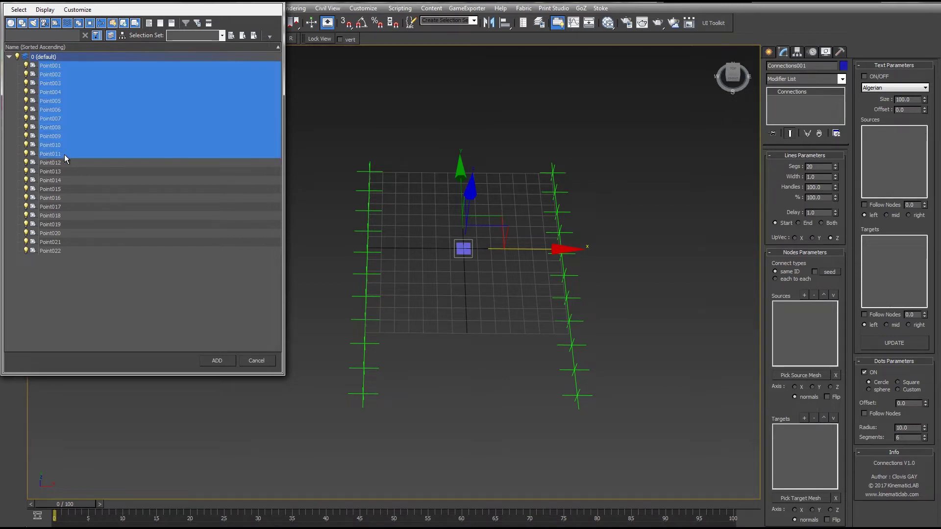
{"action": "left_click", "coordinate": [217, 361]}
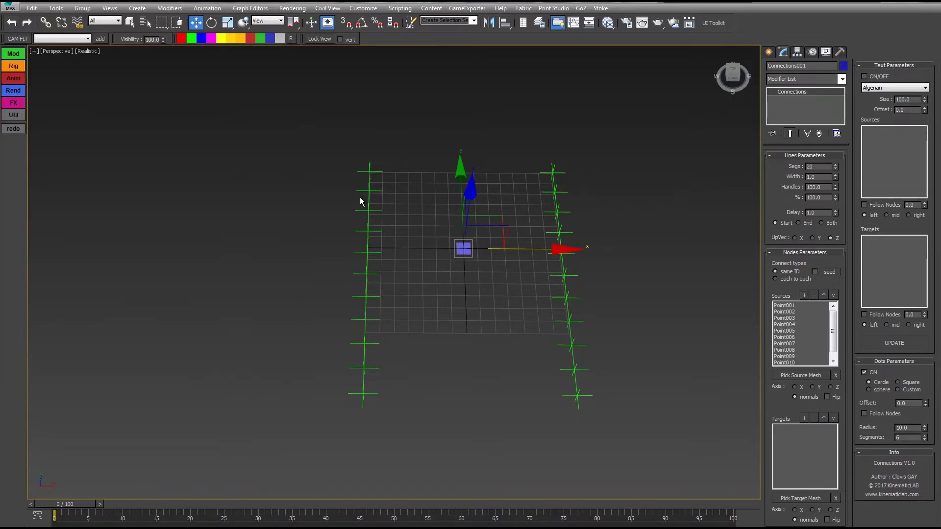
Add Point012 to Point022 as target nodes of the Connections object and view the connection lines from above
{"action": "left_click", "coordinate": [804, 419]}
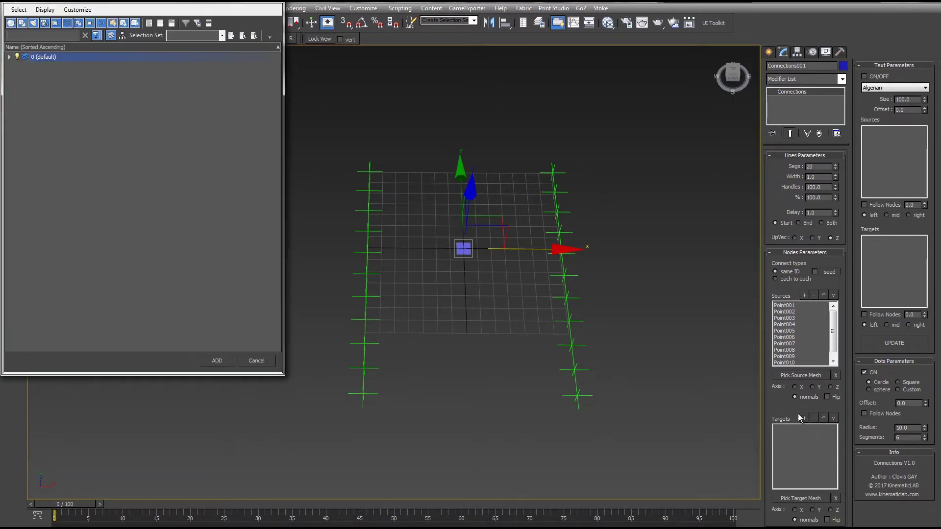
{"action": "left_click", "coordinate": [8, 57]}
{"action": "left_click", "coordinate": [50, 162]}
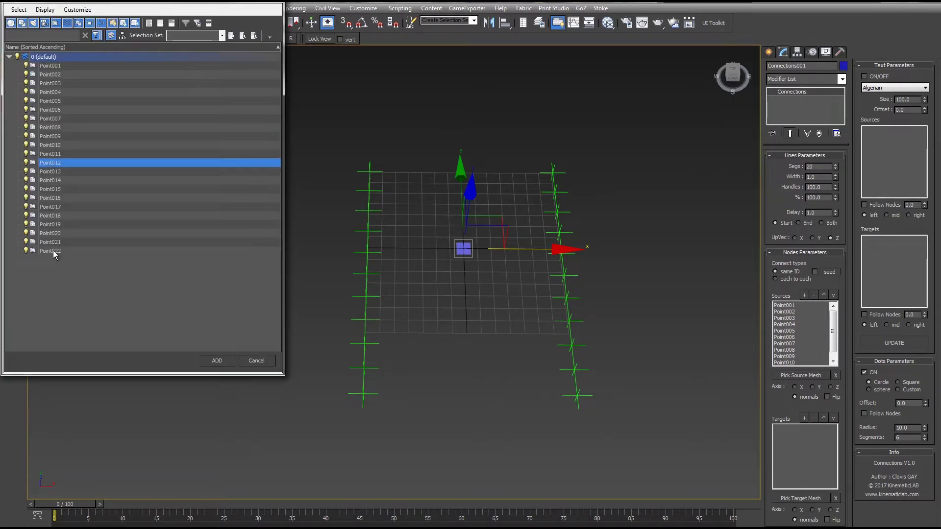
{"action": "left_click", "coordinate": [51, 251], "text": "shift"}
{"action": "left_click", "coordinate": [215, 361]}
{"action": "middle_click_drag", "start_coordinate": [504, 289], "coordinate": [492, 344]}
{"action": "middle_click_drag", "start_coordinate": [491, 344], "coordinate": [496, 296], "text": "alt"}
{"action": "left_click_drag", "start_coordinate": [490, 157], "coordinate": [454, 259]}
{"action": "middle_click_drag", "start_coordinate": [574, 219], "coordinate": [600, 213]}
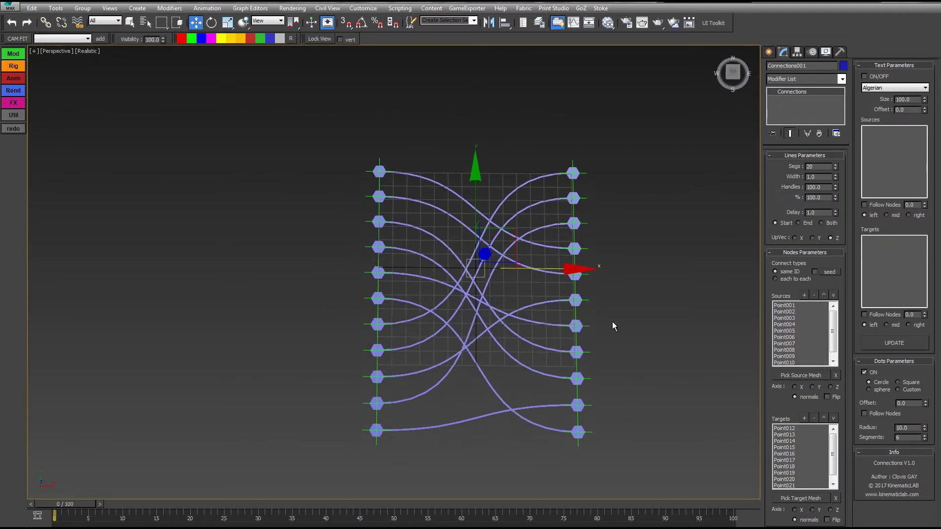
Check the first source entry and the names of the target-row Point helpers one by one to find their order
{"action": "left_click", "coordinate": [790, 305]}
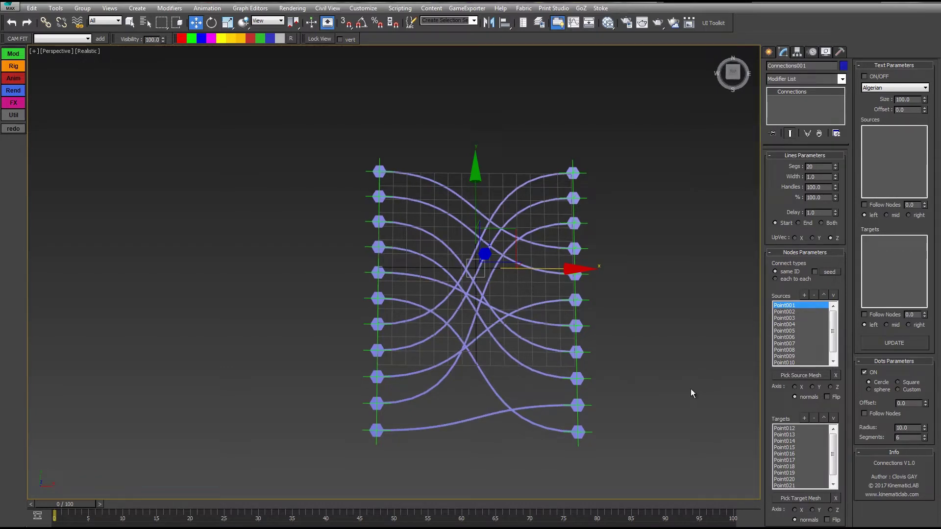
{"action": "left_click", "coordinate": [582, 172]}
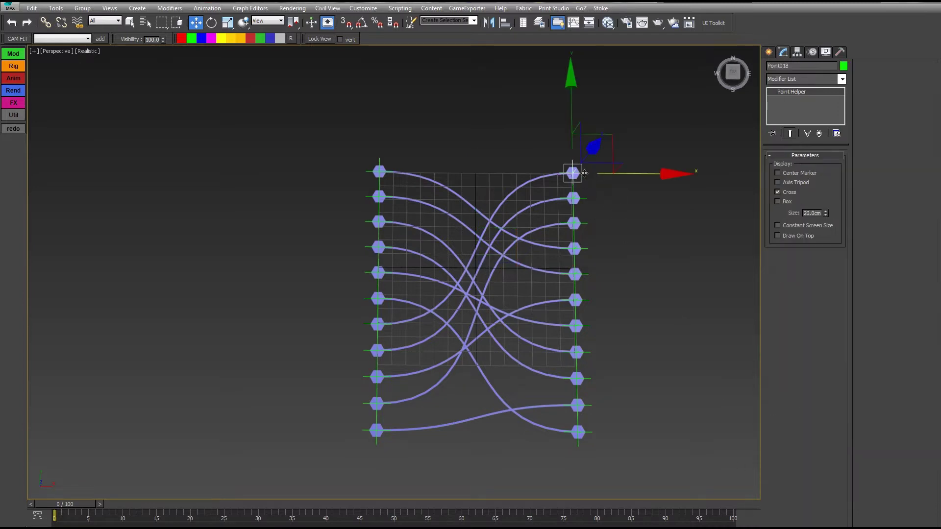
{"action": "left_click", "coordinate": [584, 198]}
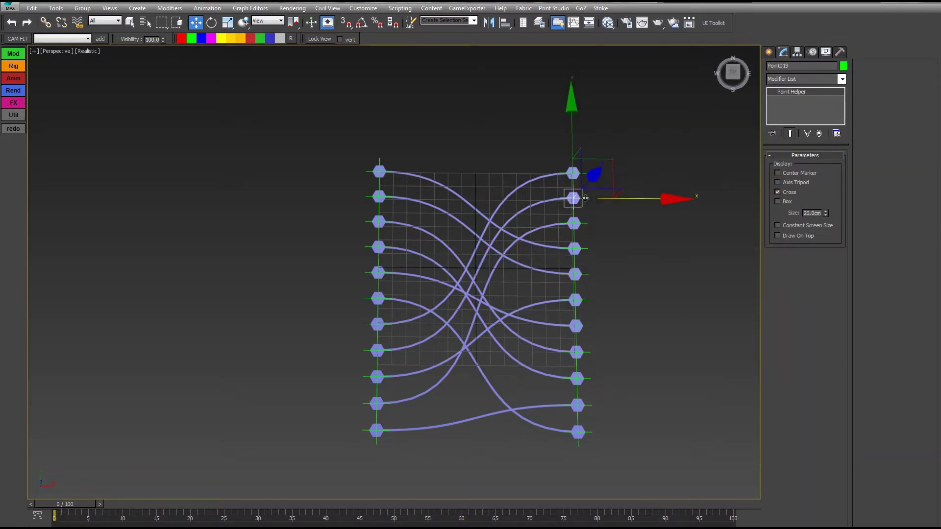
{"action": "left_click", "coordinate": [586, 222]}
{"action": "left_click", "coordinate": [587, 249]}
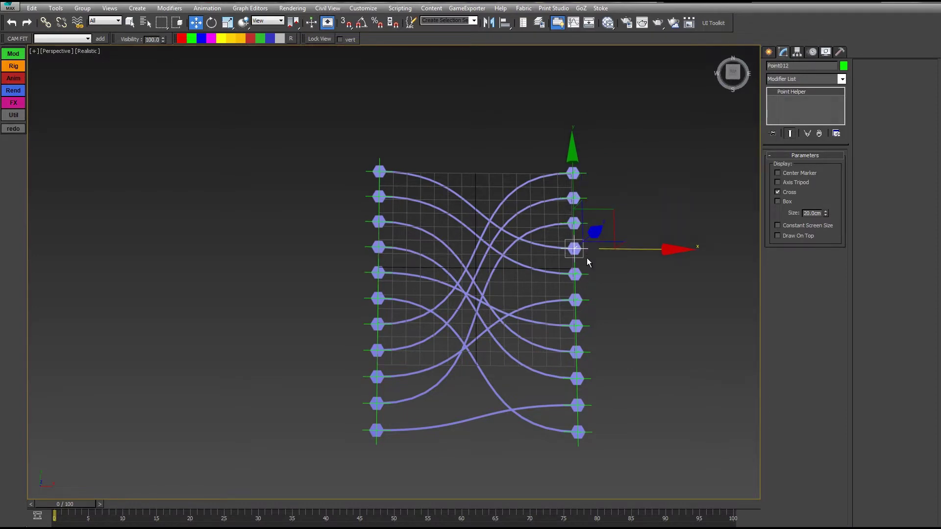
{"action": "left_click", "coordinate": [584, 273]}
{"action": "left_click", "coordinate": [588, 299]}
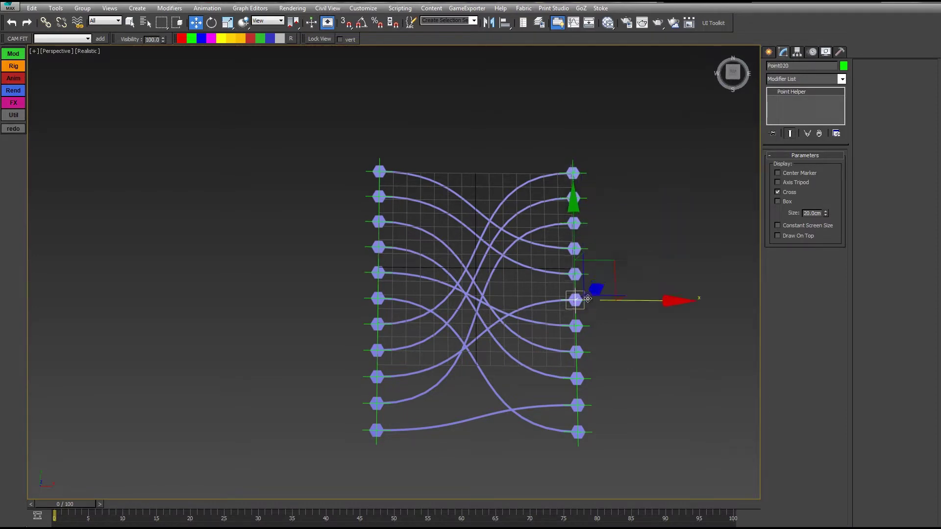
{"action": "left_click", "coordinate": [587, 324]}
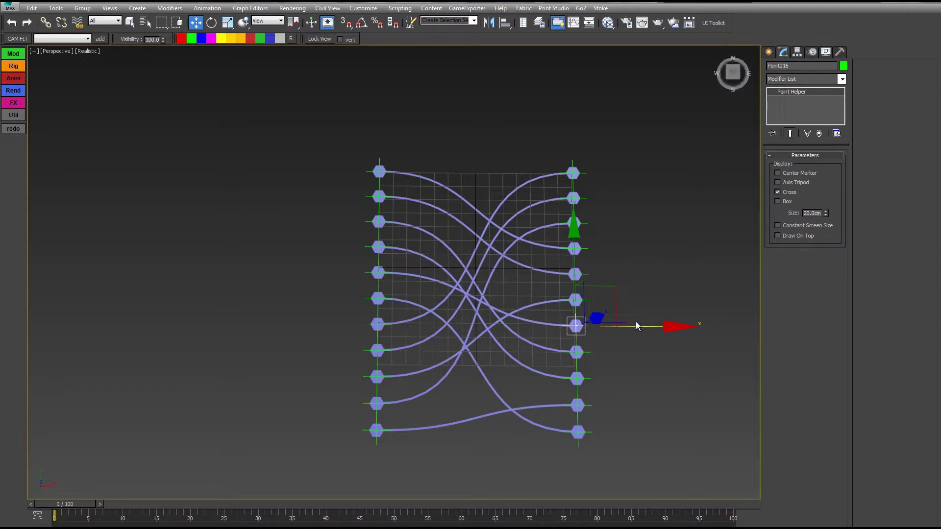
{"action": "left_click", "coordinate": [589, 352]}
{"action": "left_click", "coordinate": [586, 382]}
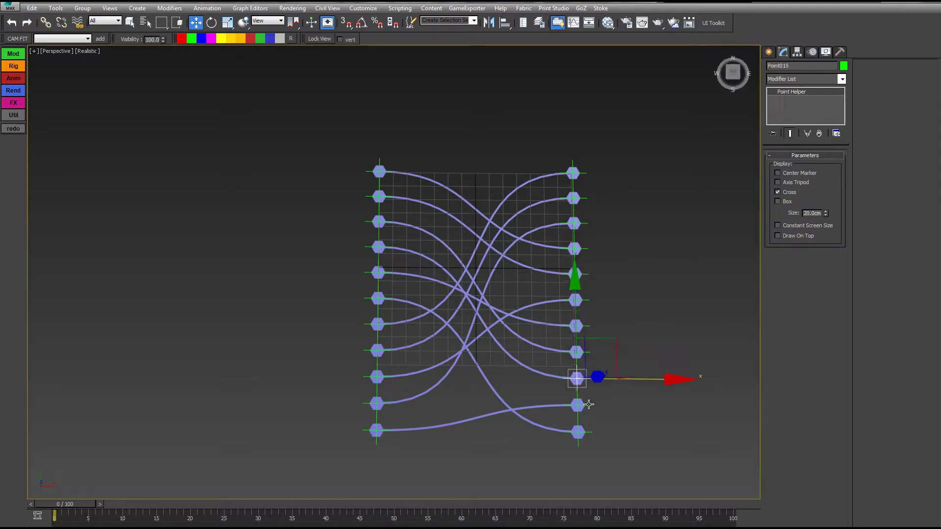
{"action": "left_click", "coordinate": [590, 418]}
{"action": "left_click", "coordinate": [587, 406]}
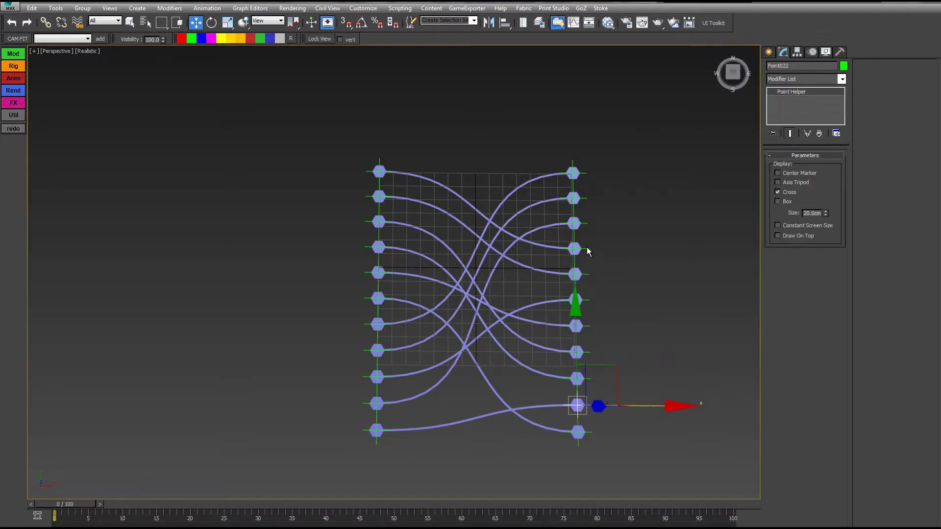
Check the names of the Point helpers at the top of the source and target rows, then reselect the Connections object
{"action": "left_click", "coordinate": [429, 177]}
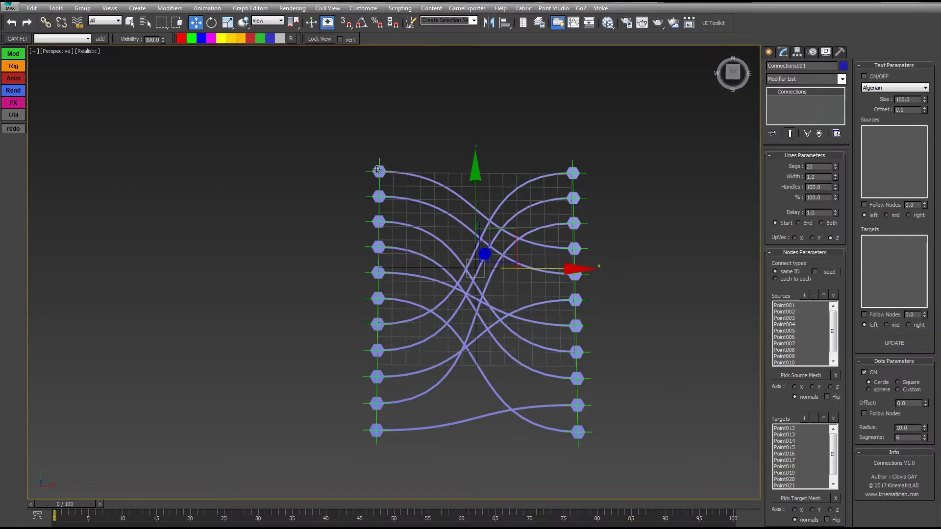
{"action": "left_click", "coordinate": [377, 170]}
{"action": "left_click", "coordinate": [392, 171]}
{"action": "left_click", "coordinate": [573, 163]}
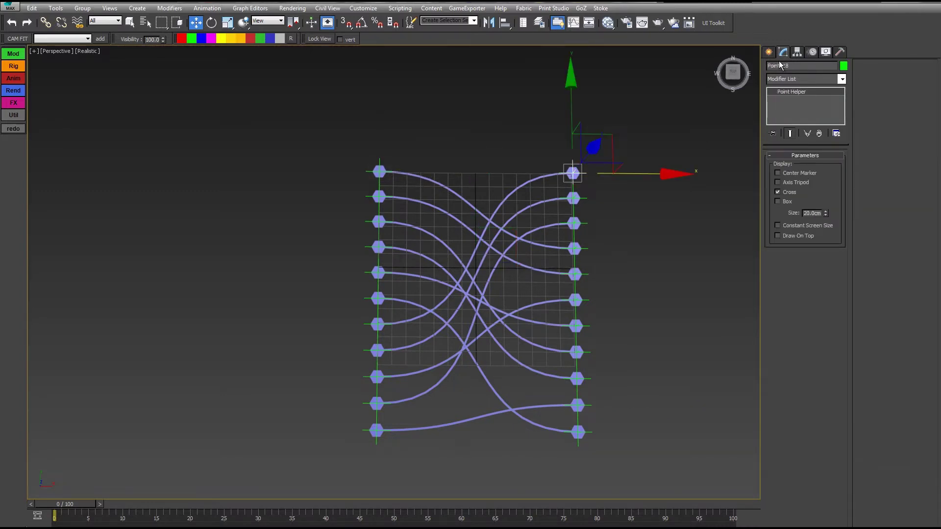
{"action": "left_click", "coordinate": [506, 215]}
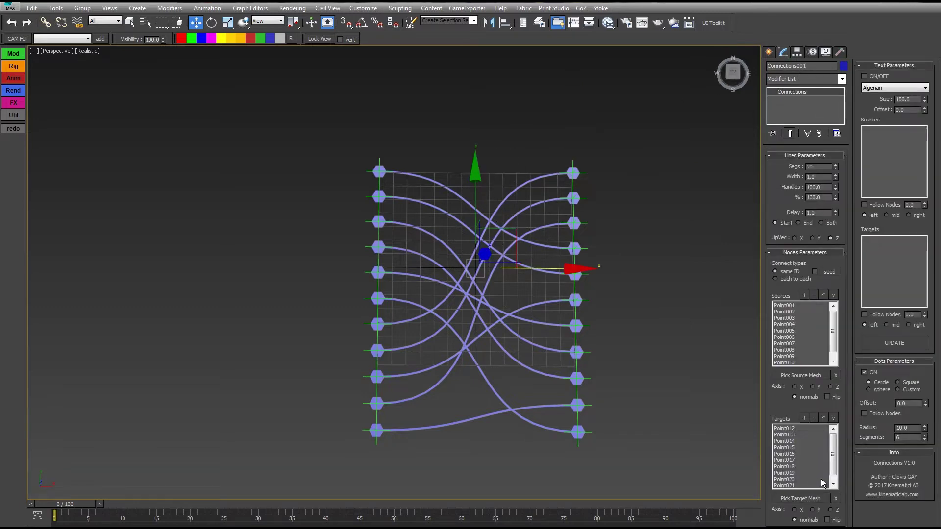
Move Point018 to the top of the Connections object's Targets list so it pairs with Point001
{"action": "left_click", "coordinate": [787, 468]}
{"action": "left_click", "coordinate": [824, 418]}
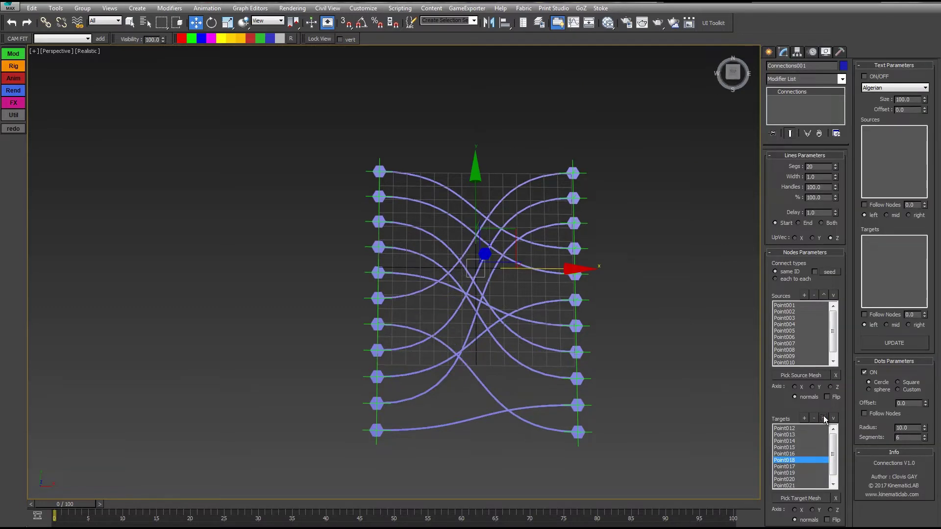
{"action": "left_click", "coordinate": [824, 418]}
{"action": "left_click", "coordinate": [824, 418]}
{"action": "left_click", "coordinate": [824, 418]}
{"action": "left_click", "coordinate": [824, 418]}
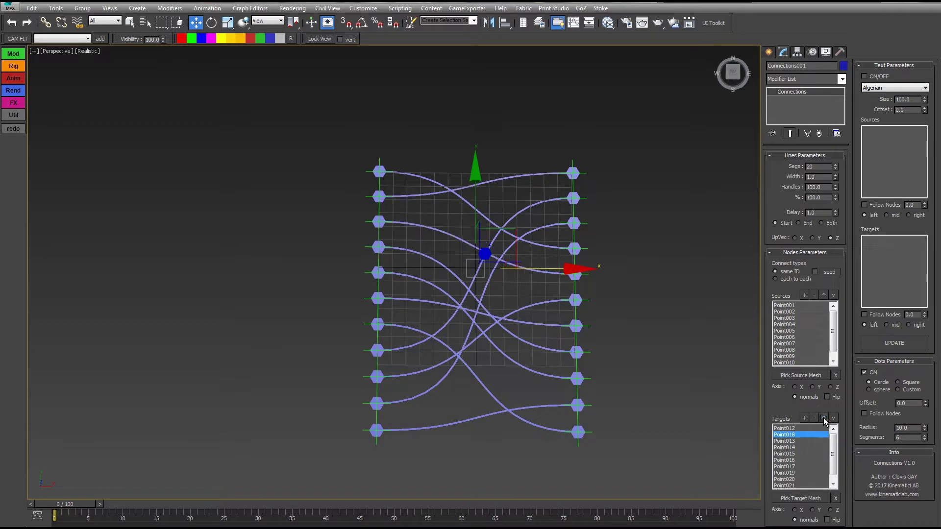
{"action": "left_click", "coordinate": [824, 418]}
{"action": "left_click", "coordinate": [831, 418]}
{"action": "left_click", "coordinate": [831, 418]}
{"action": "left_click", "coordinate": [832, 418]}
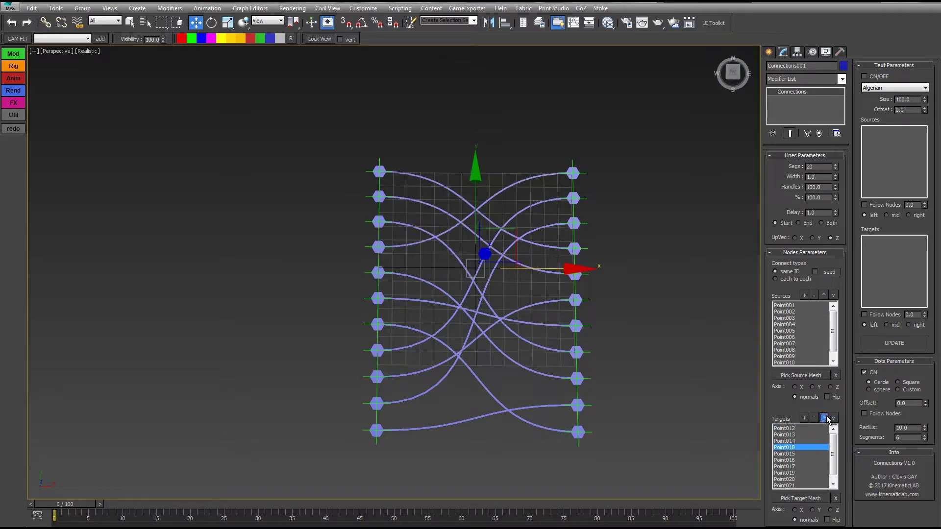
{"action": "left_click", "coordinate": [825, 417]}
{"action": "left_click", "coordinate": [824, 417]}
{"action": "left_click", "coordinate": [825, 417]}
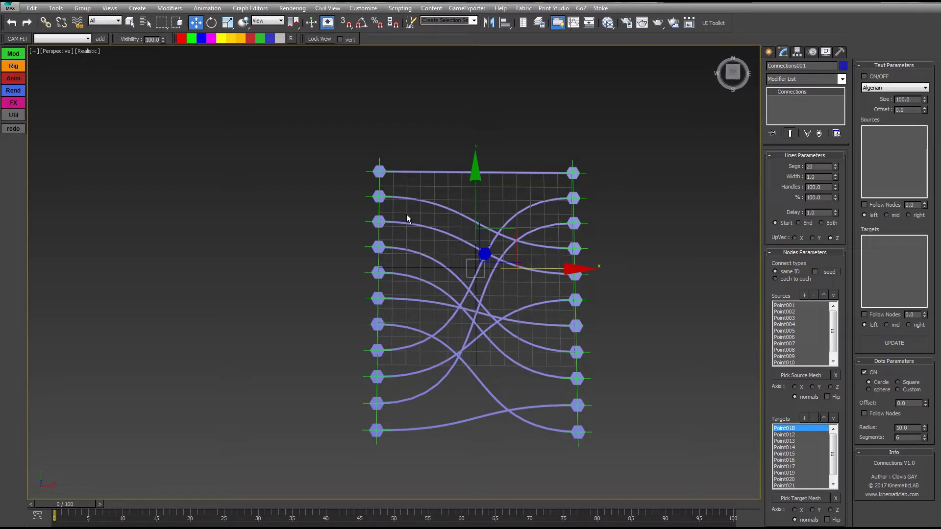
Set the connection lines' Segs to 39, inspecting the line segmentation in wireframe display
{"action": "mouse_move", "coordinate": [625, 217]}
{"action": "middle_mouse_down"}
{"action": "mouse_move", "coordinate": [654, 183]}
{"action": "mouse_move", "coordinate": [610, 190]}
{"action": "mouse_move", "coordinate": [639, 193]}
{"action": "middle_mouse_up"}
{"action": "scroll", "coordinate": [618, 191], "scroll_direction": "up", "scroll_amount": 3}
{"action": "mouse_move", "coordinate": [631, 132]}
{"action": "middle_mouse_down"}
{"action": "mouse_move", "coordinate": [657, 144]}
{"action": "mouse_move", "coordinate": [653, 106]}
{"action": "mouse_move", "coordinate": [652, 190]}
{"action": "middle_mouse_up"}
{"action": "key", "text": "F3"}
{"action": "middle_click_drag", "start_coordinate": [520, 152], "coordinate": [566, 138]}
{"action": "mouse_move", "coordinate": [837, 168]}
{"action": "left_mouse_down"}
{"action": "mouse_move", "coordinate": [834, 183]}
{"action": "mouse_move", "coordinate": [834, 137]}
{"action": "mouse_move", "coordinate": [818, 194]}
{"action": "mouse_move", "coordinate": [813, 147]}
{"action": "left_mouse_up"}
{"action": "key", "text": "F3"}
{"action": "key", "text": "F3"}
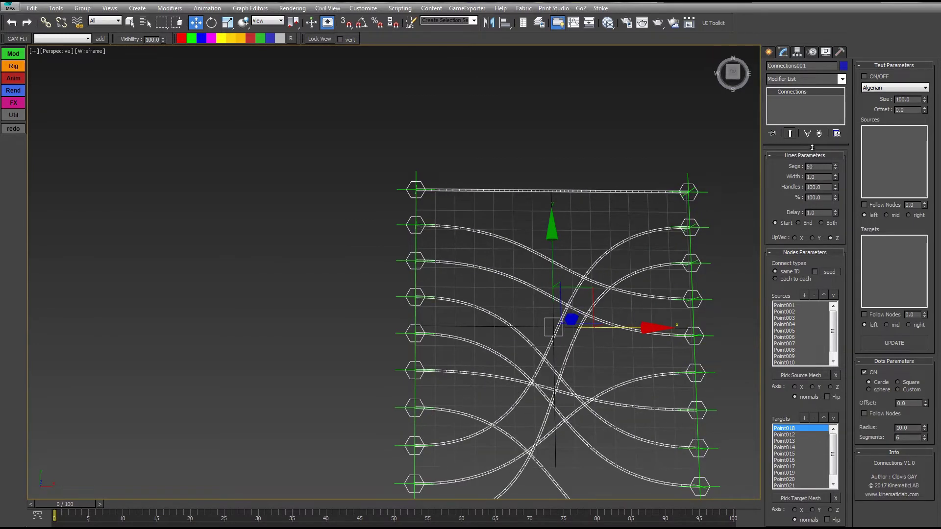
Try a line Width of 3.1 and vary the Handles value, comparing the lines in shaded and wireframe display
{"action": "mouse_move", "coordinate": [835, 178]}
{"action": "left_mouse_down"}
{"action": "mouse_move", "coordinate": [828, 153]}
{"action": "mouse_move", "coordinate": [797, 121]}
{"action": "mouse_move", "coordinate": [790, 168]}
{"action": "mouse_move", "coordinate": [783, 140]}
{"action": "mouse_move", "coordinate": [790, 167]}
{"action": "mouse_move", "coordinate": [792, 158]}
{"action": "left_mouse_up"}
{"action": "key", "text": "F3"}
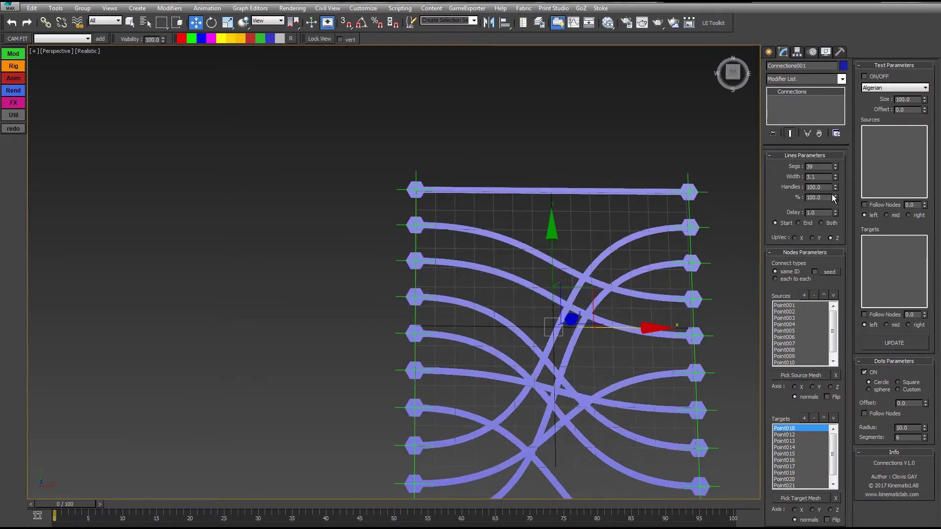
{"action": "key", "text": "F3"}
{"action": "left_click_drag", "start_coordinate": [836, 188], "coordinate": [845, 30]}
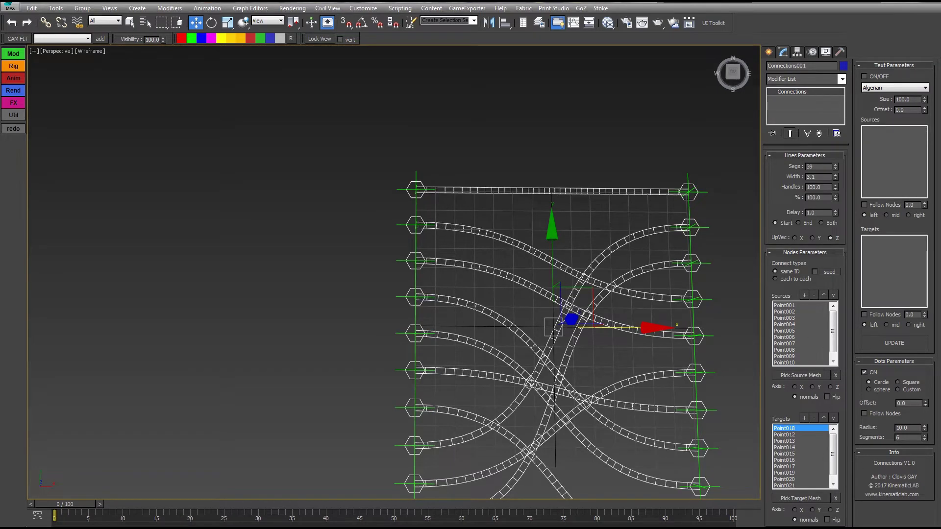
{"action": "middle_click_drag", "start_coordinate": [592, 289], "coordinate": [549, 198]}
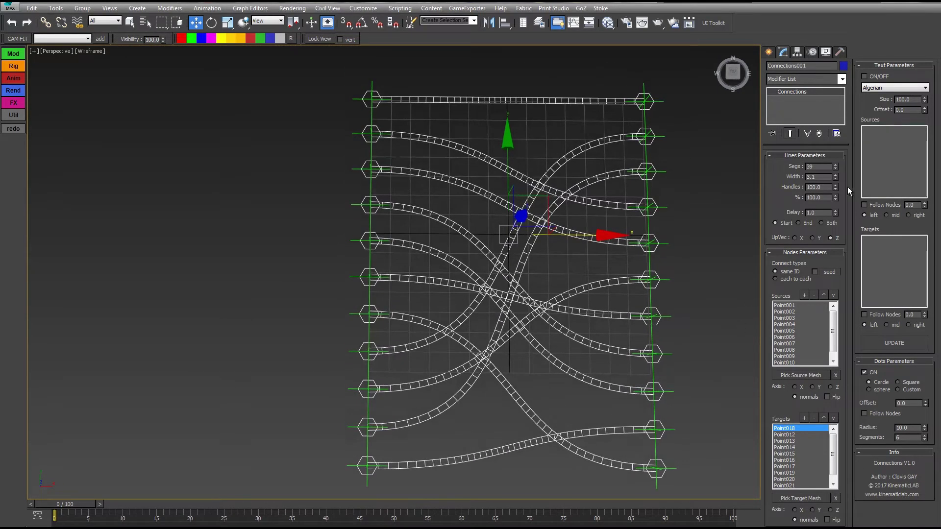
Set the connection lines' Width to 1.2 and return to shaded display
{"action": "left_click_drag", "start_coordinate": [835, 177], "coordinate": [830, 185]}
{"action": "middle_click_drag", "start_coordinate": [561, 216], "coordinate": [560, 200]}
{"action": "key", "text": "F3"}
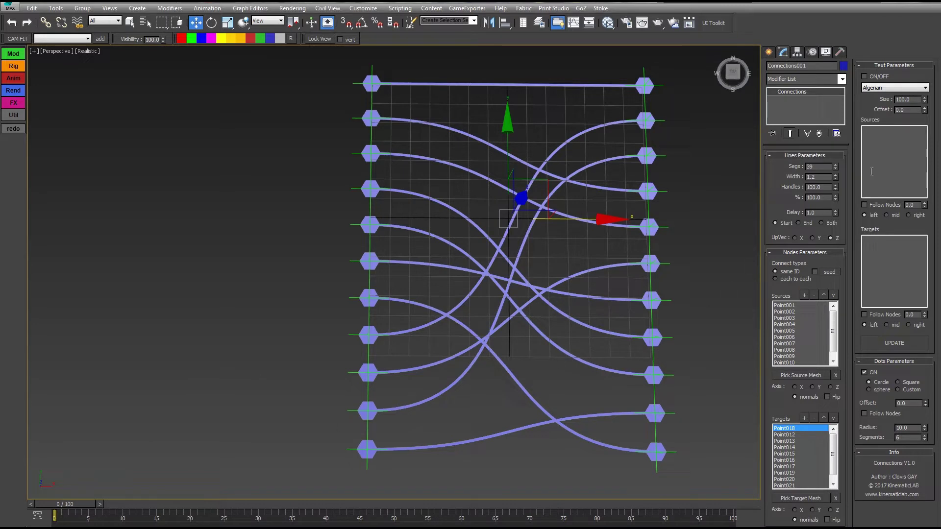
Animate the lines' % parameter from 0 at frame 0 to 100 at frame 20 using Auto Key
{"action": "right_click", "coordinate": [836, 199]}
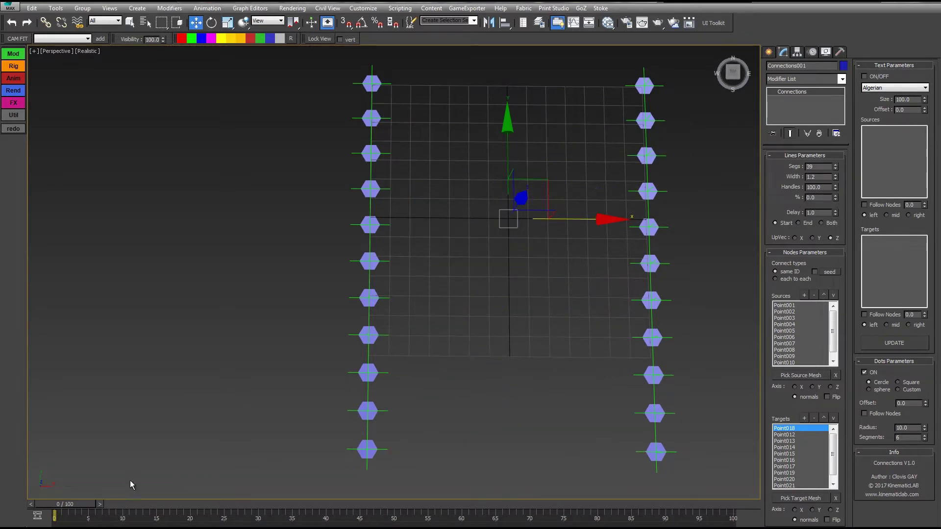
{"action": "left_click_drag", "start_coordinate": [56, 504], "coordinate": [183, 505]}
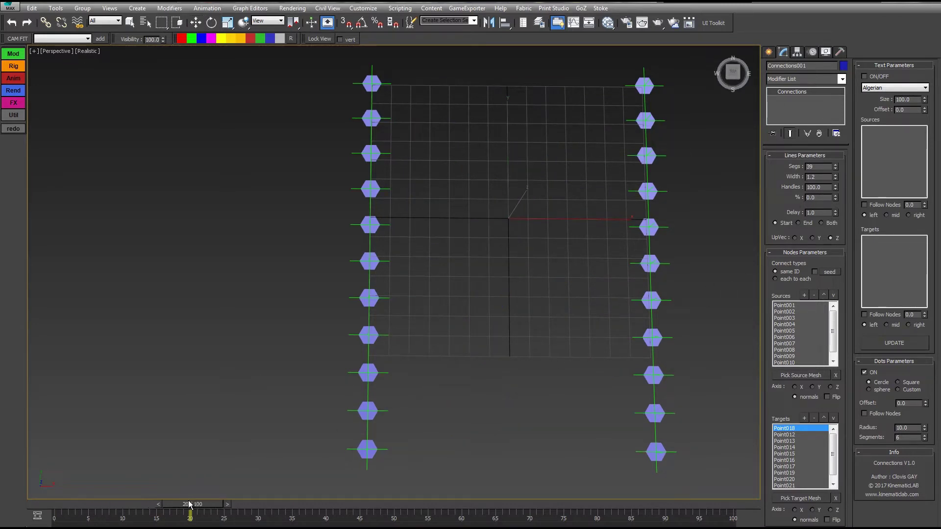
{"action": "key", "text": "n"}
{"action": "left_click_drag", "start_coordinate": [835, 198], "coordinate": [835, 108]}
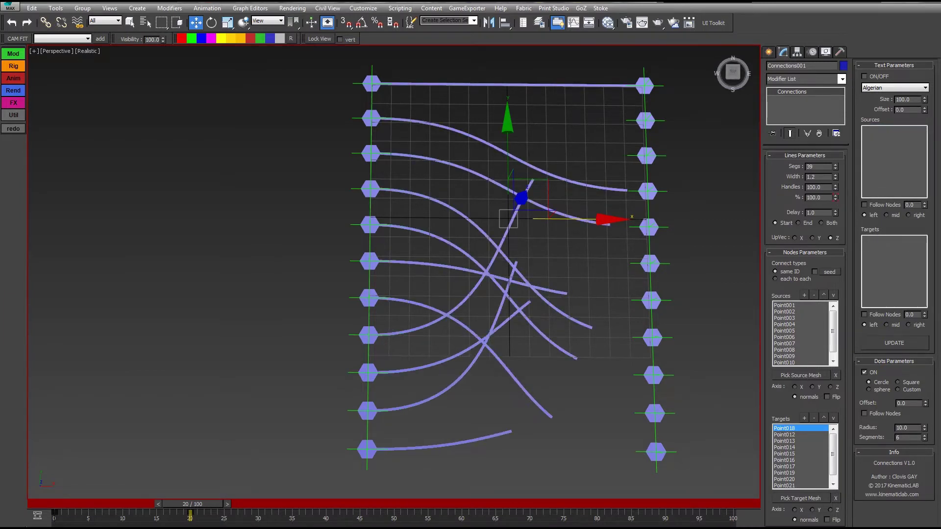
{"action": "key", "text": "n"}
Set the lines' Delay to 0 and scrub the timeline to preview the growth without an offset
{"action": "right_click", "coordinate": [835, 214]}
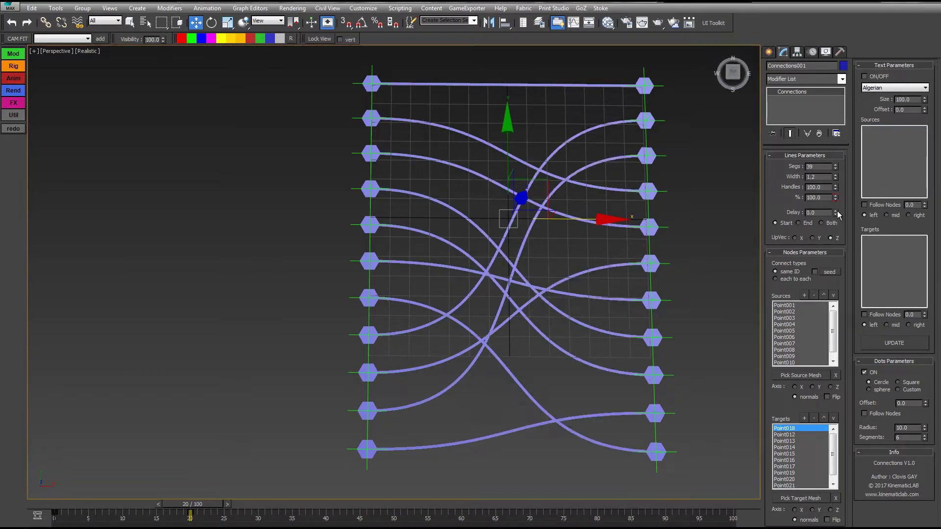
{"action": "mouse_move", "coordinate": [193, 504]}
{"action": "left_mouse_down"}
{"action": "mouse_move", "coordinate": [34, 501]}
{"action": "mouse_move", "coordinate": [169, 502]}
{"action": "mouse_move", "coordinate": [320, 470]}
{"action": "mouse_move", "coordinate": [90, 490]}
{"action": "mouse_move", "coordinate": [183, 498]}
{"action": "mouse_move", "coordinate": [217, 483]}
{"action": "mouse_move", "coordinate": [68, 485]}
{"action": "mouse_move", "coordinate": [122, 496]}
{"action": "mouse_move", "coordinate": [206, 490]}
{"action": "mouse_move", "coordinate": [193, 490]}
{"action": "left_mouse_up"}
{"action": "key", "text": "w"}
Set the lines' Delay to 2.0 and scrub the timeline to preview the staggered growth
{"action": "left_click_drag", "start_coordinate": [837, 216], "coordinate": [823, 202]}
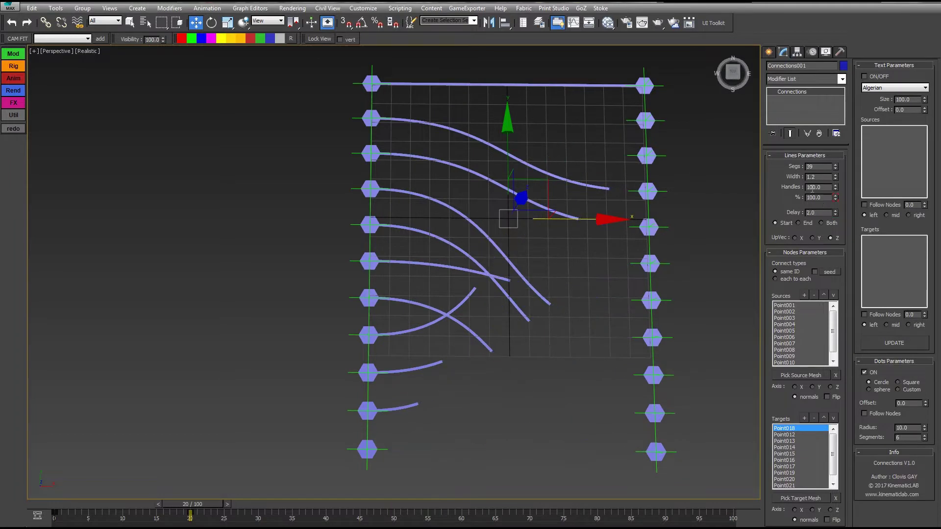
{"action": "left_click", "coordinate": [61, 505]}
{"action": "left_click_drag", "start_coordinate": [104, 506], "coordinate": [116, 505]}
{"action": "key", "text": "w"}
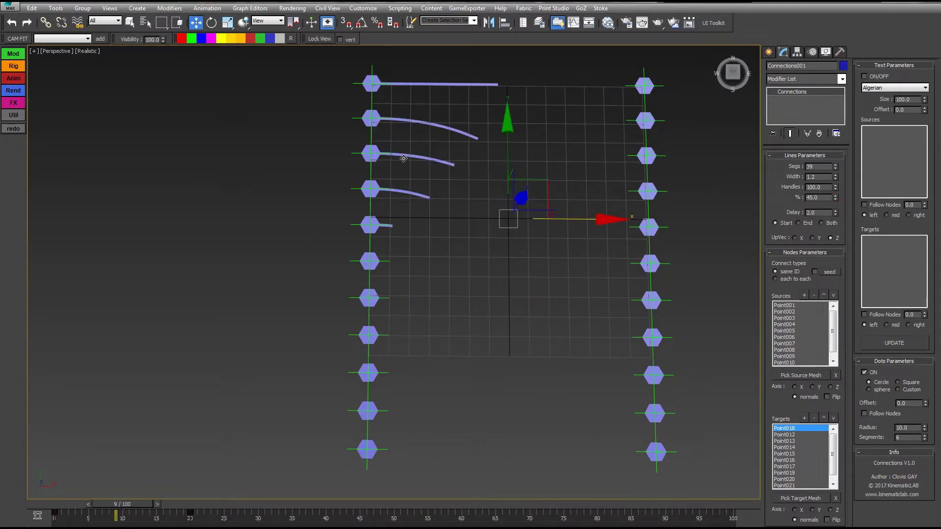
{"action": "key", "text": "q"}
{"action": "left_click_drag", "start_coordinate": [116, 514], "coordinate": [240, 495]}
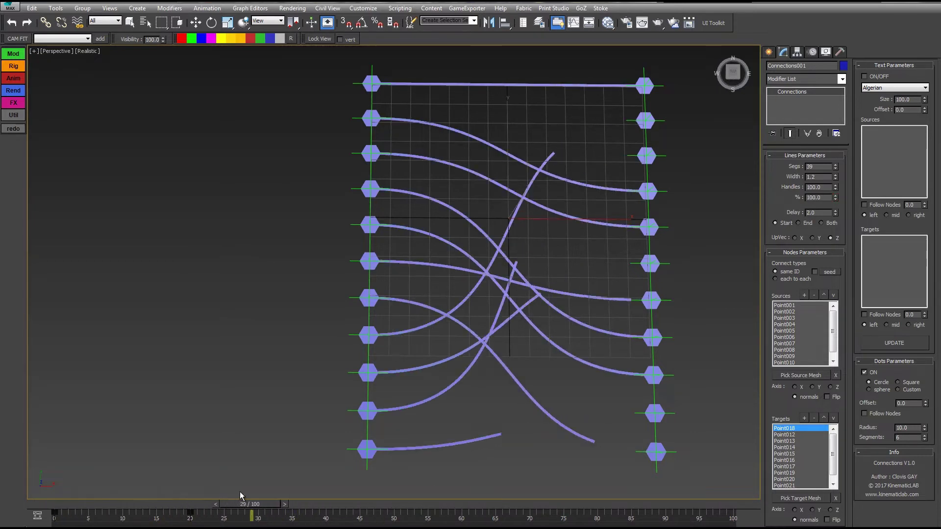
Move the % animation key at frame 20 to frame 10 and preview the line growth
{"action": "key", "text": "w"}
{"action": "left_click_drag", "start_coordinate": [190, 515], "coordinate": [210, 499]}
{"action": "key", "text": "w"}
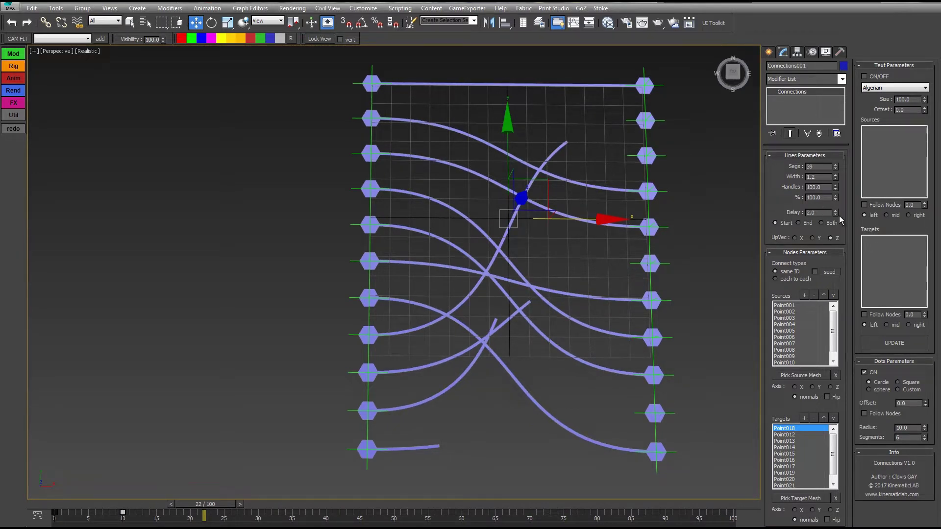
Try a Delay of 7.4 for the lines and scrub the timeline to frame 66
{"action": "left_click_drag", "start_coordinate": [836, 214], "coordinate": [829, 181]}
{"action": "left_click_drag", "start_coordinate": [58, 507], "coordinate": [502, 463]}
{"action": "key", "text": "w"}
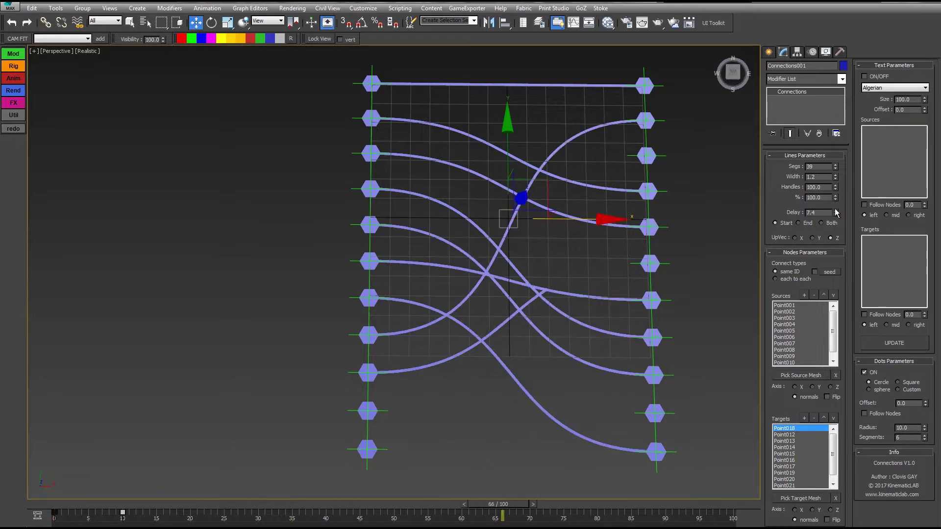
Set the lines' Delay to 4.0 and scrub the animation through to frame 57
{"action": "left_click_drag", "start_coordinate": [836, 212], "coordinate": [833, 233]}
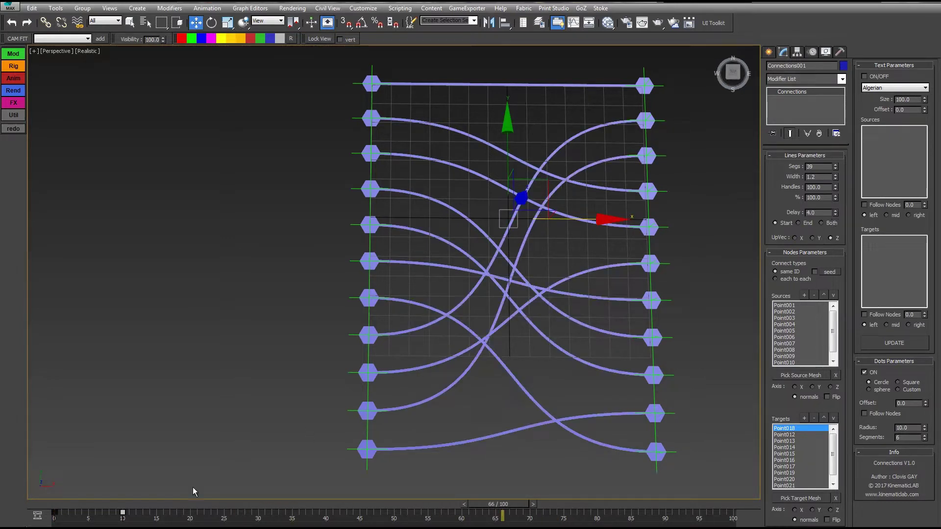
{"action": "left_click_drag", "start_coordinate": [62, 505], "coordinate": [441, 401]}
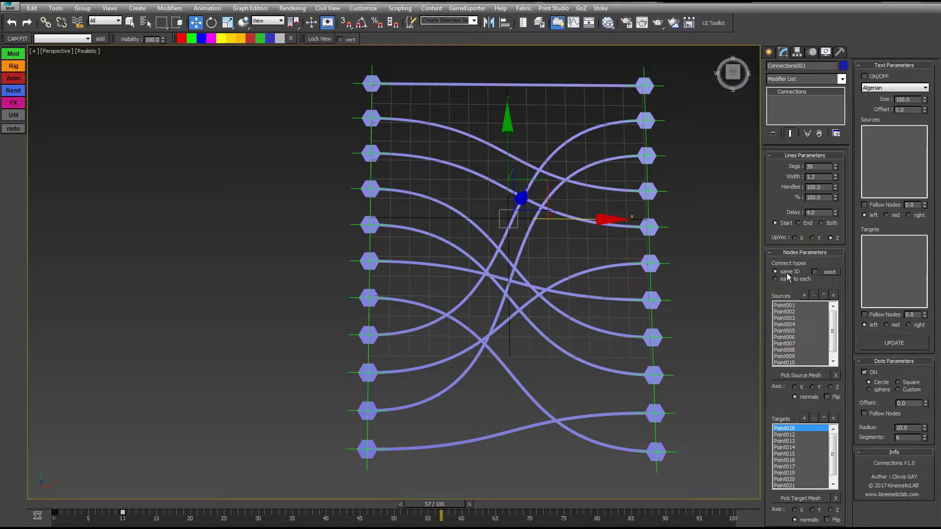
Compare the top entries of the Sources and Targets lists, and switch the connect type to each to each
{"action": "left_click", "coordinate": [788, 306]}
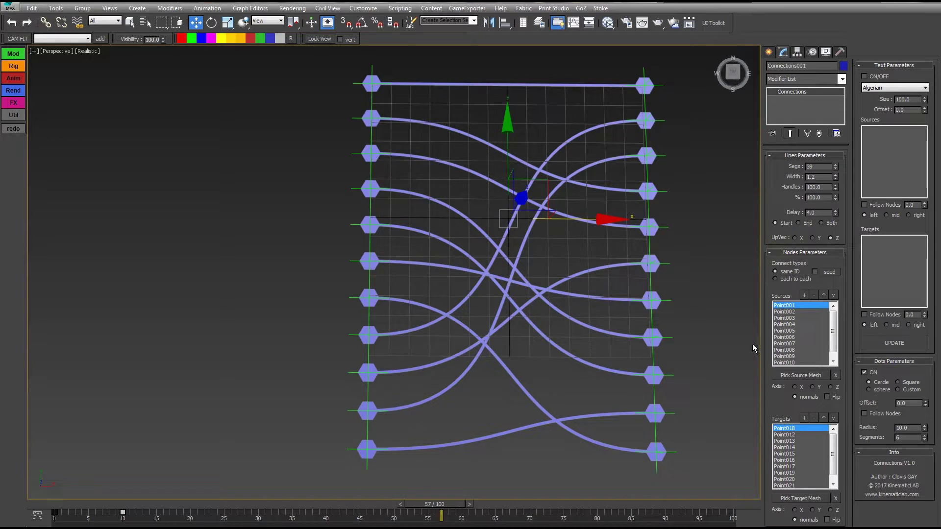
{"action": "left_click", "coordinate": [790, 312]}
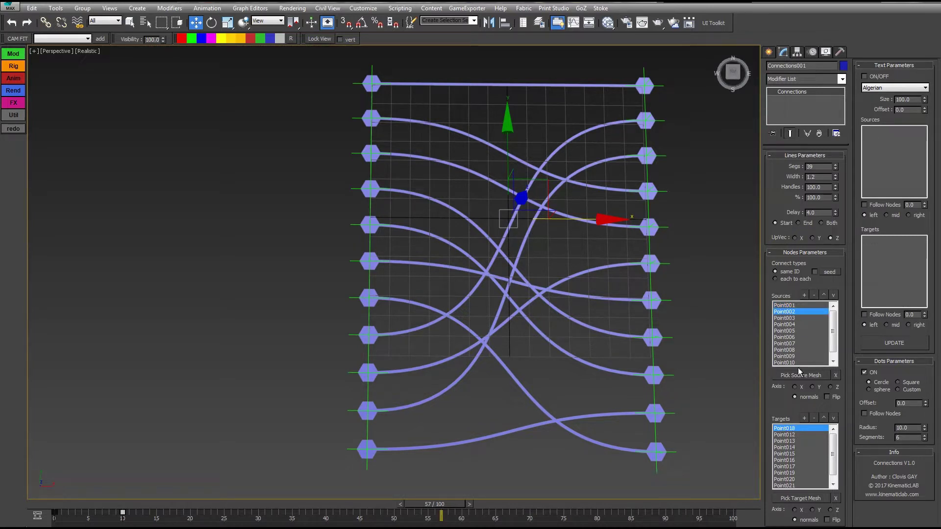
{"action": "left_click", "coordinate": [791, 436]}
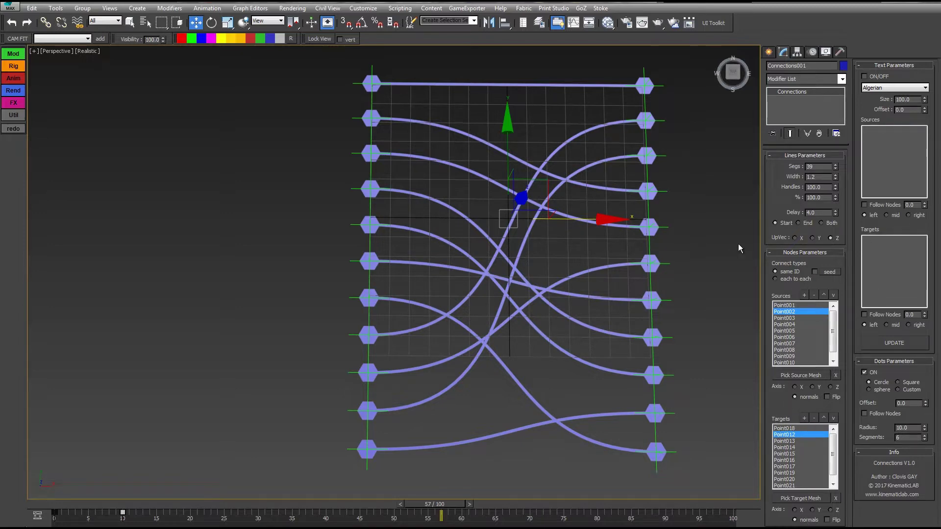
{"action": "left_click", "coordinate": [779, 280]}
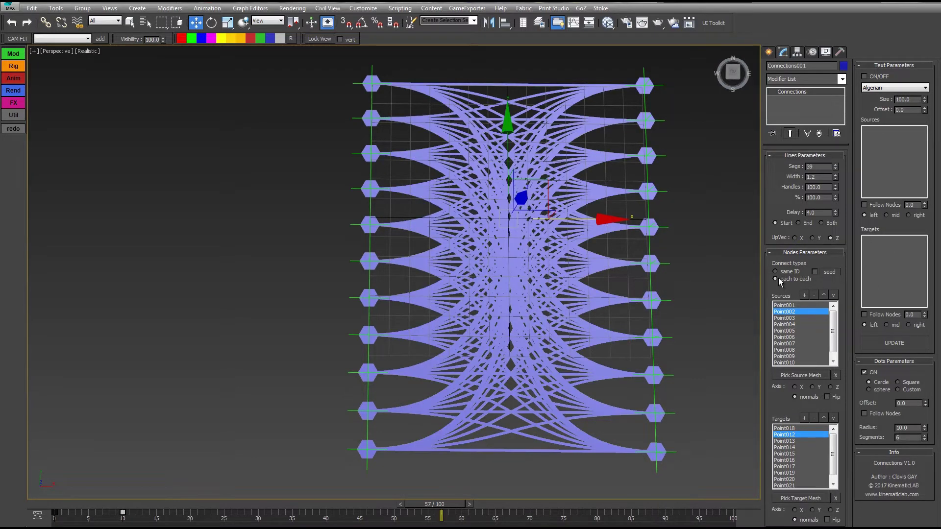
Try moving Point001, Point002 and Point003 one by one to examine their lines, cancelling each move
{"action": "middle_click_drag", "start_coordinate": [382, 80], "coordinate": [390, 91]}
{"action": "left_click", "coordinate": [380, 89]}
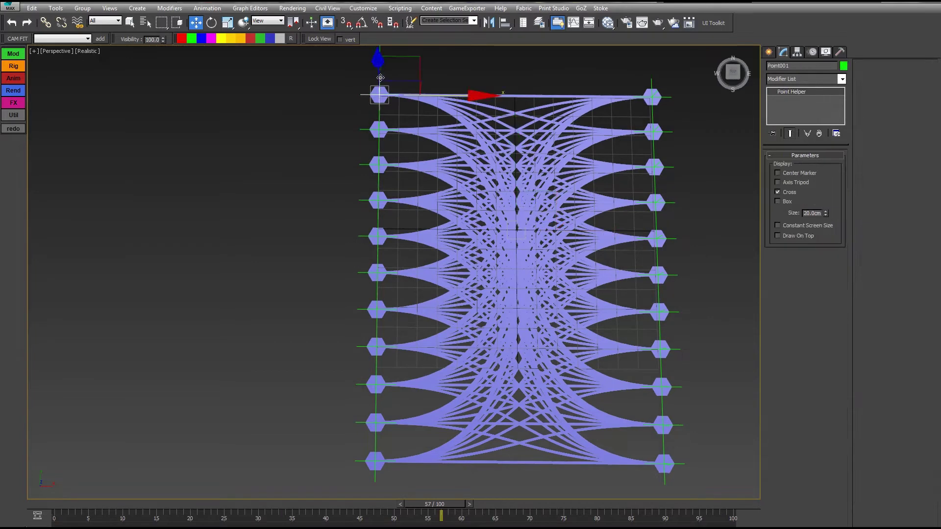
{"action": "left_click_drag", "start_coordinate": [388, 74], "coordinate": [584, 83]}
{"action": "right_click", "coordinate": [583, 83]}
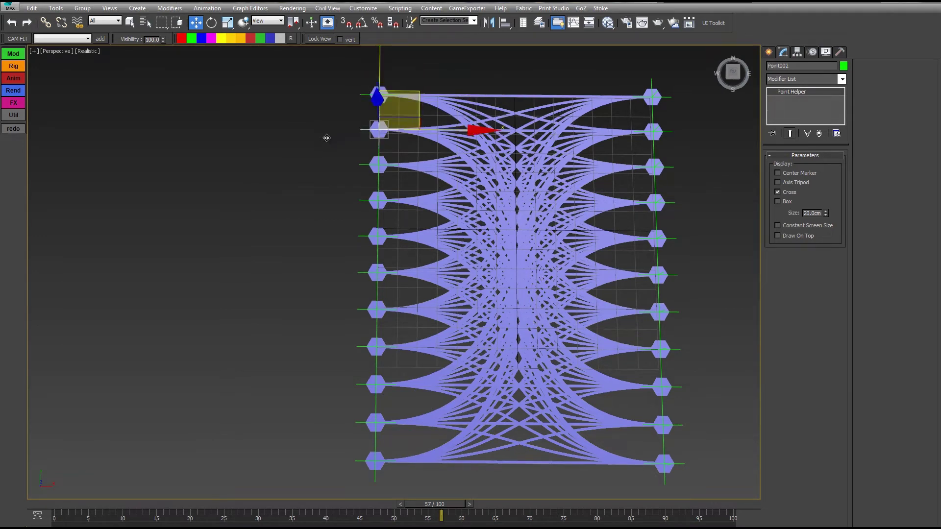
{"action": "left_click_drag", "start_coordinate": [378, 129], "coordinate": [425, 122]}
{"action": "right_click", "coordinate": [425, 123]}
{"action": "left_click_drag", "start_coordinate": [362, 164], "coordinate": [397, 173]}
{"action": "right_click", "coordinate": [397, 173]}
Reduce the Connections object's line Width to 0.5 and scrub the animation to frame 10
{"action": "left_click", "coordinate": [501, 118]}
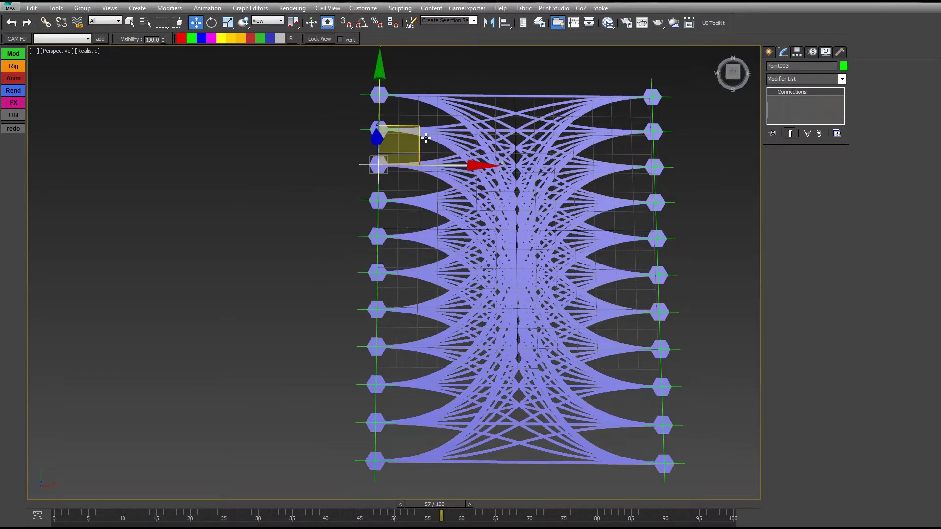
{"action": "middle_click_drag", "start_coordinate": [714, 227], "coordinate": [708, 202]}
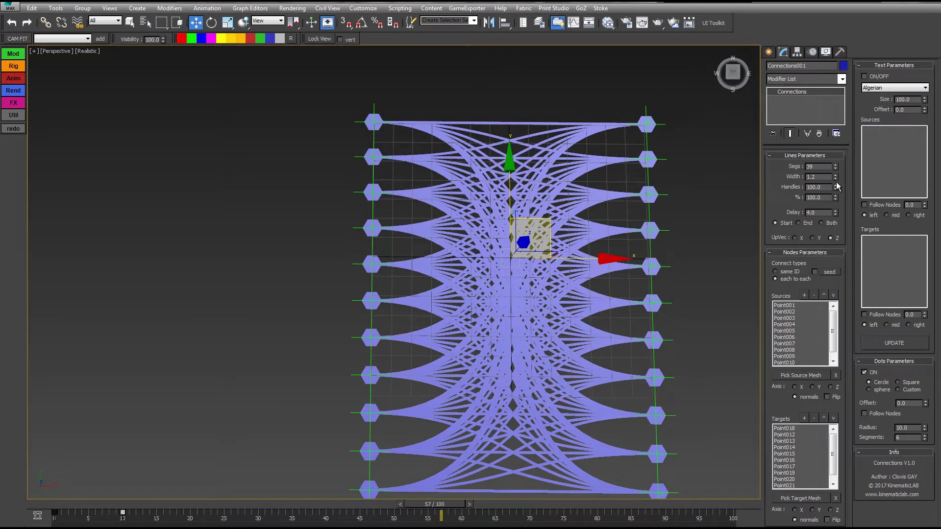
{"action": "left_click_drag", "start_coordinate": [836, 178], "coordinate": [820, 203]}
{"action": "middle_click_drag", "start_coordinate": [695, 218], "coordinate": [673, 189]}
{"action": "left_click_drag", "start_coordinate": [79, 505], "coordinate": [136, 499]}
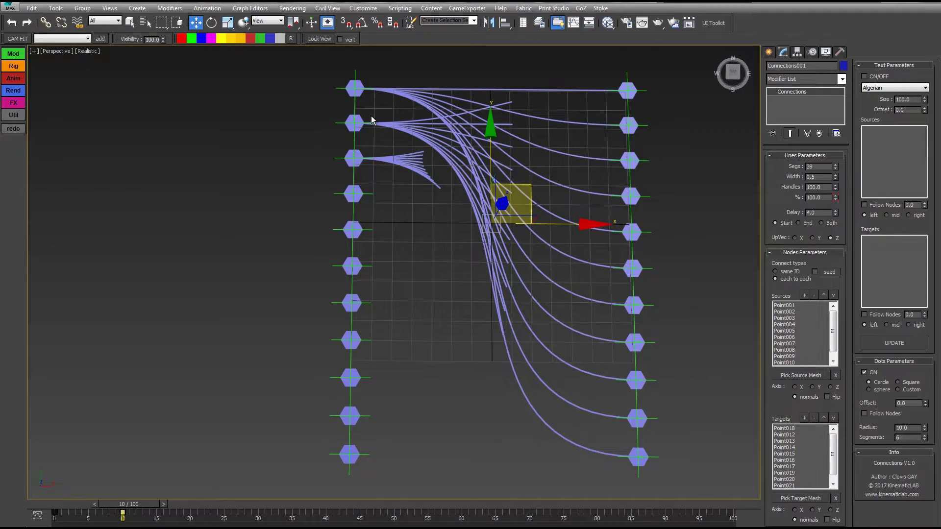
Test-move Point001 without keeping the move and scrub the first frames to examine how its lines grow
{"action": "left_click", "coordinate": [338, 88]}
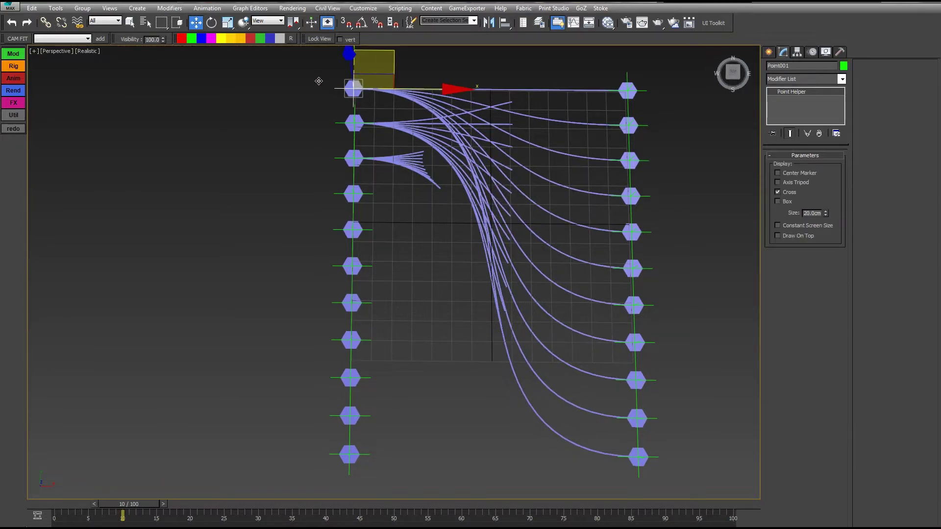
{"action": "left_click_drag", "start_coordinate": [339, 89], "coordinate": [286, 63]}
{"action": "right_click", "coordinate": [286, 62]}
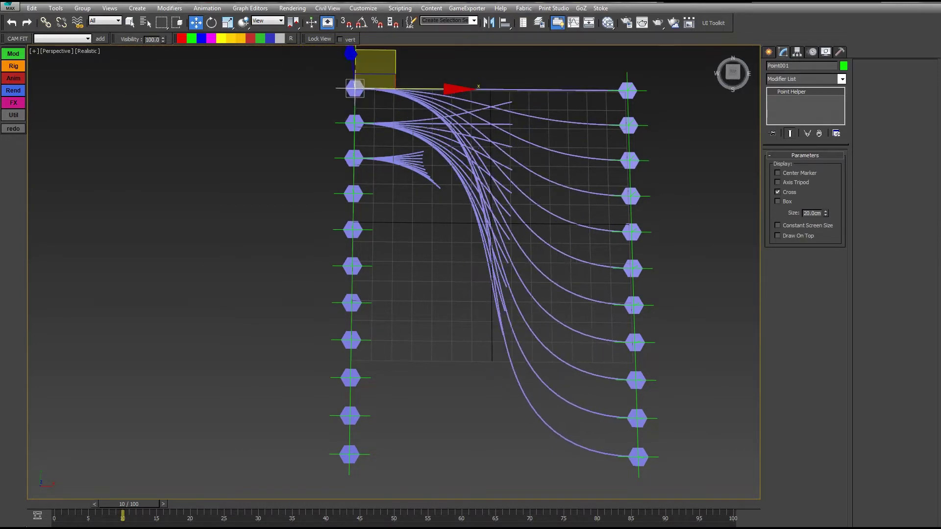
{"action": "left_click_drag", "start_coordinate": [58, 505], "coordinate": [116, 504]}
{"action": "key", "text": "w"}
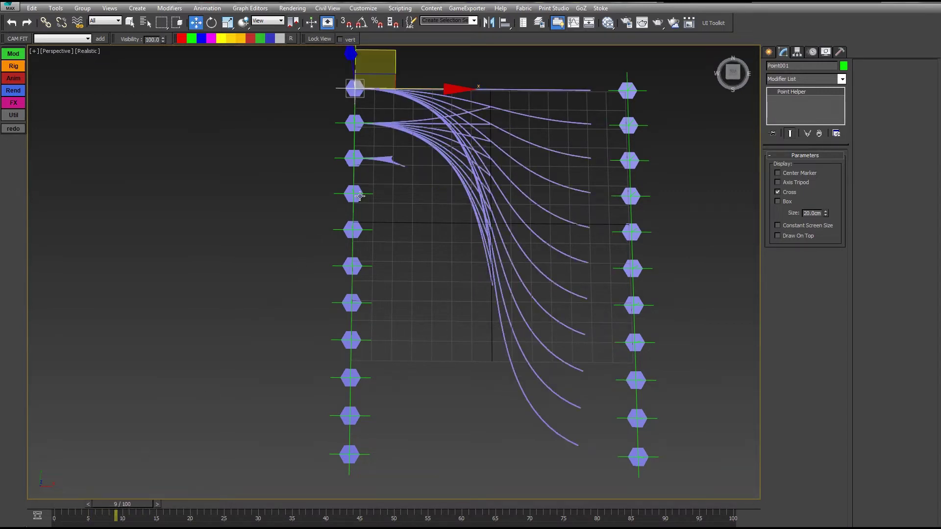
Test-move Point002 without keeping the move and scrub the animation to frame 33 to examine how the lines grow
{"action": "mouse_move", "coordinate": [354, 138]}
{"action": "left_mouse_down"}
{"action": "mouse_move", "coordinate": [344, 136]}
{"action": "mouse_move", "coordinate": [353, 127]}
{"action": "left_mouse_up"}
{"action": "right_click", "coordinate": [353, 127]}
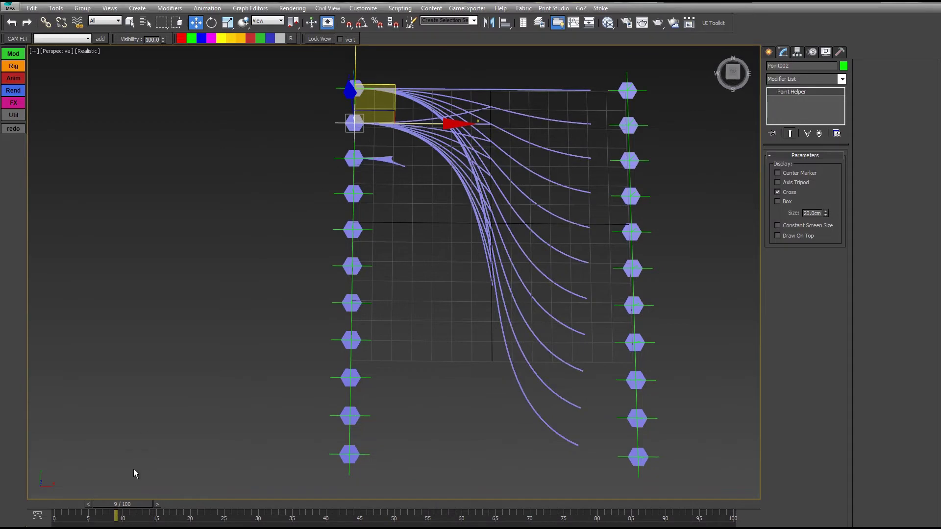
{"action": "key", "text": "q"}
{"action": "left_click_drag", "start_coordinate": [117, 512], "coordinate": [278, 518]}
{"action": "key", "text": "w"}
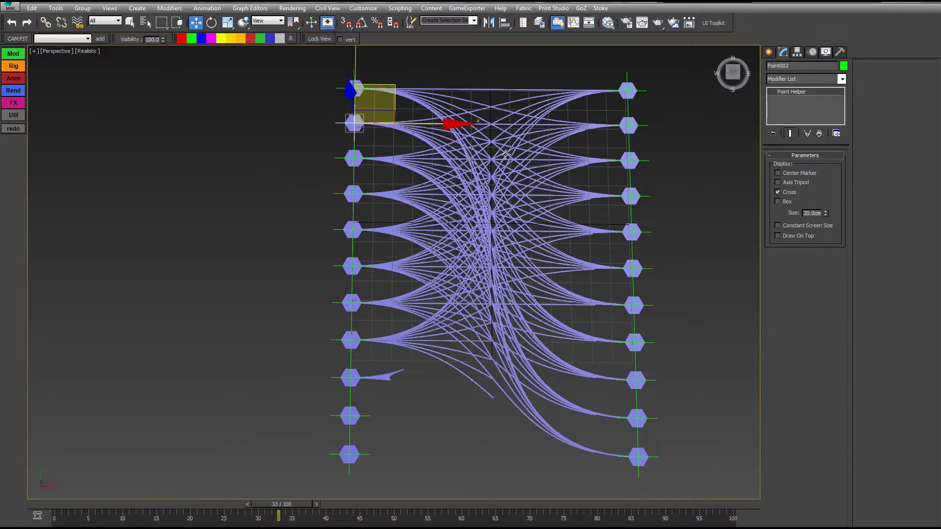
Select the Connections object, set its delay mode to End, and scrub the first frames up to frame 9
{"action": "left_click", "coordinate": [532, 89]}
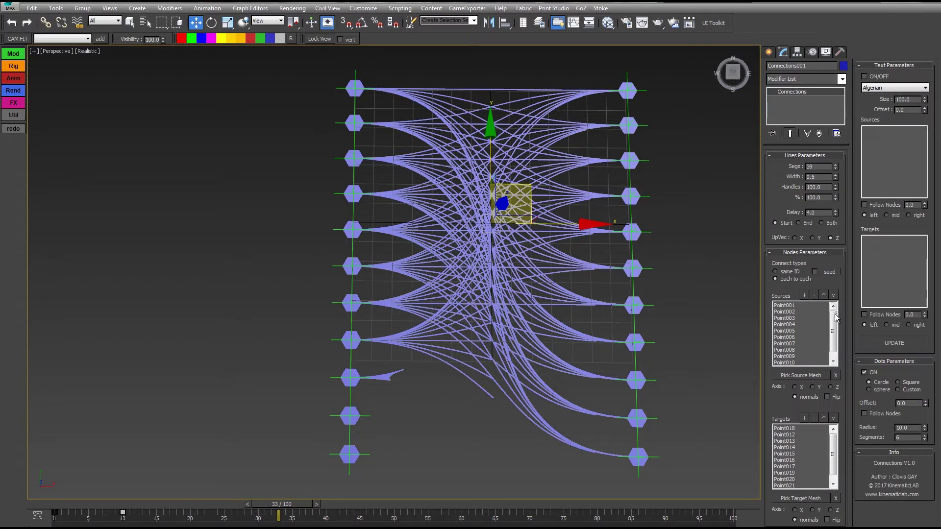
{"action": "left_click_drag", "start_coordinate": [833, 316], "coordinate": [834, 338]}
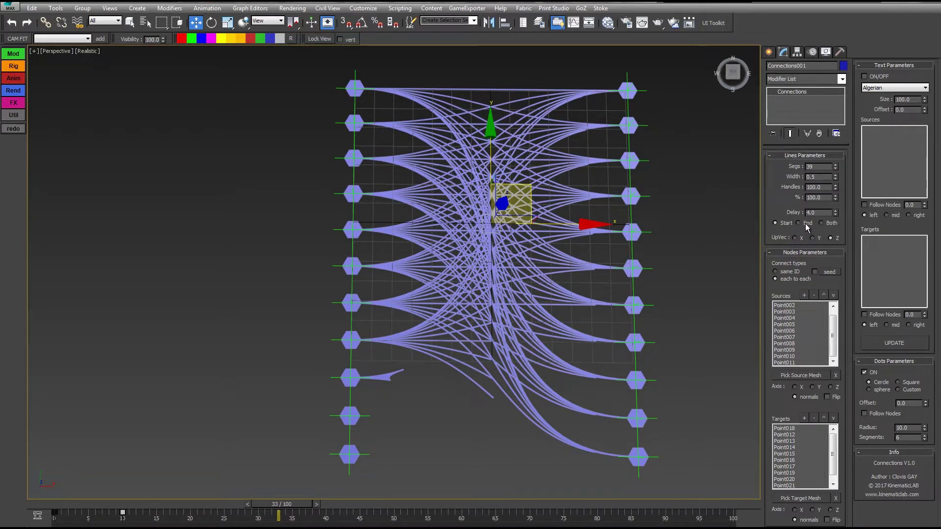
{"action": "mouse_move", "coordinate": [807, 226]}
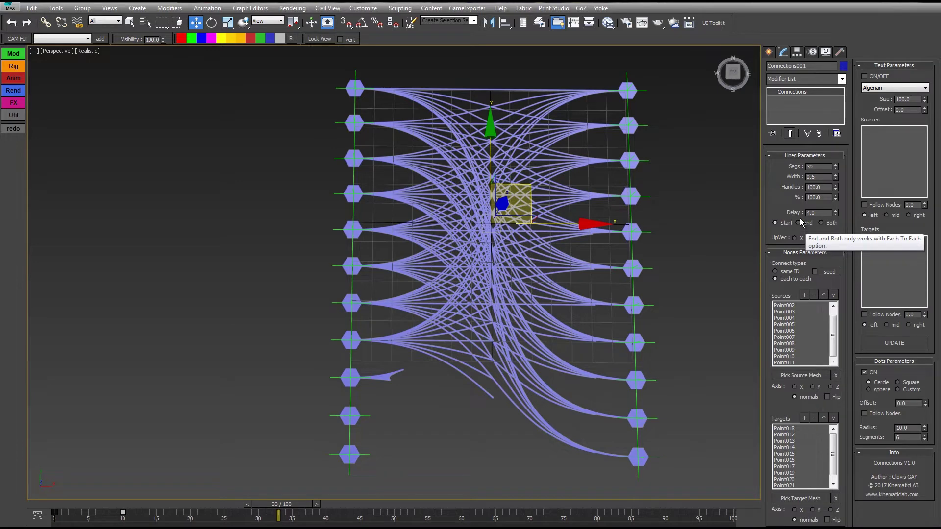
{"action": "left_click", "coordinate": [799, 223]}
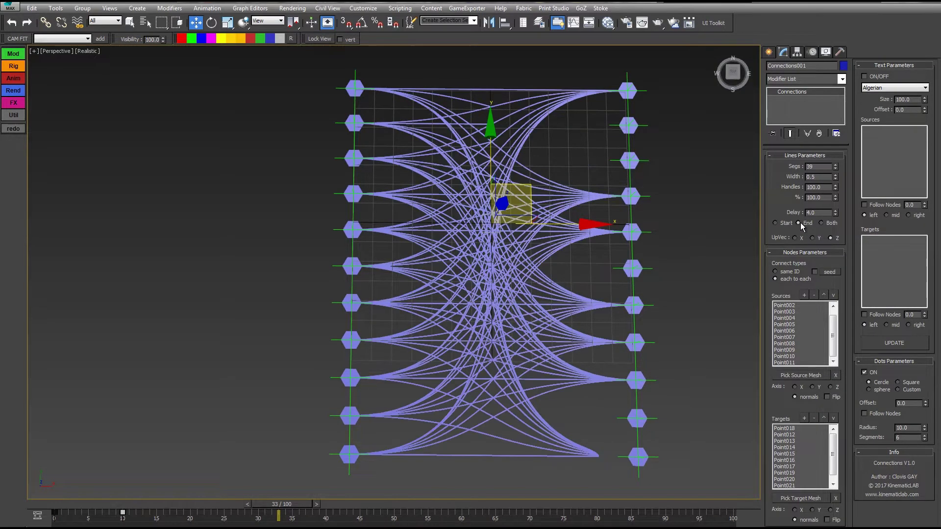
{"action": "left_click_drag", "start_coordinate": [49, 515], "coordinate": [120, 511]}
{"action": "key", "text": "w"}
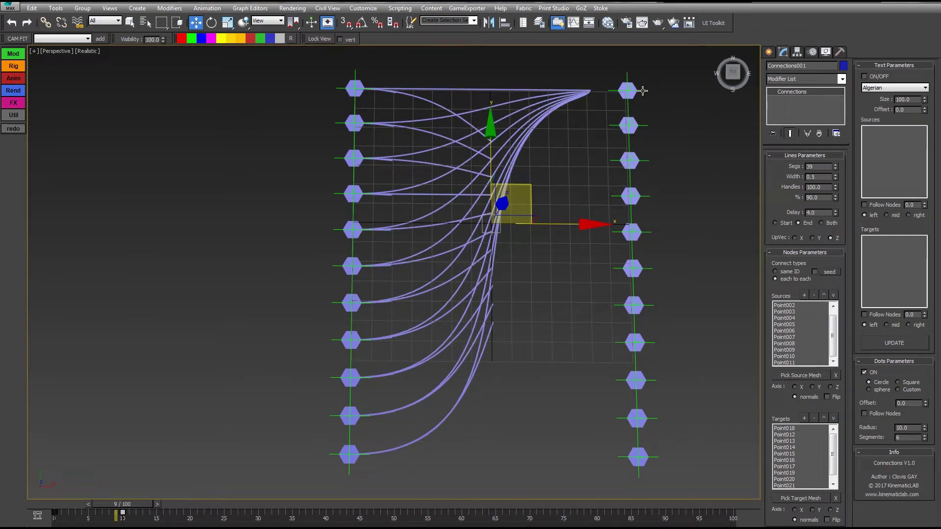
Test-move Point018 without keeping the move, scrub to frame 15, and select Point012 to identify the next target
{"action": "left_click_drag", "start_coordinate": [639, 92], "coordinate": [661, 64]}
{"action": "key", "text": "ctrl+z"}
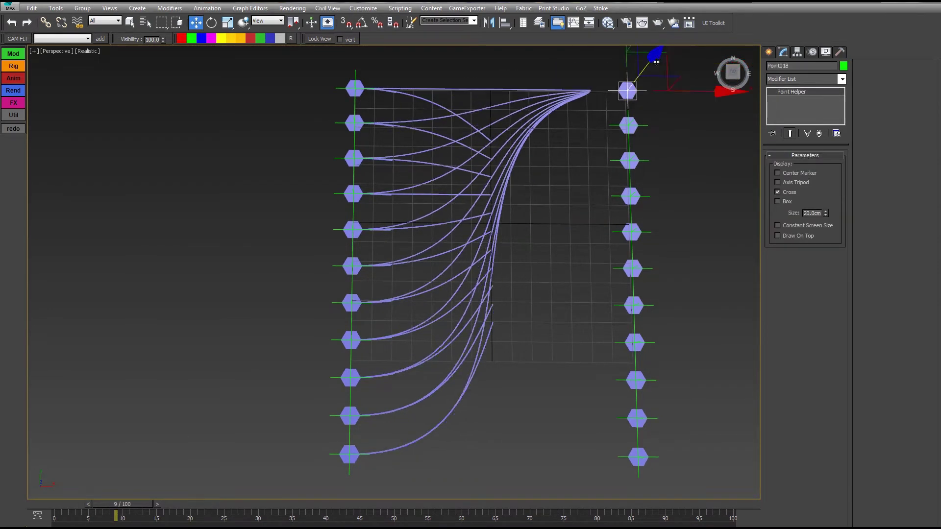
{"action": "left_click_drag", "start_coordinate": [142, 503], "coordinate": [158, 513]}
{"action": "key", "text": "w"}
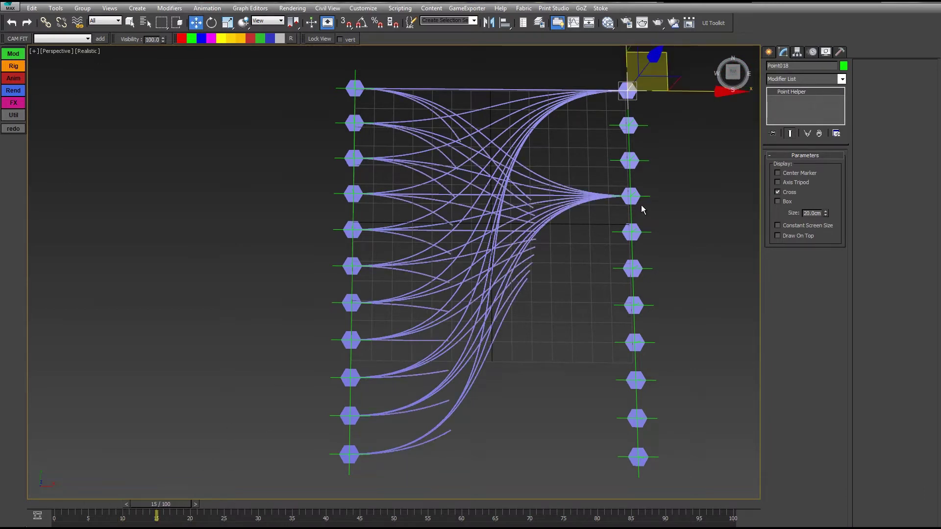
{"action": "left_click", "coordinate": [648, 193]}
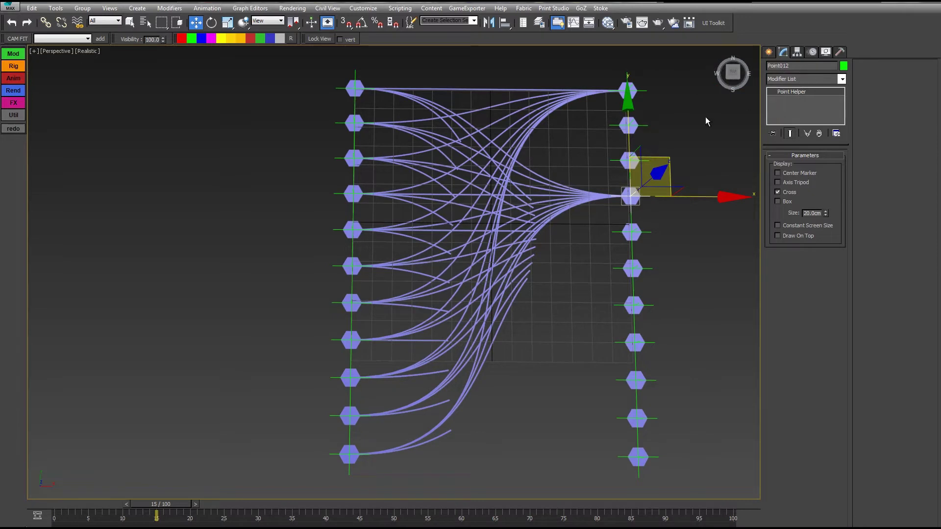
Locate Point012 in the Connections object's Targets list, deselect everything, and scrub to frame 59 to examine the growth order
{"action": "left_click", "coordinate": [636, 102]}
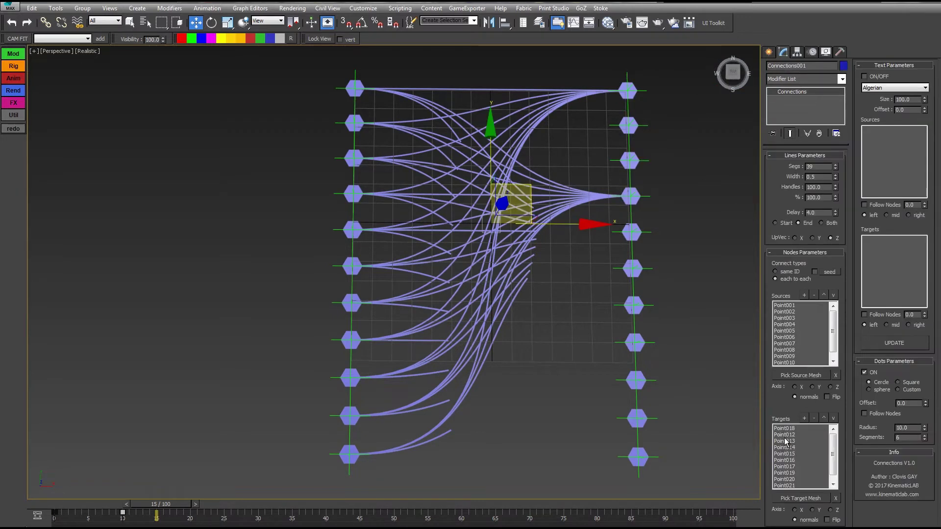
{"action": "left_click", "coordinate": [785, 435]}
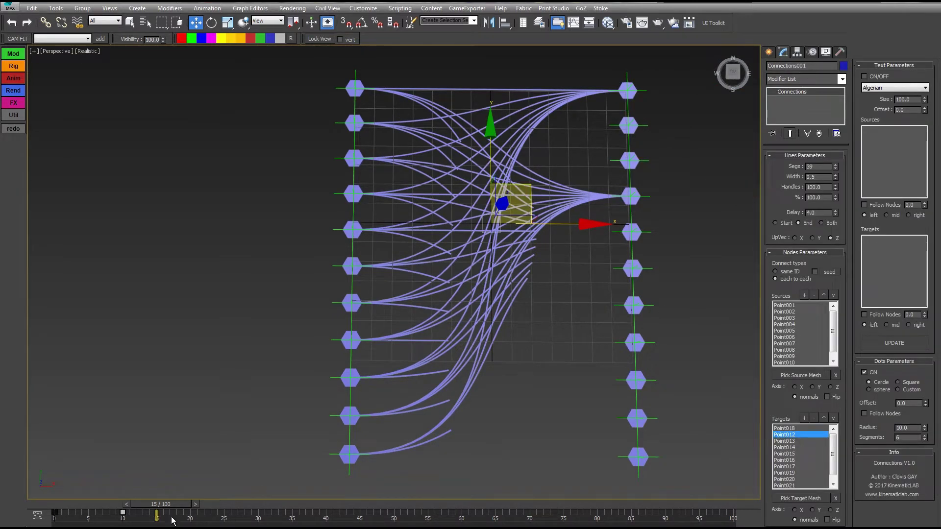
{"action": "key", "text": "ctrl+d"}
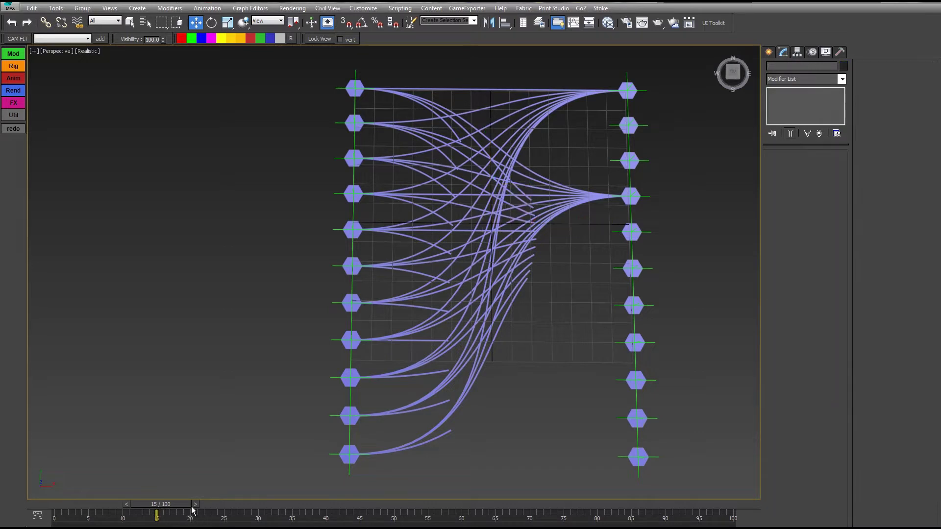
{"action": "left_click_drag", "start_coordinate": [181, 508], "coordinate": [470, 506]}
{"action": "key", "text": "w"}
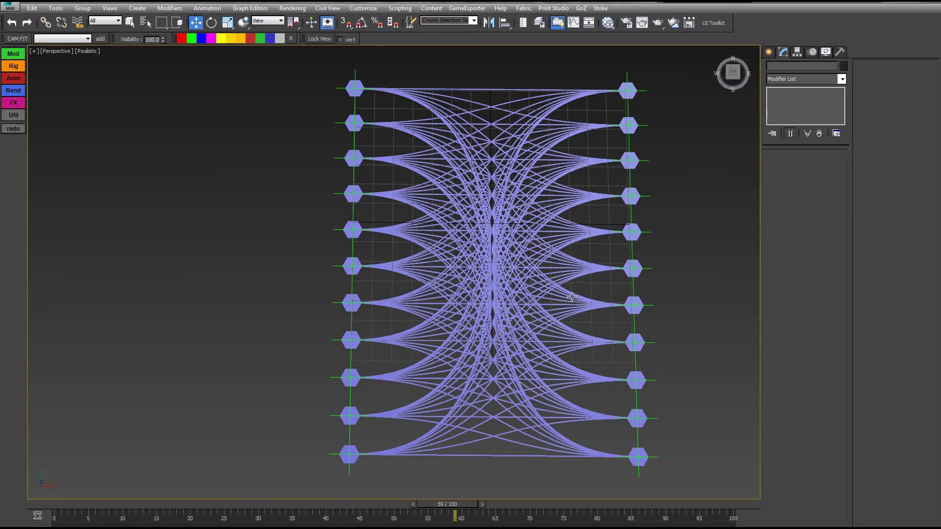
Set the Connections object's delay mode to Both and scrub the timeline to examine growth from both rows
{"action": "left_click", "coordinate": [575, 236]}
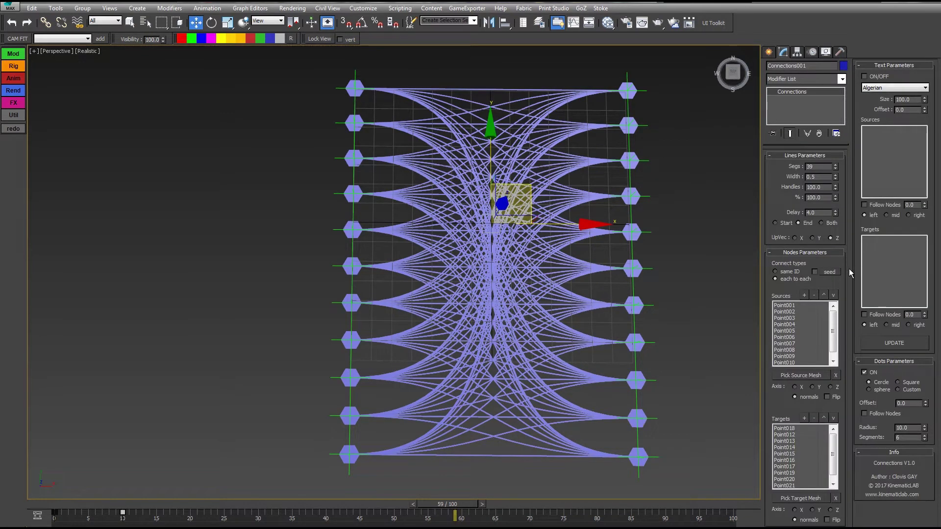
{"action": "left_click", "coordinate": [825, 224]}
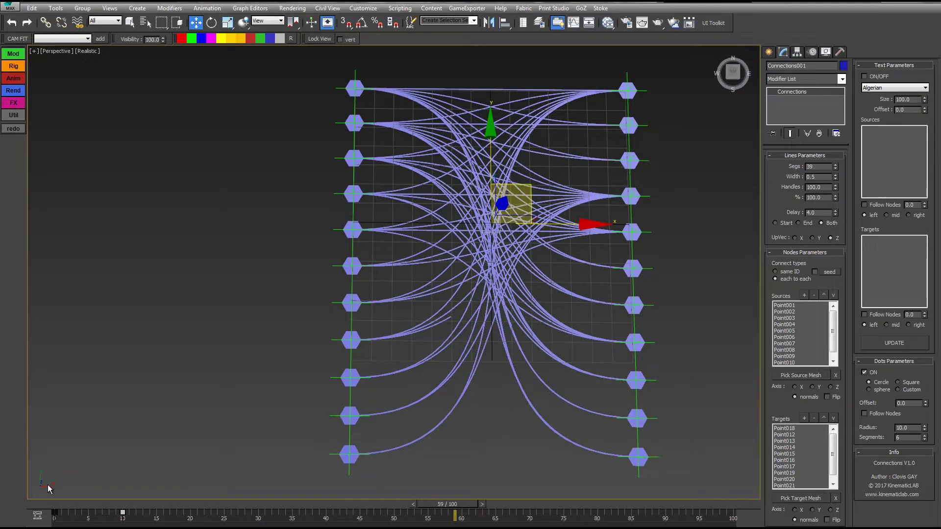
{"action": "left_click_drag", "start_coordinate": [55, 510], "coordinate": [836, 417]}
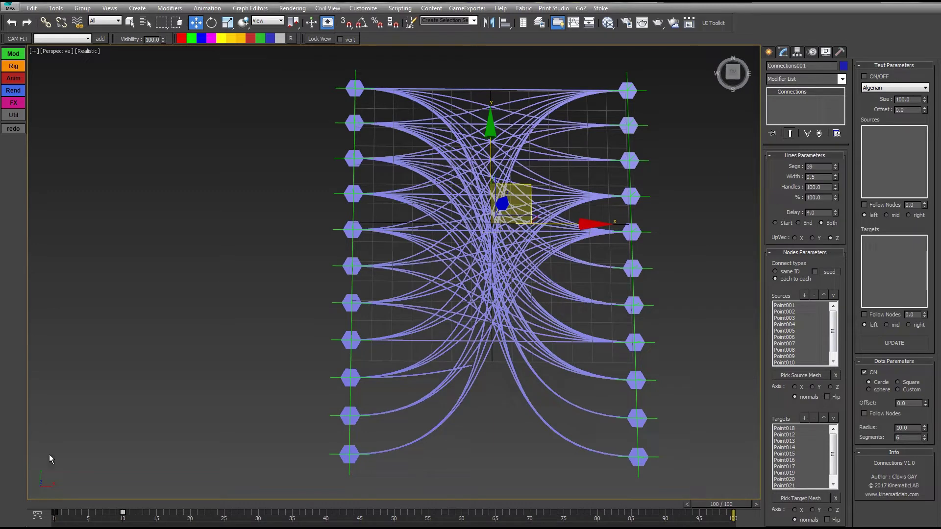
{"action": "left_click_drag", "start_coordinate": [63, 505], "coordinate": [96, 505]}
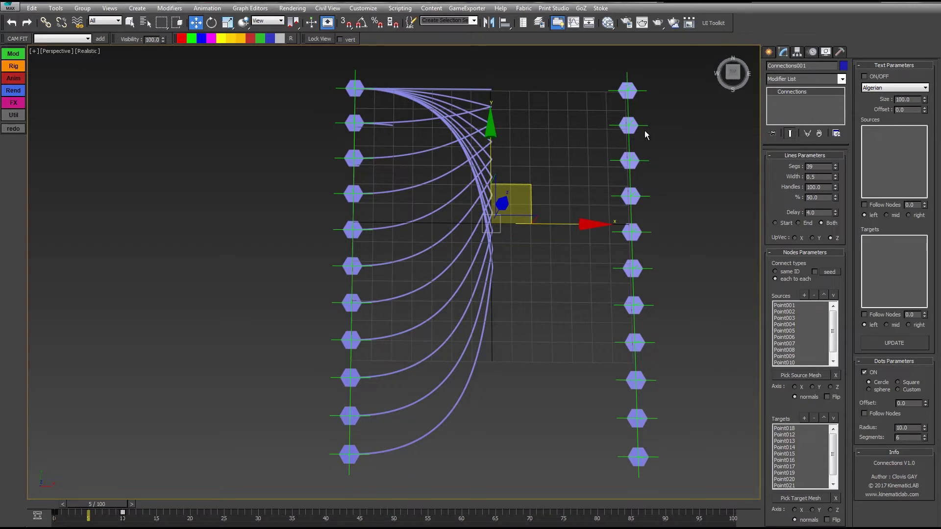
{"action": "left_click_drag", "start_coordinate": [96, 516], "coordinate": [331, 512]}
Extend the animation range to 107 frames and shift the growth's end key to frame 5 and on to frame 3
{"action": "left_click_drag", "start_coordinate": [122, 515], "coordinate": [87, 522]}
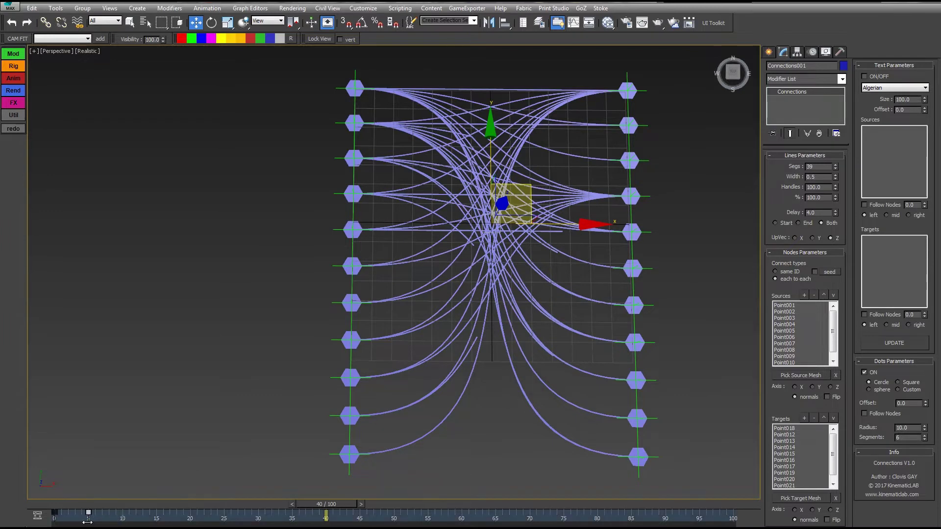
{"action": "right_click_drag", "start_coordinate": [724, 517], "coordinate": [663, 520], "text": "ctrl+alt"}
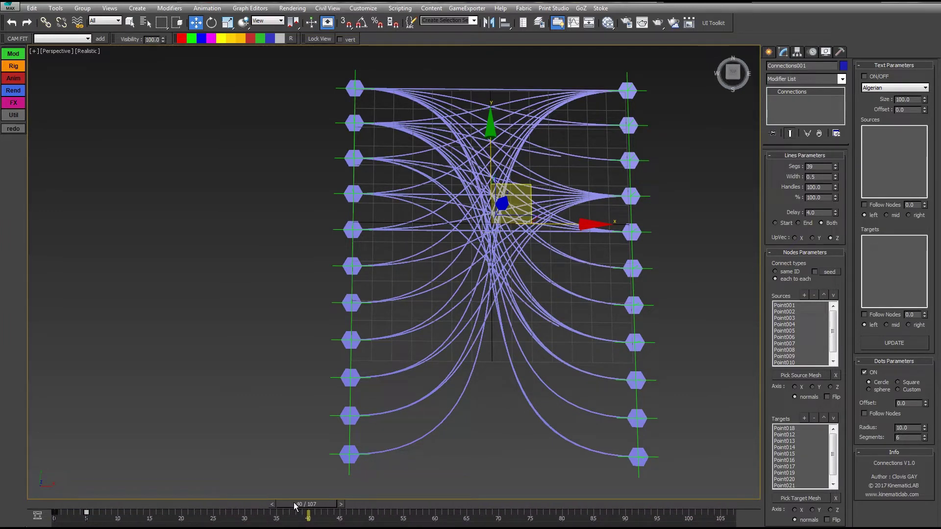
{"action": "left_click_drag", "start_coordinate": [295, 506], "coordinate": [225, 508]}
{"action": "key", "text": "w"}
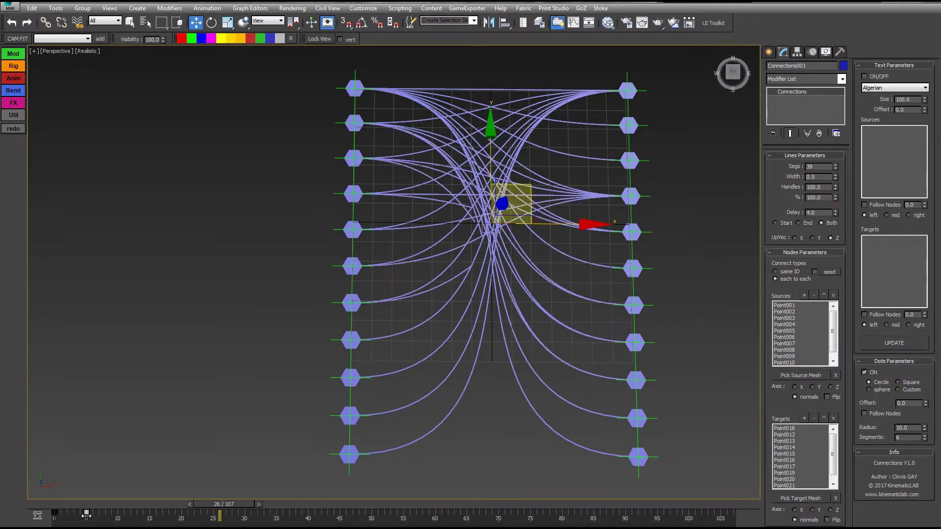
{"action": "left_click_drag", "start_coordinate": [86, 516], "coordinate": [264, 512]}
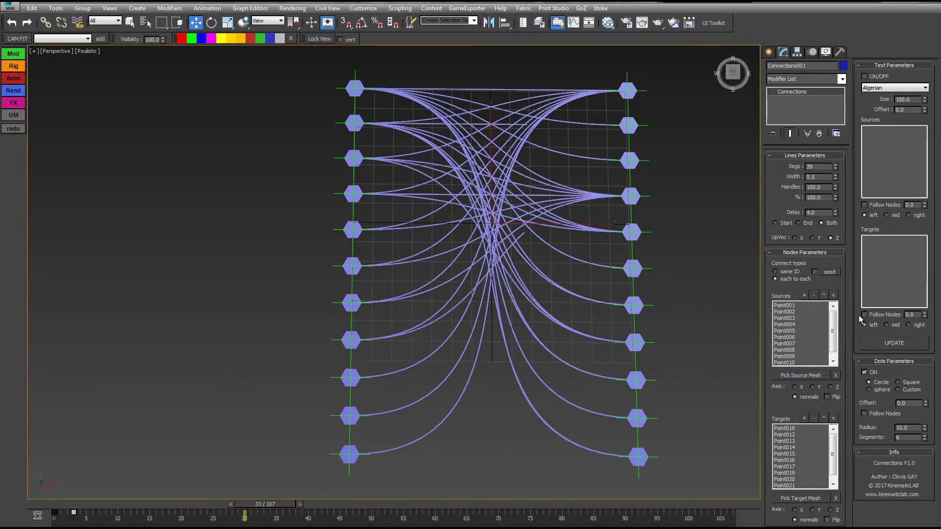
Reduce the lines' Delay to 0.42 and scrub the animation to frame 60 to examine the growth
{"action": "right_click", "coordinate": [837, 211]}
{"action": "left_click_drag", "start_coordinate": [836, 212], "coordinate": [836, 203]}
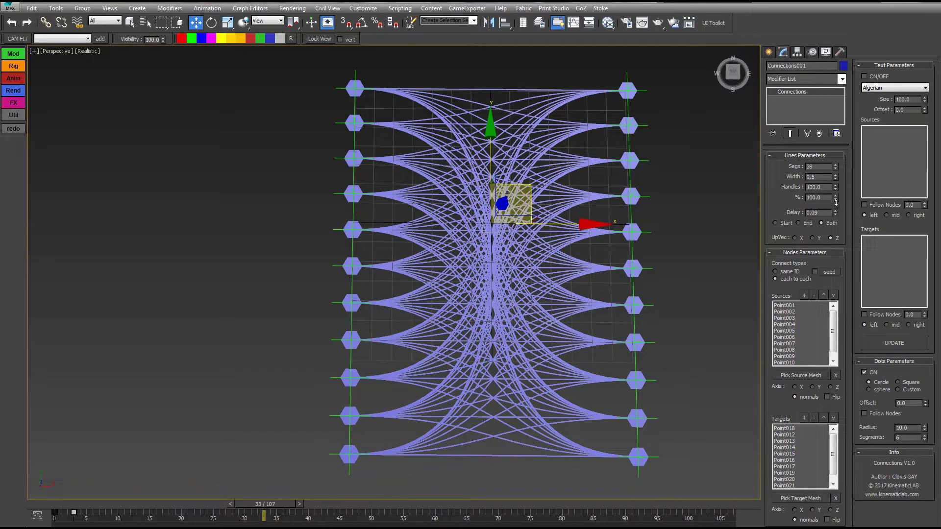
{"action": "left_click_drag", "start_coordinate": [69, 505], "coordinate": [177, 495]}
{"action": "key", "text": "w"}
{"action": "left_click_drag", "start_coordinate": [70, 505], "coordinate": [232, 509]}
{"action": "left_click_drag", "start_coordinate": [303, 496], "coordinate": [444, 497]}
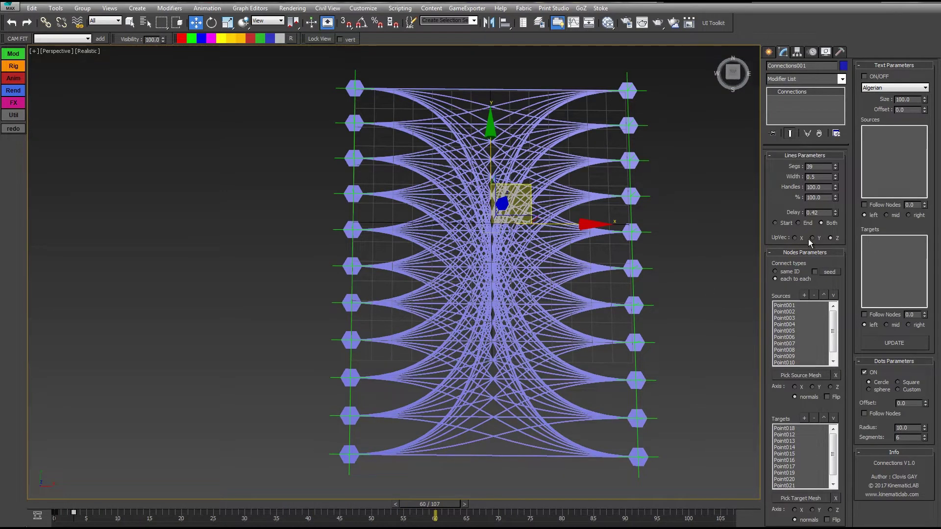
Switch the connect type to same ID, scrub to frame 13, and increase the line Width to 8.6
{"action": "left_click", "coordinate": [776, 272]}
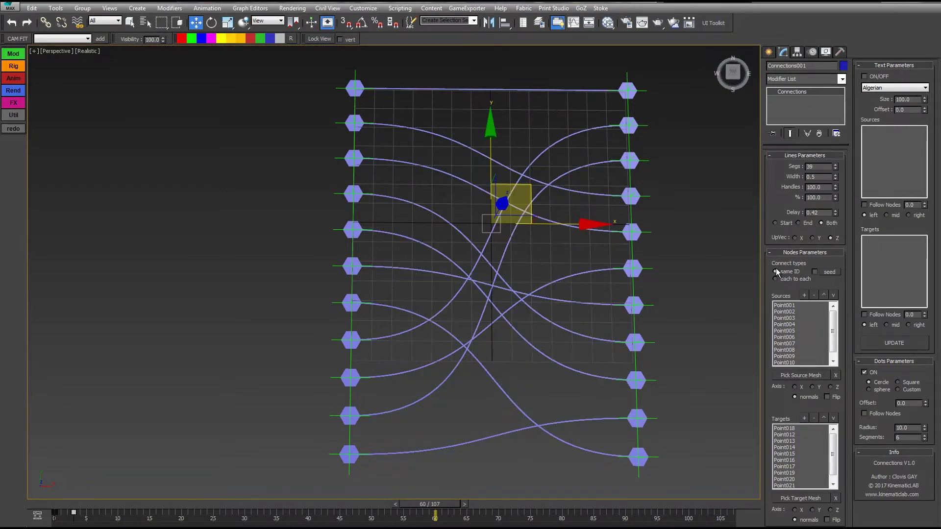
{"action": "left_click_drag", "start_coordinate": [64, 506], "coordinate": [136, 505]}
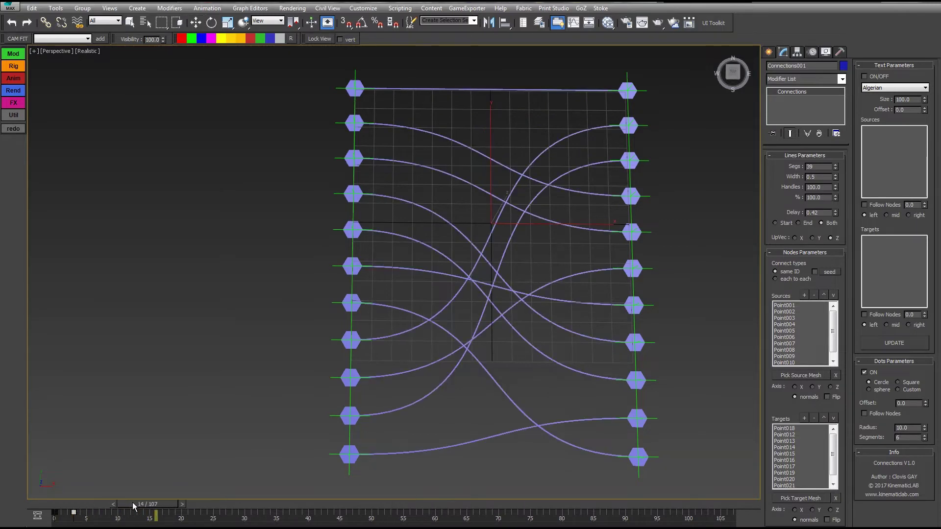
{"action": "left_click_drag", "start_coordinate": [836, 176], "coordinate": [831, 131]}
{"action": "middle_click_drag", "start_coordinate": [661, 206], "coordinate": [748, 227], "text": "alt"}
{"action": "scroll", "coordinate": [665, 175], "scroll_direction": "up", "scroll_amount": 3}
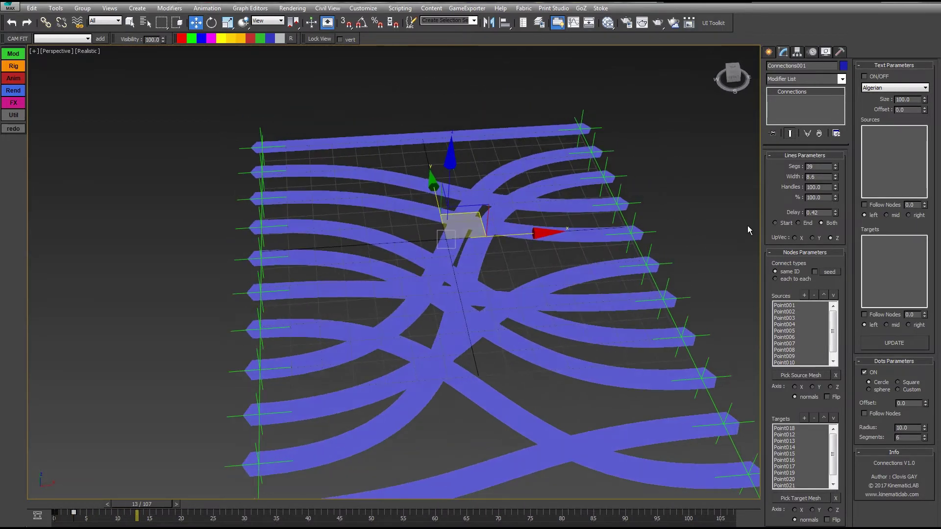
Examine the wide lines from several angles and try UpVec Y and X to compare the ribbon orientation
{"action": "middle_click_drag", "start_coordinate": [620, 269], "coordinate": [557, 241], "text": "alt"}
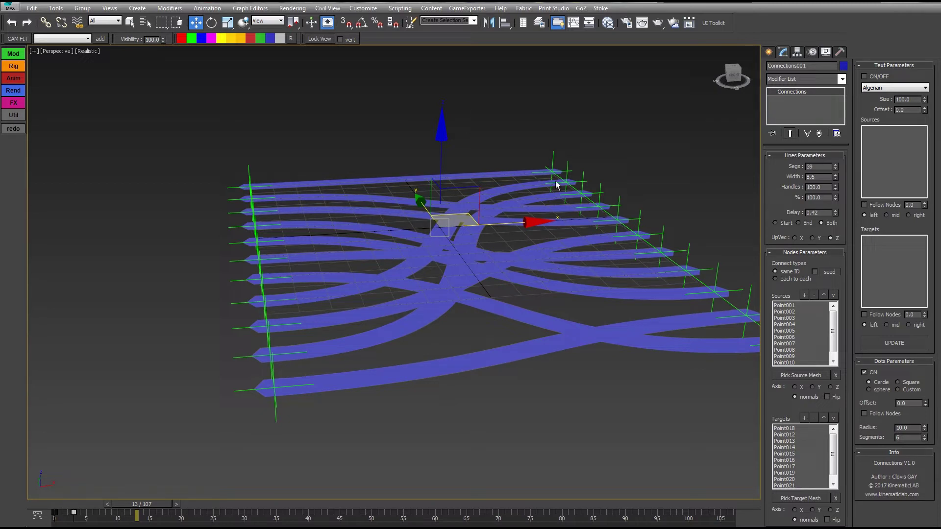
{"action": "middle_click_drag", "start_coordinate": [581, 248], "coordinate": [566, 232], "text": "alt"}
{"action": "left_click_drag", "start_coordinate": [394, 347], "coordinate": [390, 344]}
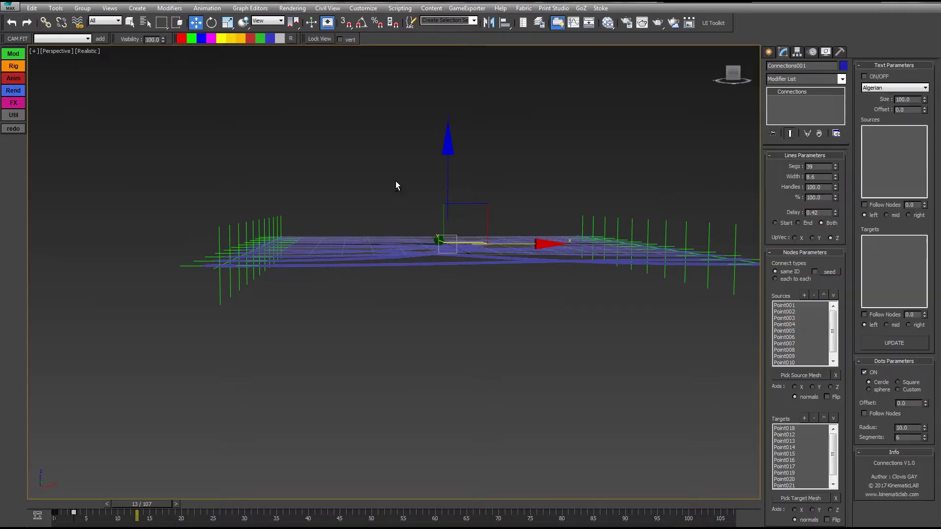
{"action": "middle_click_drag", "start_coordinate": [397, 185], "coordinate": [403, 224], "text": "alt"}
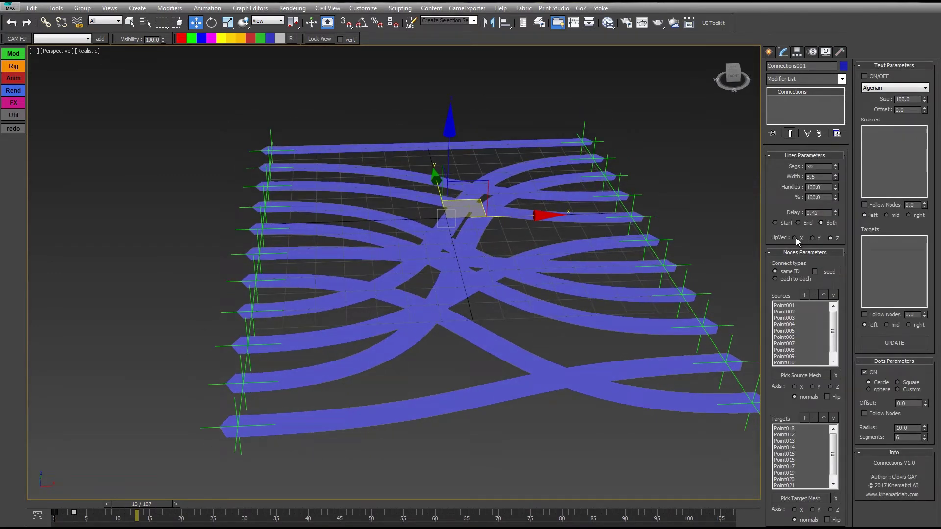
{"action": "left_click", "coordinate": [814, 238]}
{"action": "middle_click_drag", "start_coordinate": [427, 267], "coordinate": [499, 200], "text": "alt"}
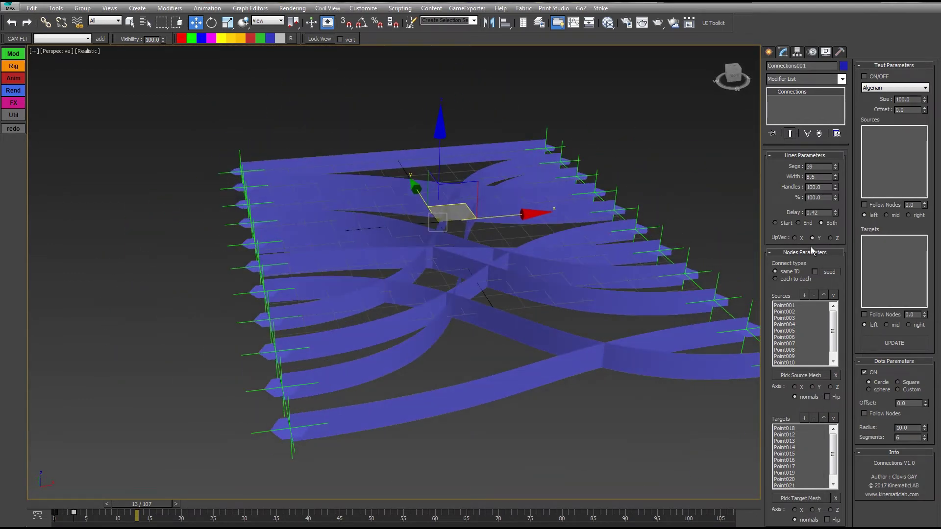
{"action": "left_click", "coordinate": [795, 238]}
{"action": "middle_click_drag", "start_coordinate": [579, 235], "coordinate": [532, 237], "text": "alt"}
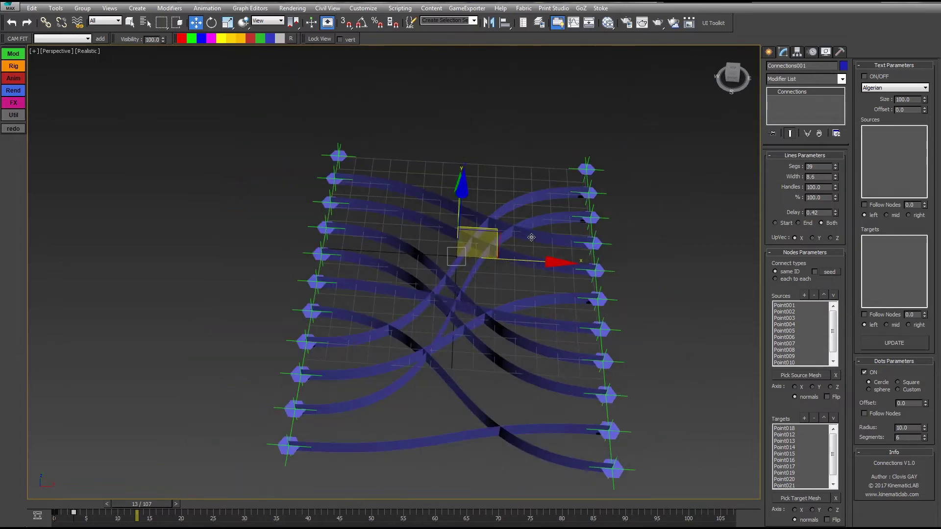
{"action": "middle_click_drag", "start_coordinate": [460, 184], "coordinate": [294, 252], "text": "alt"}
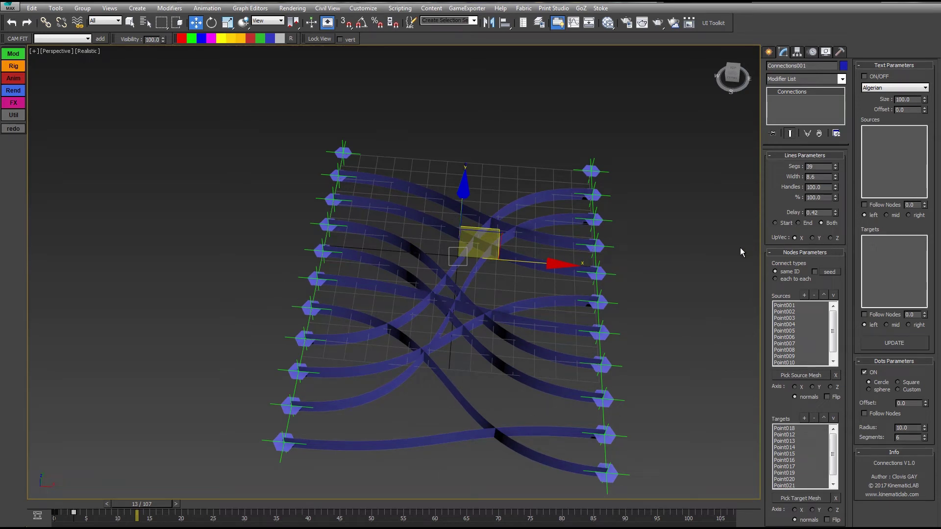
Set the lines' UpVec to Z and reduce their Width to 1.7
{"action": "left_click", "coordinate": [831, 239]}
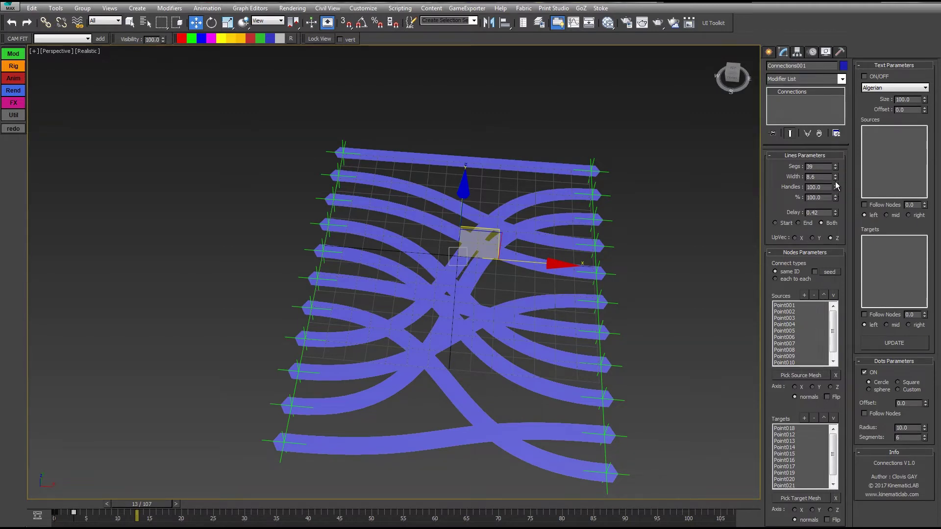
{"action": "left_click_drag", "start_coordinate": [835, 178], "coordinate": [832, 210]}
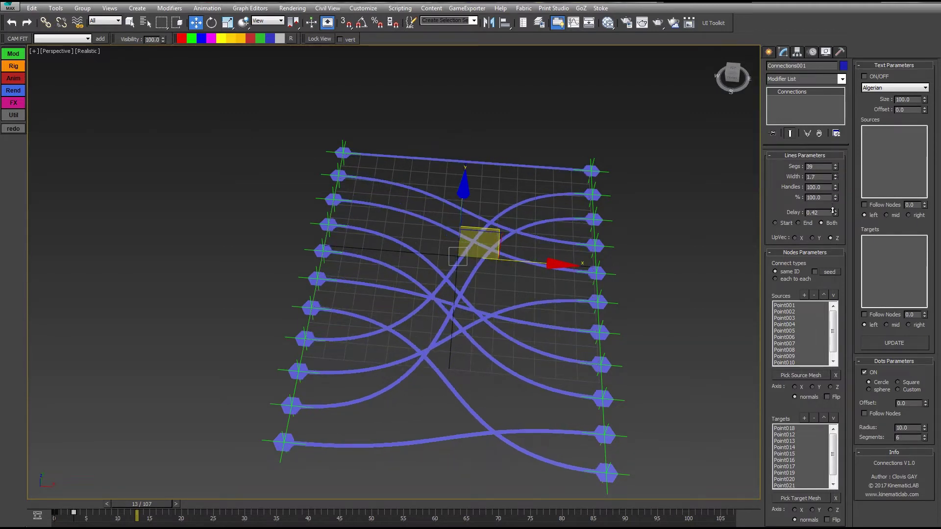
Enable the random seed option for the same ID connect type on the Connections object
{"action": "middle_click_drag", "start_coordinate": [533, 293], "coordinate": [561, 270]}
{"action": "middle_click_drag", "start_coordinate": [561, 270], "coordinate": [563, 290], "text": "alt"}
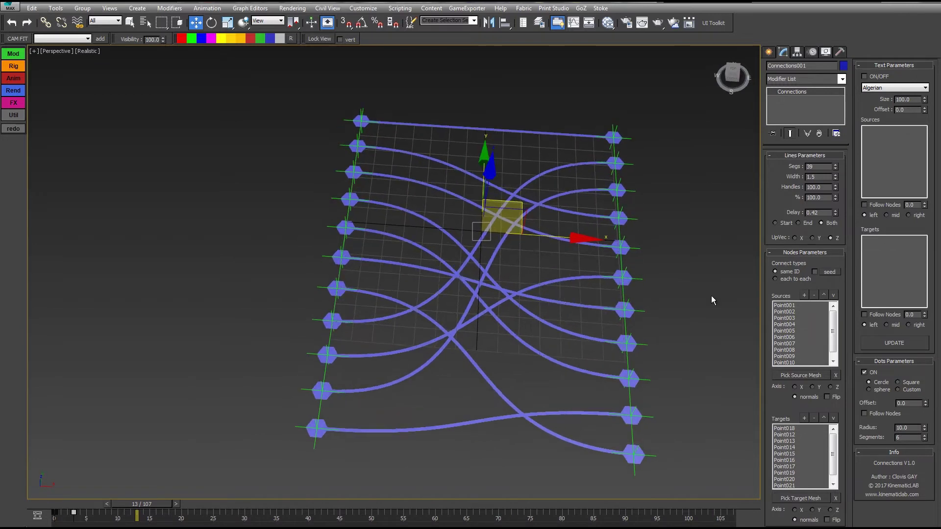
{"action": "left_click", "coordinate": [815, 272]}
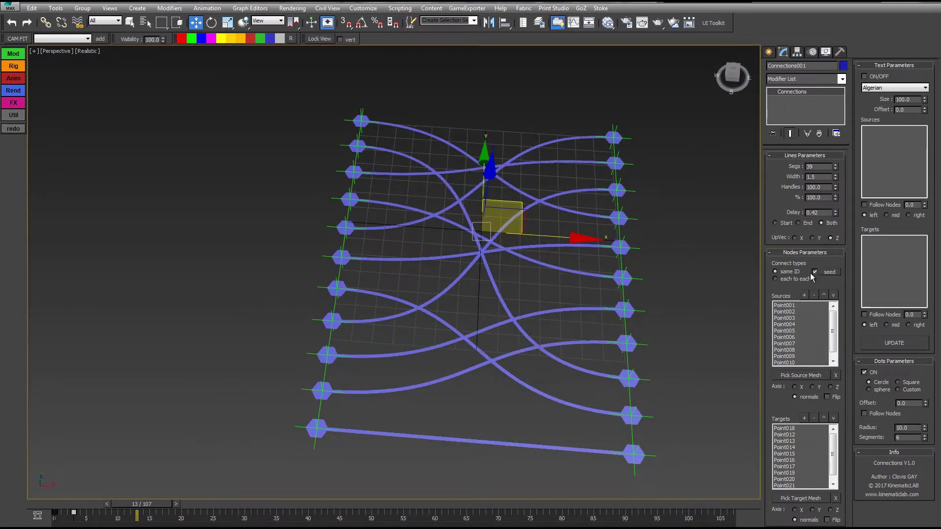
Highlight the source and target list pairs Point001 with Point018 and Point002 with Point012 to compare their order
{"action": "left_click", "coordinate": [786, 306]}
{"action": "left_click", "coordinate": [781, 428]}
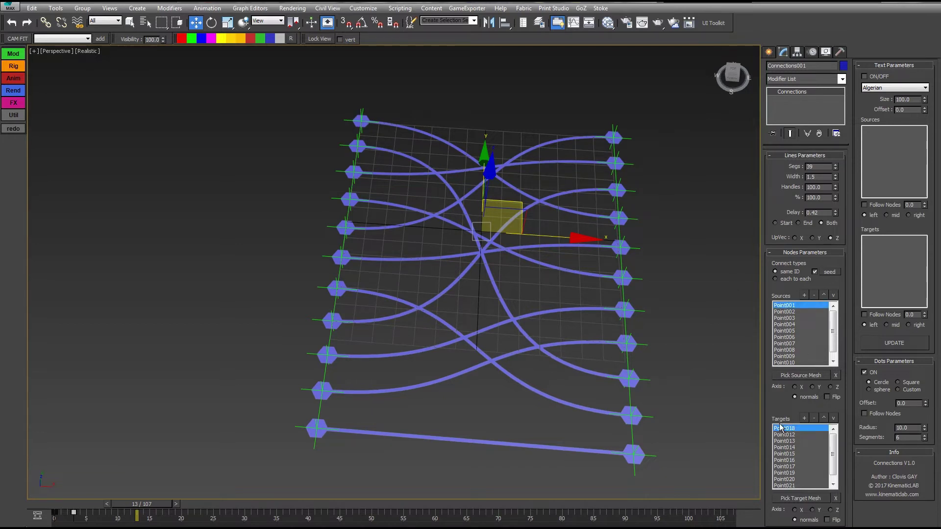
{"action": "left_click", "coordinate": [796, 312]}
{"action": "left_click", "coordinate": [784, 434]}
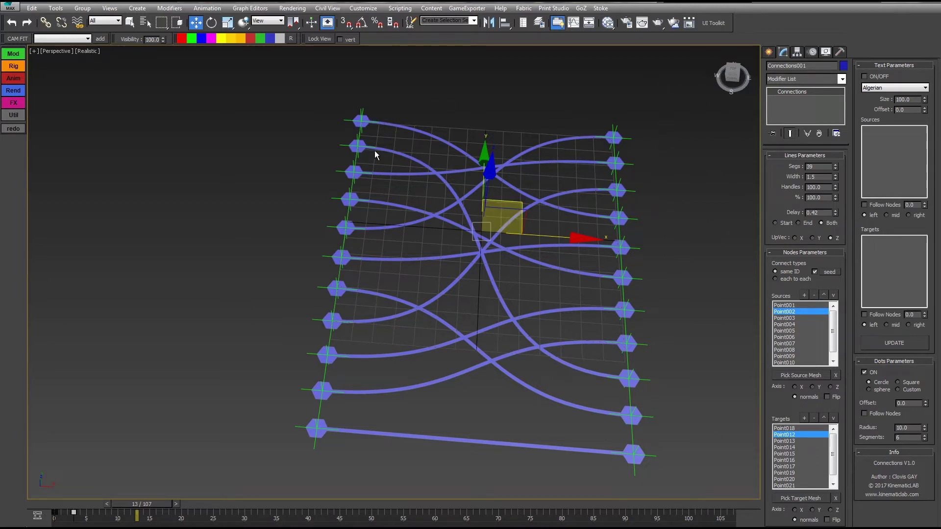
Generate new random seeds repeatedly to reshuffle which source points connect to which target points
{"action": "left_click", "coordinate": [829, 272]}
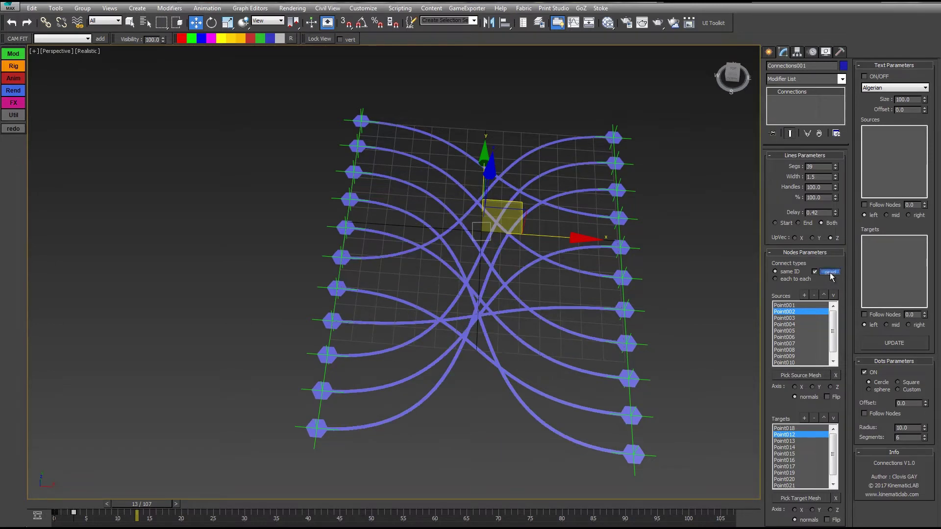
{"action": "left_click", "coordinate": [830, 272]}
{"action": "left_click", "coordinate": [829, 272]}
{"action": "left_click", "coordinate": [829, 272]}
{"action": "left_click", "coordinate": [829, 272]}
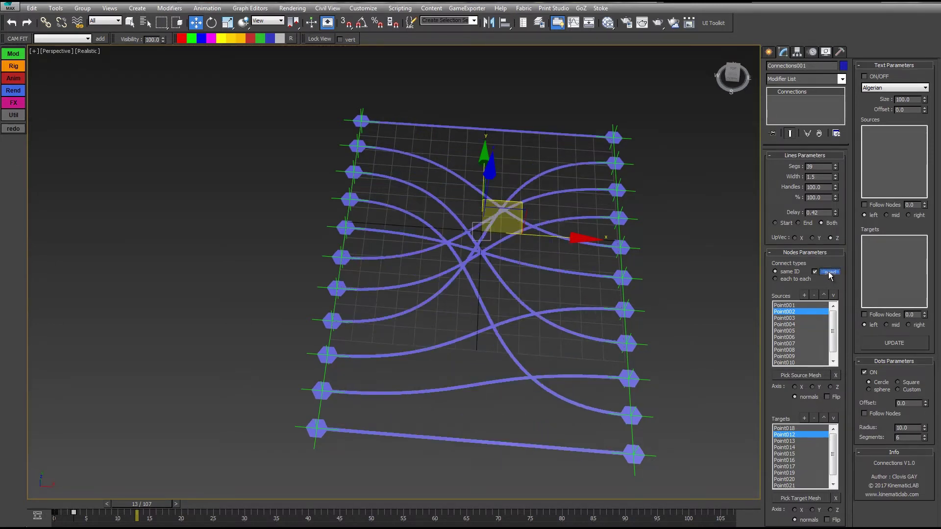
{"action": "left_click", "coordinate": [830, 272]}
{"action": "left_click", "coordinate": [830, 272]}
{"action": "left_click", "coordinate": [829, 272]}
{"action": "left_click", "coordinate": [829, 272]}
{"action": "left_click", "coordinate": [830, 272]}
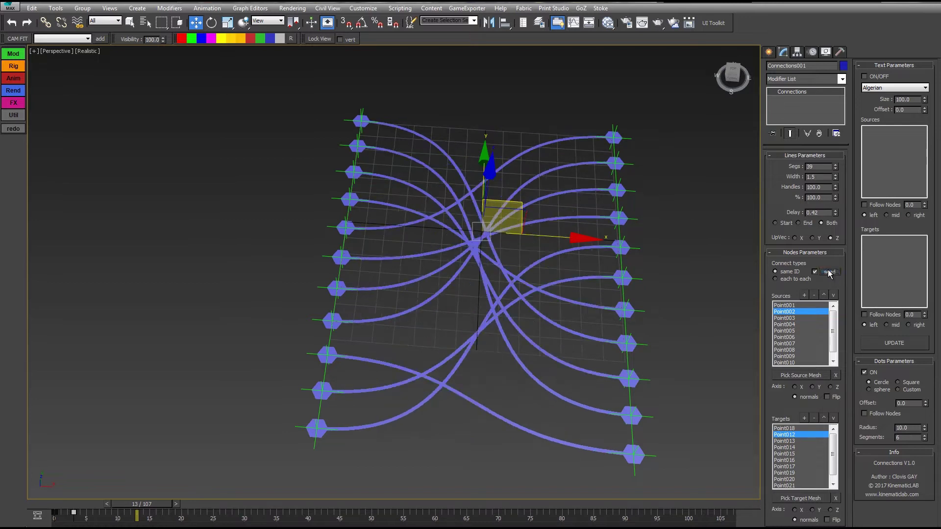
{"action": "left_click", "coordinate": [830, 272]}
{"action": "left_click", "coordinate": [829, 272]}
{"action": "left_click", "coordinate": [830, 272]}
{"action": "left_click", "coordinate": [829, 272]}
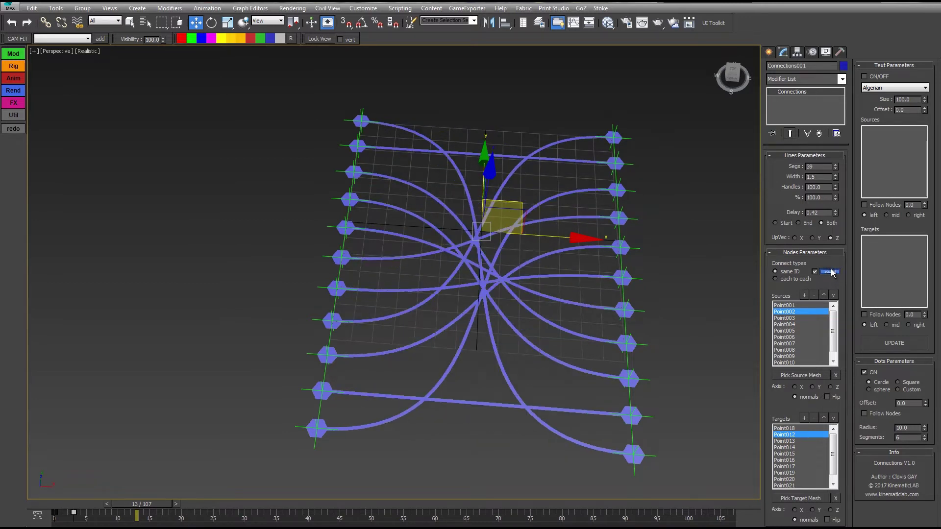
{"action": "left_click", "coordinate": [829, 272]}
{"action": "middle_click_drag", "start_coordinate": [721, 227], "coordinate": [595, 220]}
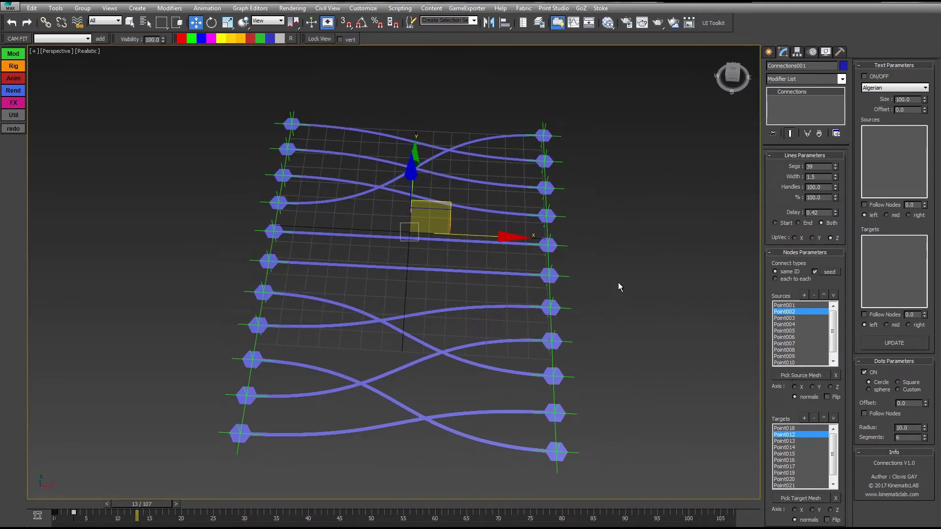
{"action": "middle_click_drag", "start_coordinate": [599, 232], "coordinate": [533, 201]}
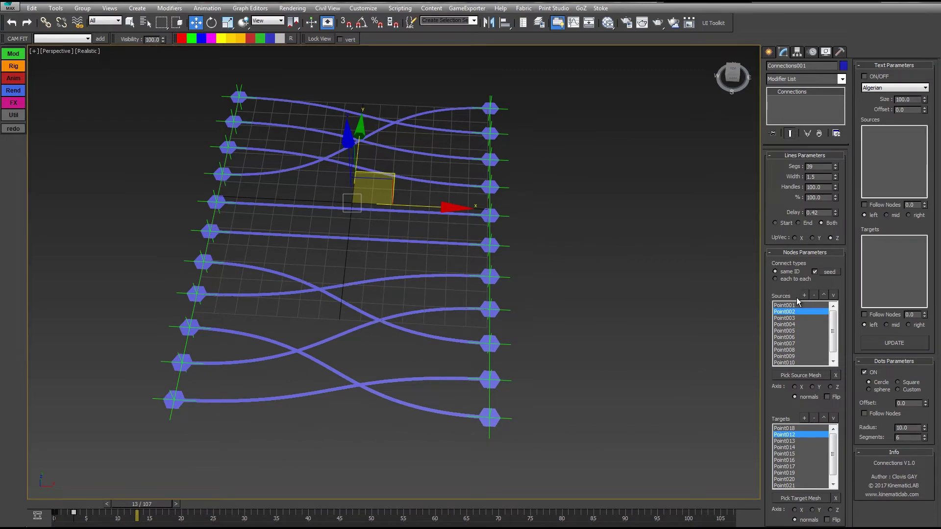
{"action": "scroll", "coordinate": [838, 321], "scroll_direction": "down", "scroll_amount": 1}
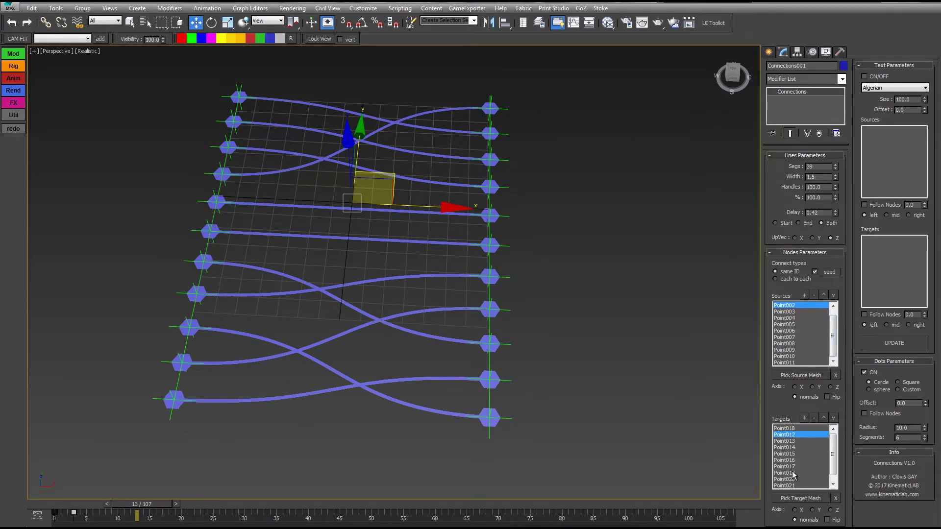
{"action": "middle_click_drag", "start_coordinate": [587, 210], "coordinate": [609, 203]}
Create a Standard Primitives GeoSphere with a radius of about 24.5 cm beside the row of target points
{"action": "left_click", "coordinate": [768, 52]}
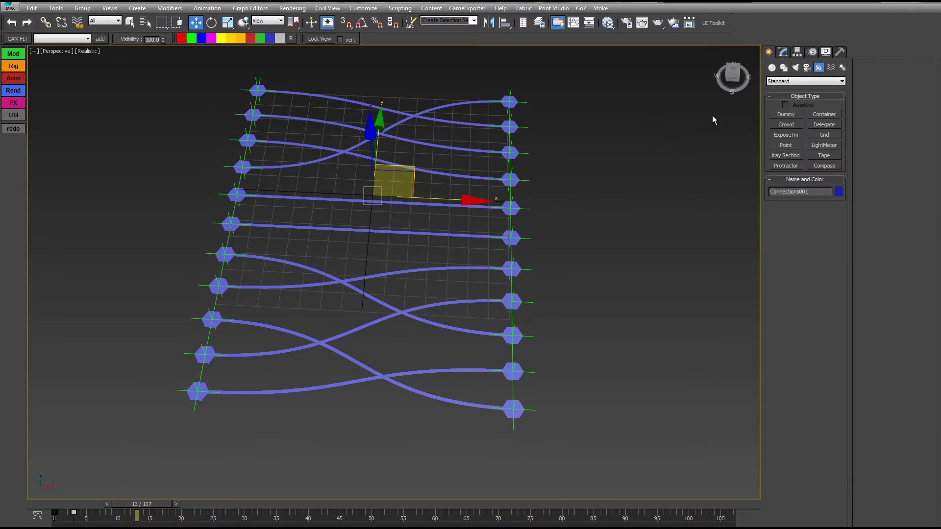
{"action": "left_click", "coordinate": [241, 91]}
{"action": "middle_click_drag", "start_coordinate": [343, 97], "coordinate": [408, 100]}
{"action": "left_click", "coordinate": [773, 67]}
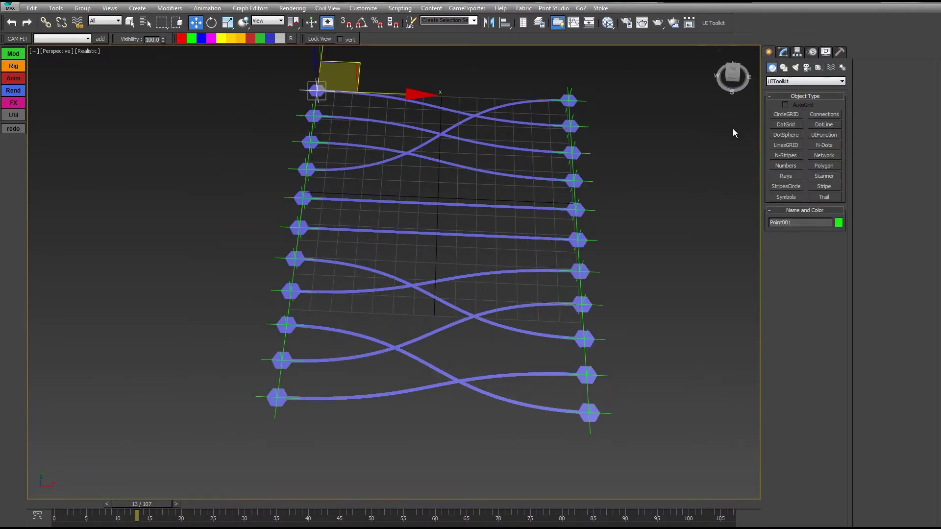
{"action": "middle_click_drag", "start_coordinate": [506, 120], "coordinate": [330, 69], "text": "alt"}
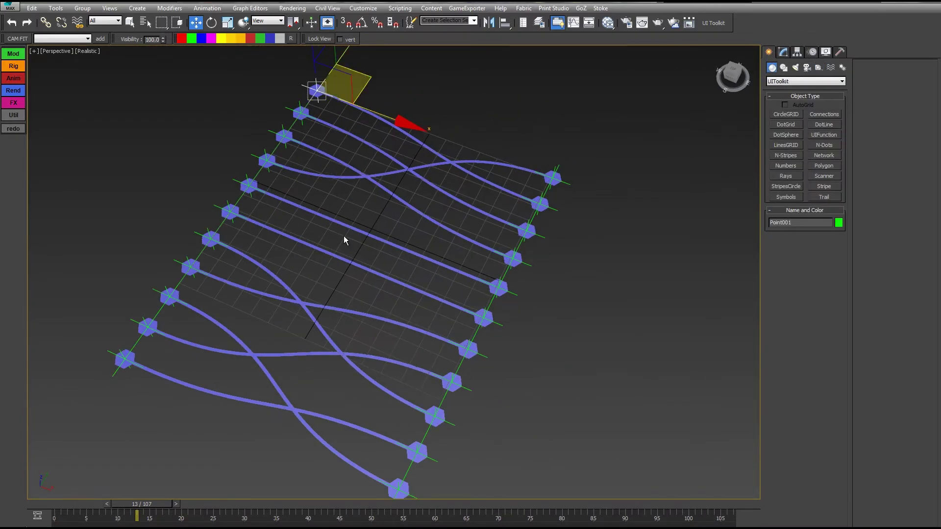
{"action": "left_click", "coordinate": [796, 82]}
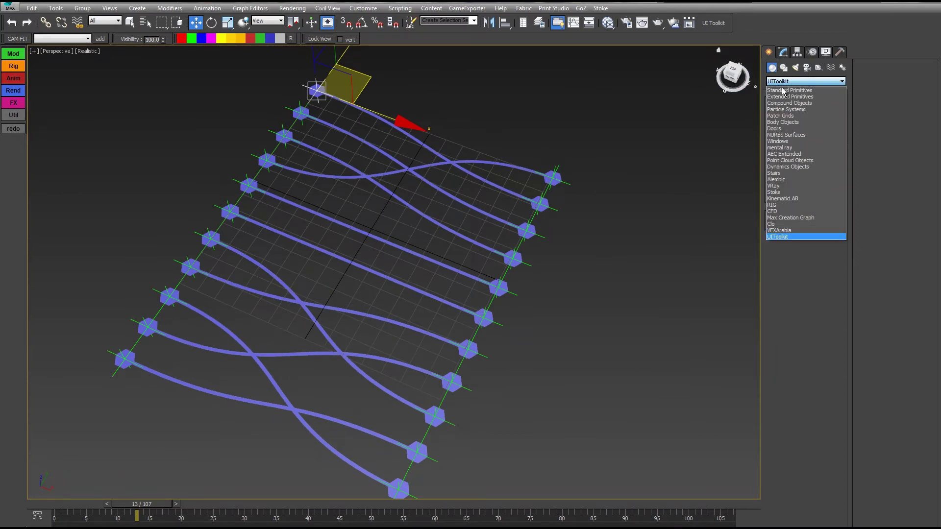
{"action": "left_click", "coordinate": [795, 90]}
{"action": "left_click", "coordinate": [824, 124]}
{"action": "left_click_drag", "start_coordinate": [616, 370], "coordinate": [576, 315]}
{"action": "middle_click_drag", "start_coordinate": [576, 315], "coordinate": [578, 299], "text": "alt"}
{"action": "middle_click_drag", "start_coordinate": [396, 314], "coordinate": [448, 244]}
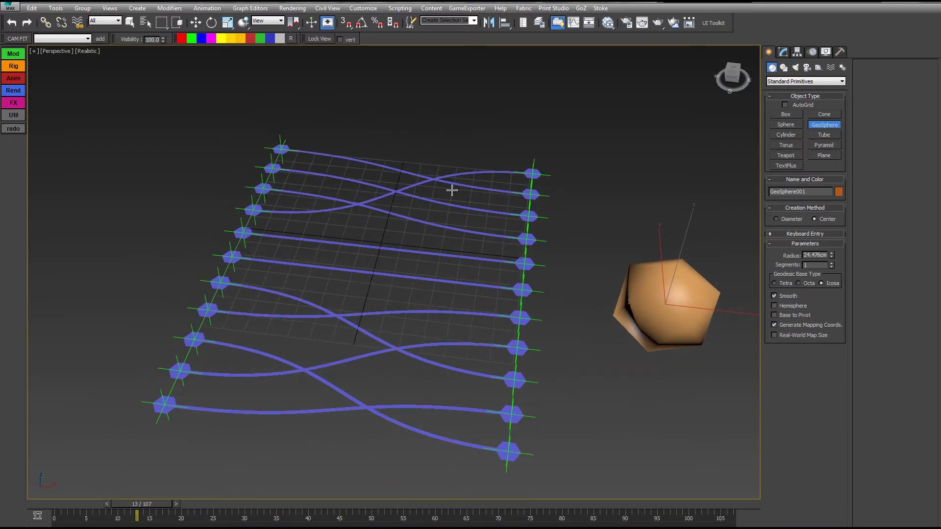
{"action": "key", "text": "w"}
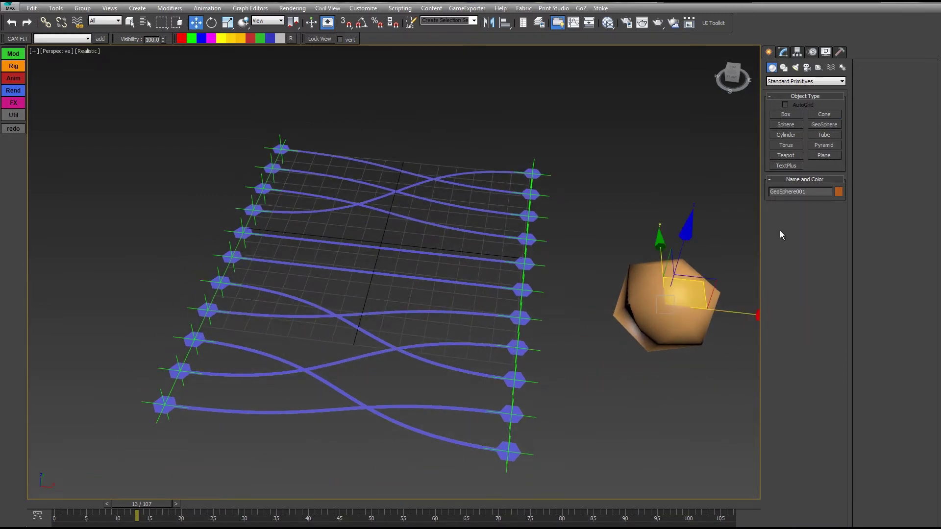
Open the GeoSphere's modify parameters and display edged faces in the perspective viewport
{"action": "left_click", "coordinate": [786, 52]}
{"action": "middle_click_drag", "start_coordinate": [647, 194], "coordinate": [628, 175]}
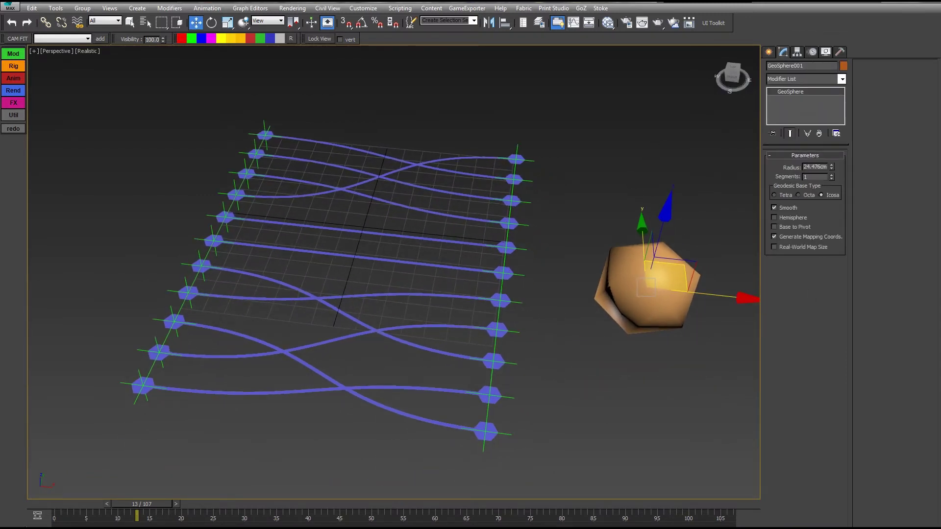
{"action": "key", "text": "F4"}
{"action": "middle_click_drag", "start_coordinate": [483, 294], "coordinate": [453, 281], "text": "alt"}
{"action": "middle_click_drag", "start_coordinate": [553, 331], "coordinate": [624, 287], "text": "alt"}
Assign the GeoSphere as the target mesh of the Connections object
{"action": "left_click", "coordinate": [407, 260]}
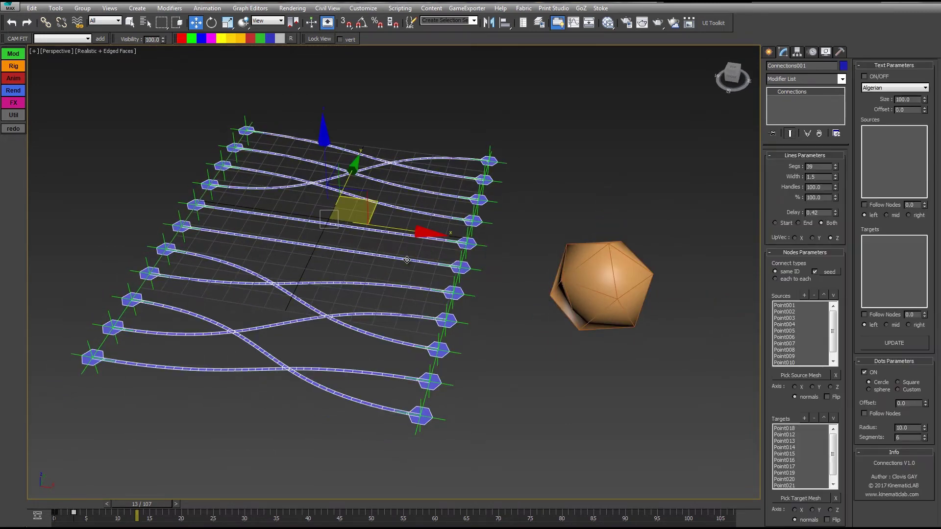
{"action": "left_click", "coordinate": [796, 499]}
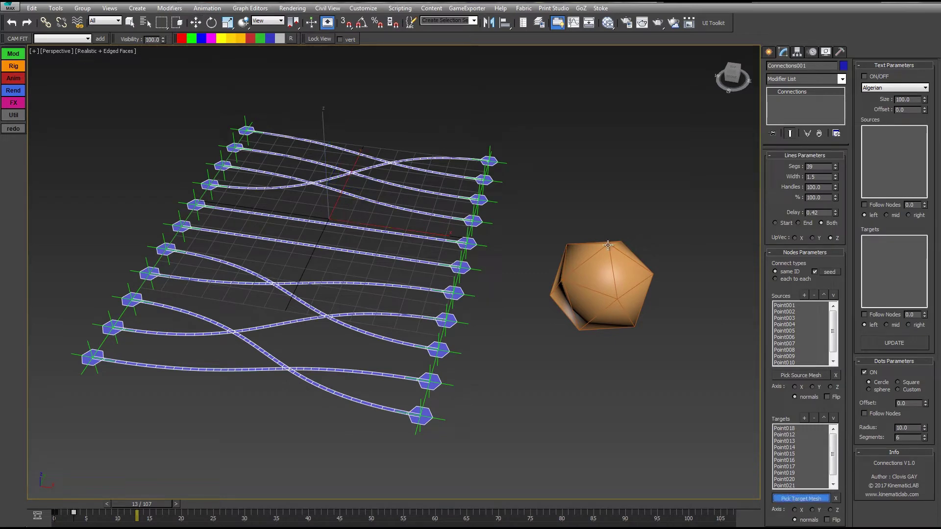
{"action": "left_click", "coordinate": [602, 270]}
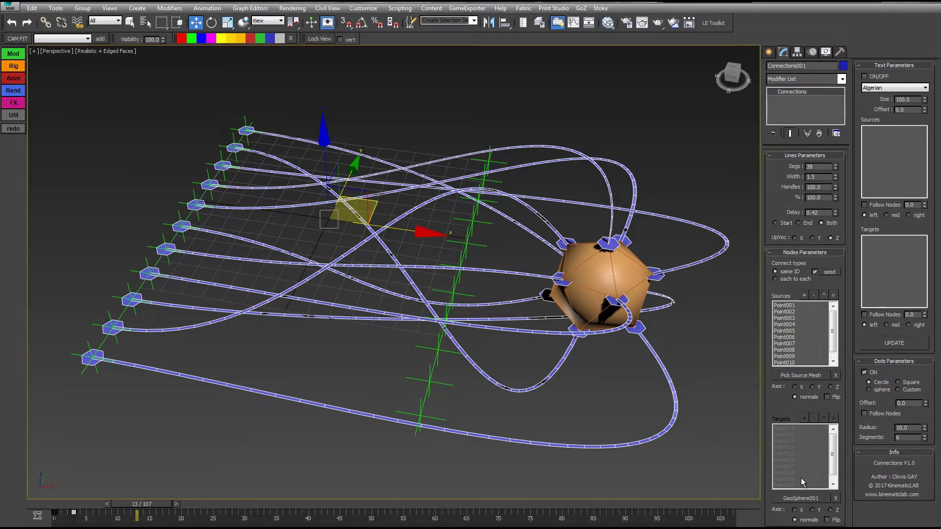
Try moving and scaling the GeoSphere to test whether the connection lines follow it
{"action": "left_click", "coordinate": [618, 275]}
{"action": "left_click_drag", "start_coordinate": [644, 274], "coordinate": [554, 285]}
{"action": "right_click", "coordinate": [553, 284]}
{"action": "middle_click_drag", "start_coordinate": [551, 288], "coordinate": [521, 186], "text": "alt"}
{"action": "key", "text": "e"}
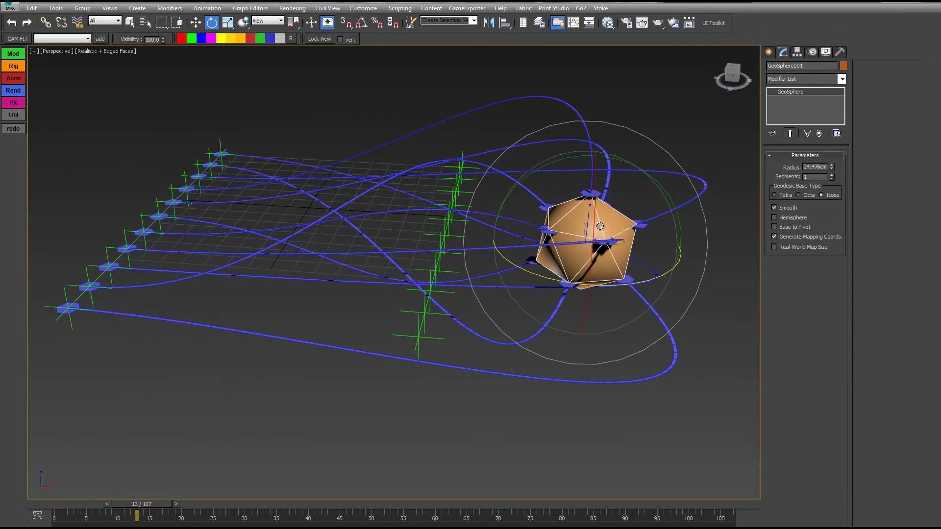
{"action": "key", "text": "r"}
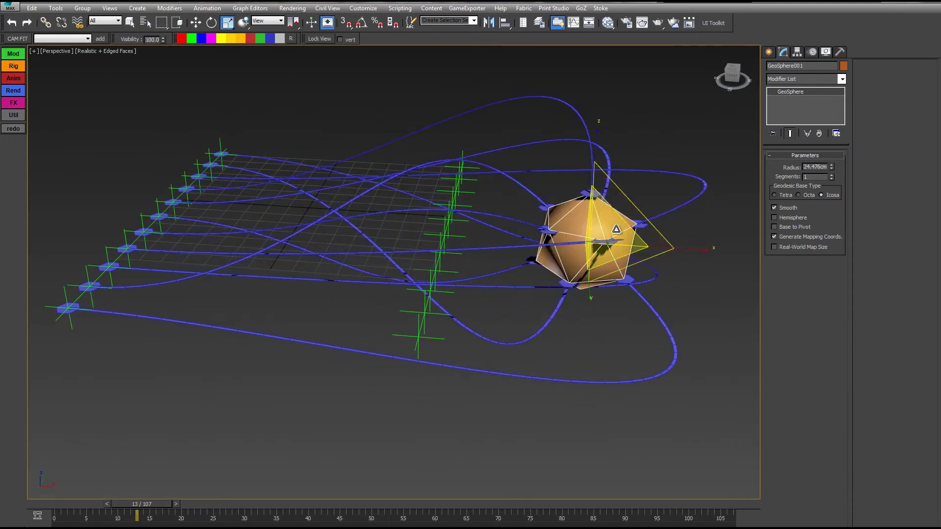
{"action": "left_click_drag", "start_coordinate": [616, 230], "coordinate": [620, 147]}
{"action": "right_click", "coordinate": [620, 147]}
Add a Bend modifier to the GeoSphere
{"action": "left_click", "coordinate": [842, 81]}
{"action": "left_click", "coordinate": [842, 80]}
{"action": "key", "text": "b"}
{"action": "key", "text": "e"}
{"action": "key", "text": "n"}
{"action": "key", "text": "d"}
{"action": "left_click", "coordinate": [842, 82]}
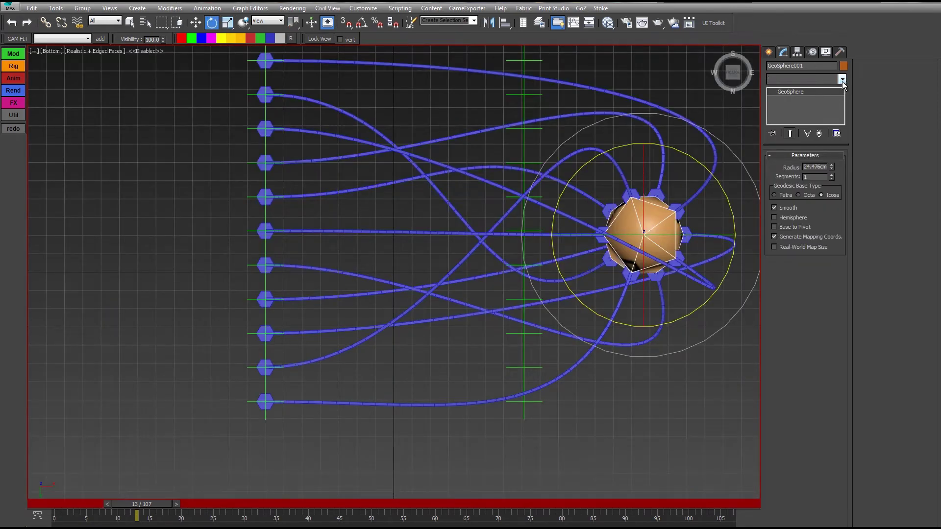
{"action": "left_click", "coordinate": [826, 90]}
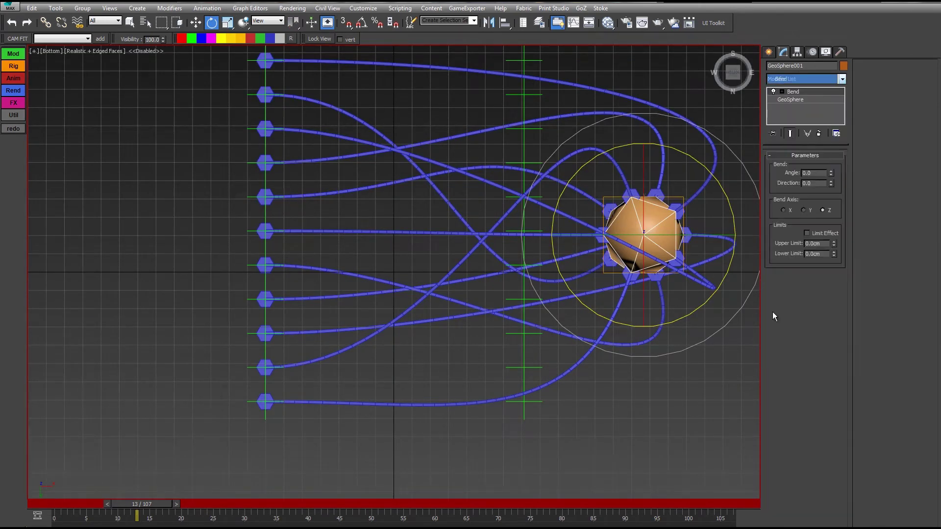
Try out the Bend angle on the GeoSphere in the perspective view and remove the Bend modifier
{"action": "key", "text": "n"}
{"action": "key", "text": "p"}
{"action": "scroll", "coordinate": [568, 330], "scroll_direction": "up", "scroll_amount": 2}
{"action": "middle_click_drag", "start_coordinate": [608, 304], "coordinate": [887, 187], "text": "alt"}
{"action": "left_click_drag", "start_coordinate": [831, 176], "coordinate": [783, 56]}
{"action": "right_click", "coordinate": [783, 56]}
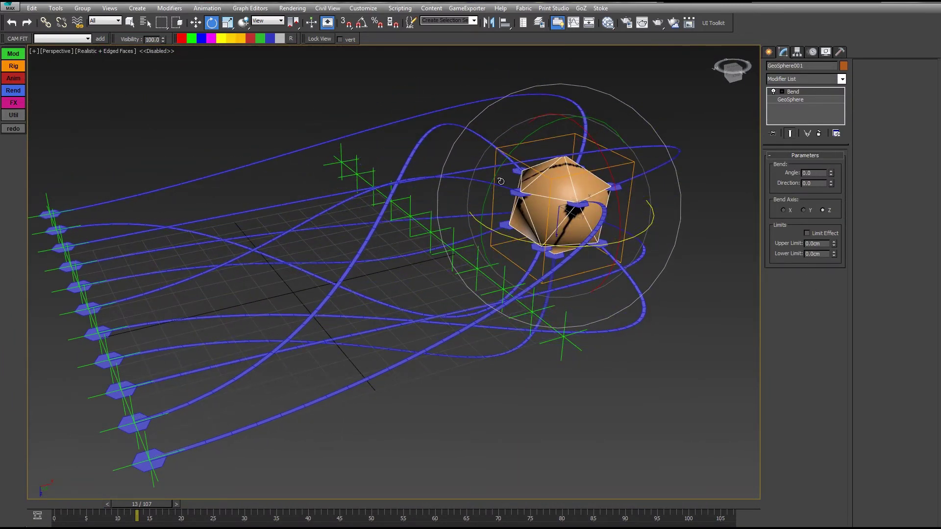
{"action": "left_click", "coordinate": [819, 133]}
{"action": "middle_click_drag", "start_coordinate": [505, 311], "coordinate": [546, 302], "text": "alt"}
Check the Connections source list down to its last entry and set the GeoSphere's Segments to 2
{"action": "left_click", "coordinate": [498, 242]}
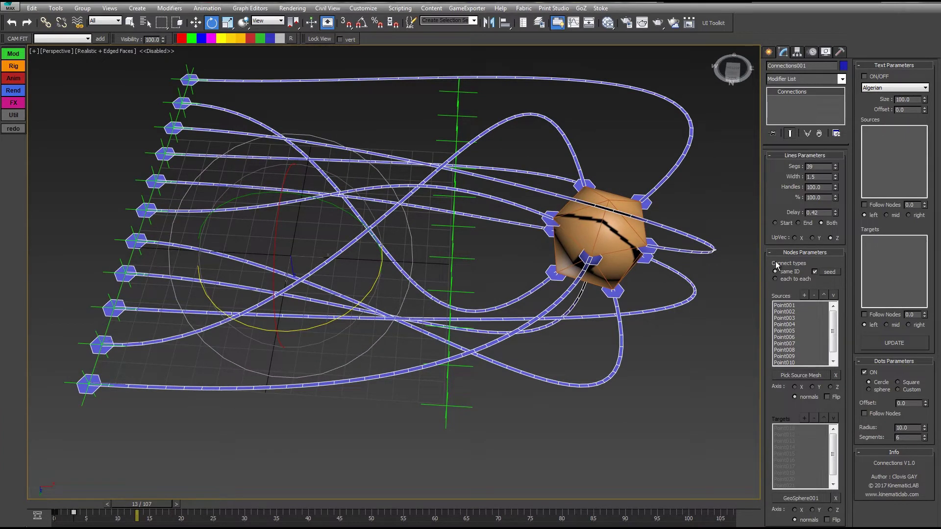
{"action": "left_click_drag", "start_coordinate": [833, 326], "coordinate": [844, 334]}
{"action": "middle_click_drag", "start_coordinate": [616, 250], "coordinate": [628, 195]}
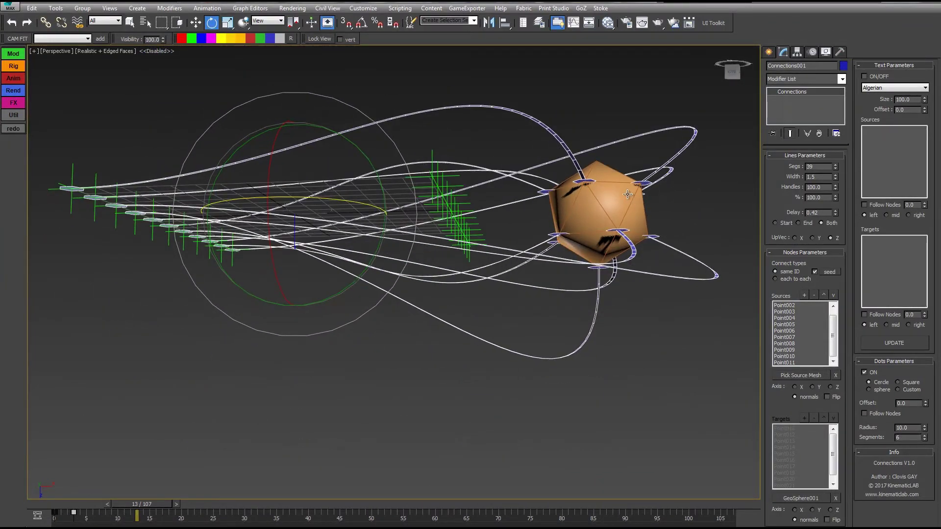
{"action": "left_click", "coordinate": [628, 195]}
{"action": "left_click", "coordinate": [832, 175]}
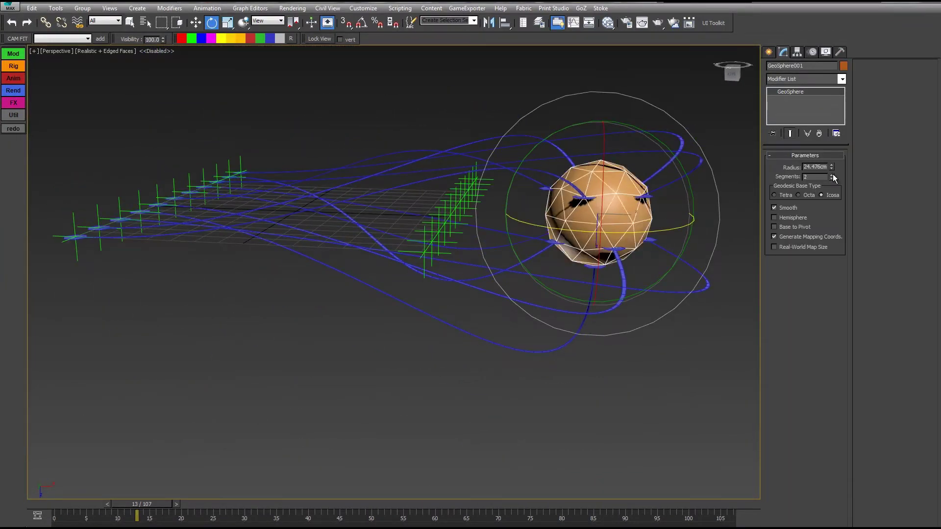
{"action": "middle_click_drag", "start_coordinate": [631, 186], "coordinate": [588, 188], "text": "alt"}
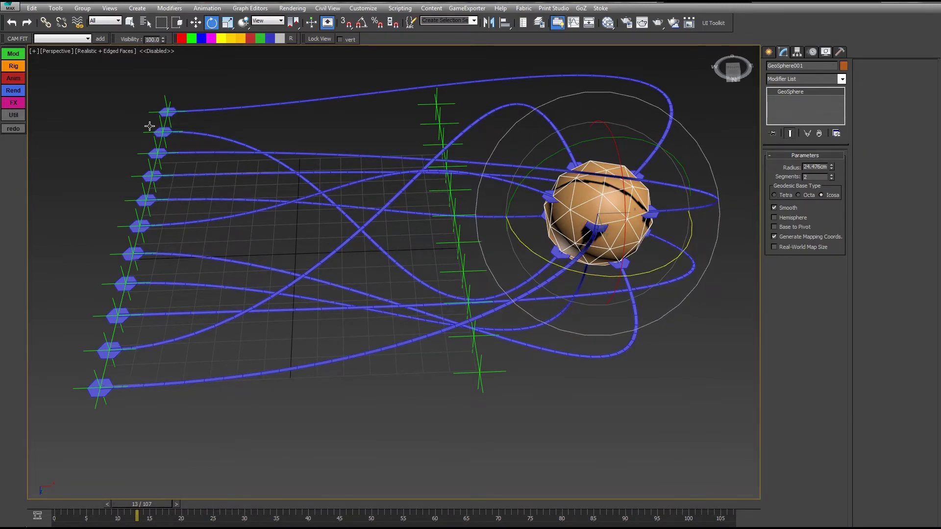
Select the Connections object and examine its source axis options and the lines leaving the source points
{"action": "left_click", "coordinate": [200, 282]}
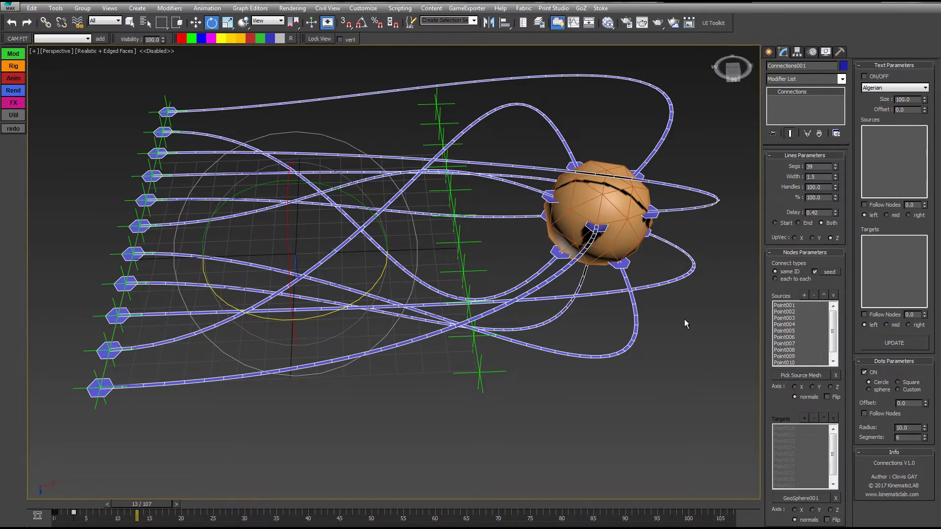
{"action": "middle_click_drag", "start_coordinate": [684, 319], "coordinate": [598, 296], "text": "alt"}
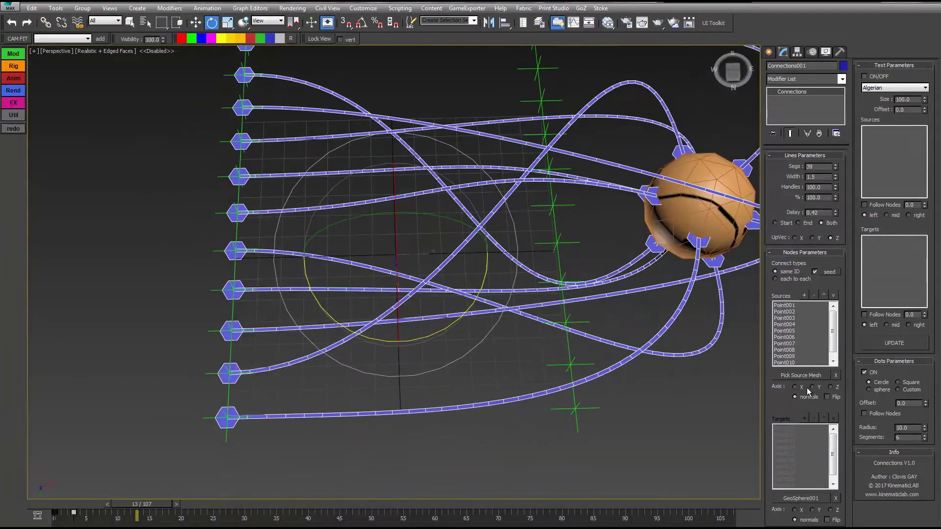
{"action": "middle_click_drag", "start_coordinate": [546, 205], "coordinate": [537, 266], "text": "alt"}
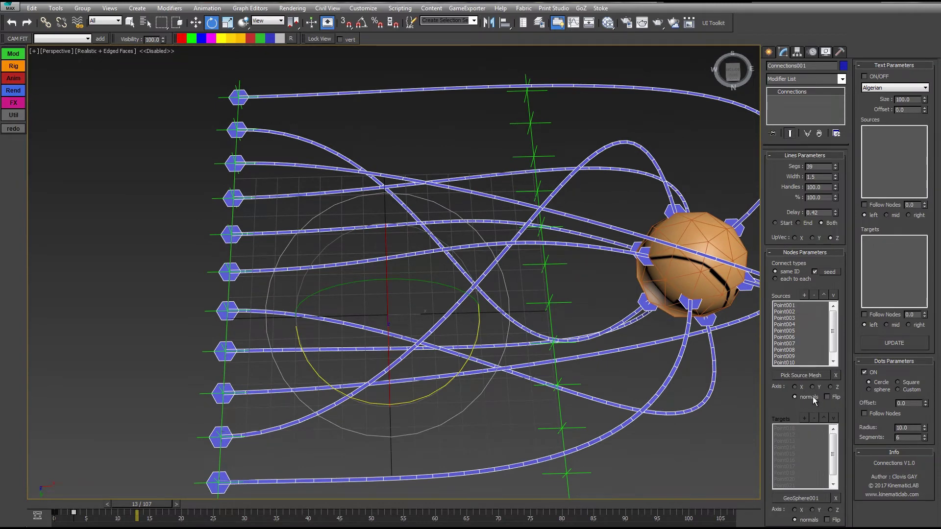
{"action": "middle_click_drag", "start_coordinate": [252, 88], "coordinate": [283, 154]}
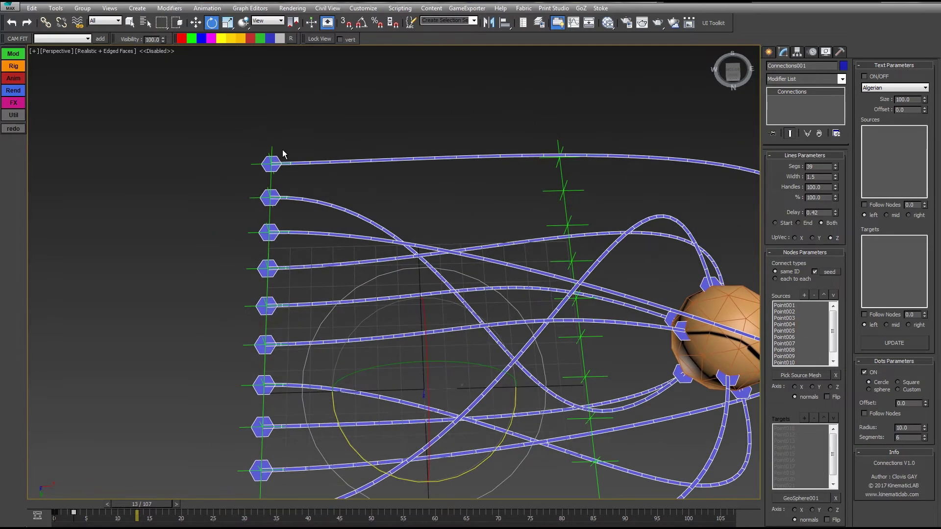
Select the source Point helper at the far end of the row and examine its axes against the line leaving it
{"action": "left_click", "coordinate": [271, 150]}
{"action": "middle_click_drag", "start_coordinate": [347, 207], "coordinate": [297, 190], "text": "alt"}
{"action": "key", "text": "w"}
{"action": "middle_click_drag", "start_coordinate": [337, 436], "coordinate": [331, 135]}
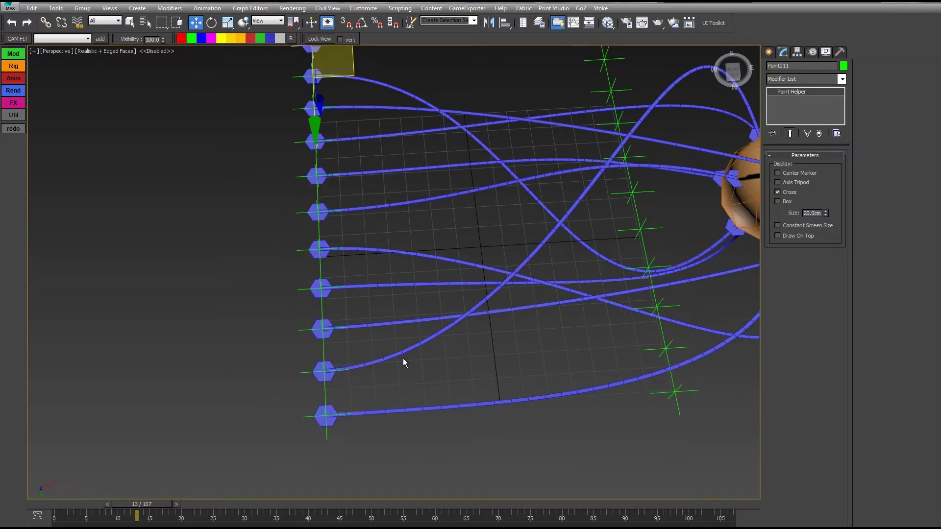
{"action": "left_click", "coordinate": [461, 185]}
{"action": "middle_click_drag", "start_coordinate": [472, 189], "coordinate": [465, 278]}
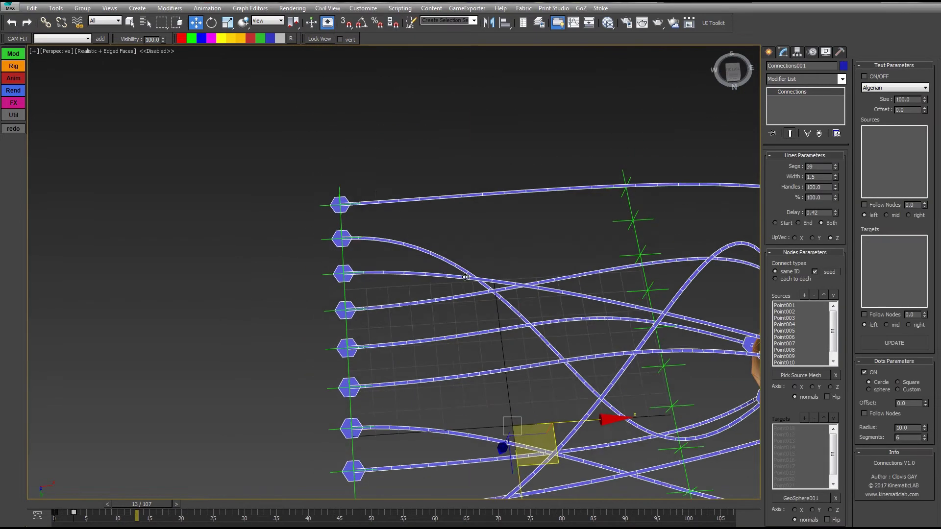
{"action": "left_click", "coordinate": [333, 197]}
{"action": "middle_click_drag", "start_coordinate": [334, 196], "coordinate": [442, 220], "text": "alt"}
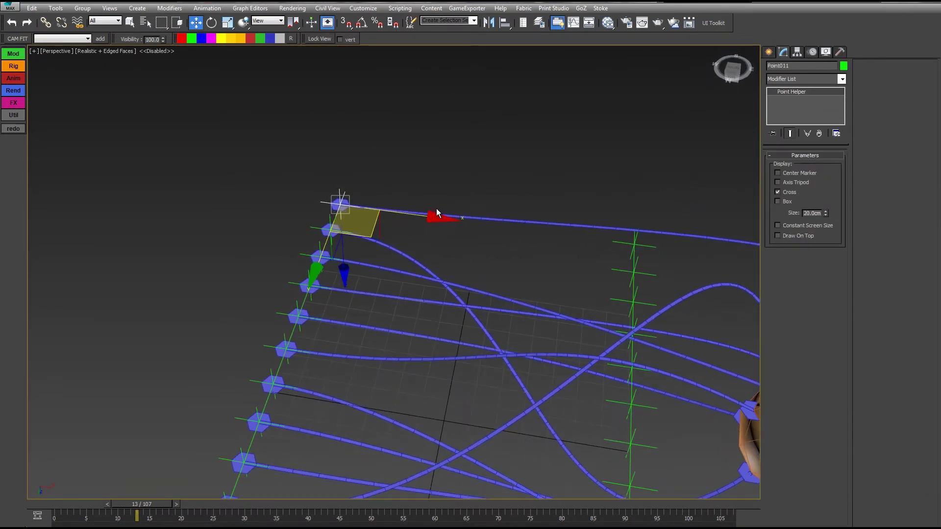
Try out rotating the source Point helpers individually, cancelling the rotations
{"action": "key", "text": "e"}
{"action": "left_click_drag", "start_coordinate": [383, 260], "coordinate": [418, 200]}
{"action": "right_click", "coordinate": [417, 200]}
{"action": "left_click_drag", "start_coordinate": [351, 103], "coordinate": [376, 360]}
{"action": "right_click", "coordinate": [339, 241]}
{"action": "left_click", "coordinate": [312, 298]}
{"action": "right_click", "coordinate": [376, 361]}
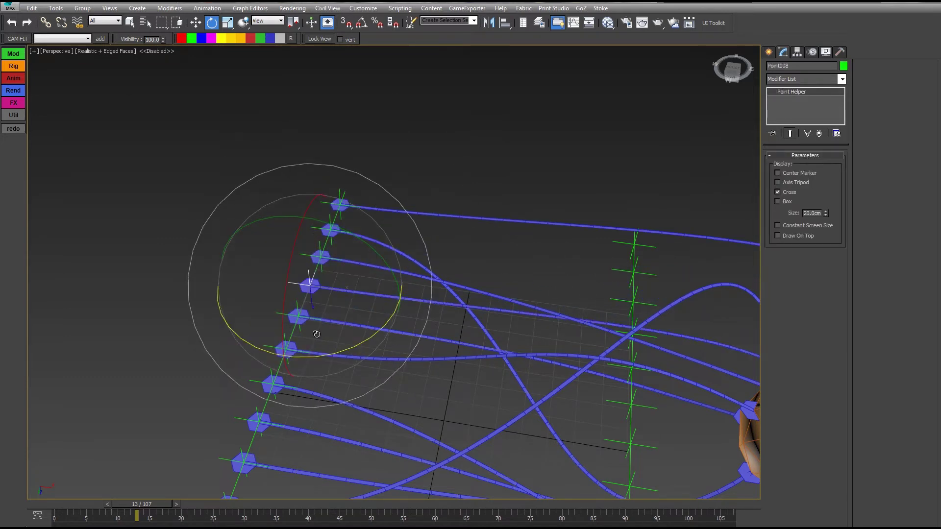
{"action": "left_click", "coordinate": [298, 317]}
Set the Connections source axis to X and try out rotating the two source Point helpers at the row's far end
{"action": "left_click_drag", "start_coordinate": [533, 148], "coordinate": [506, 300]}
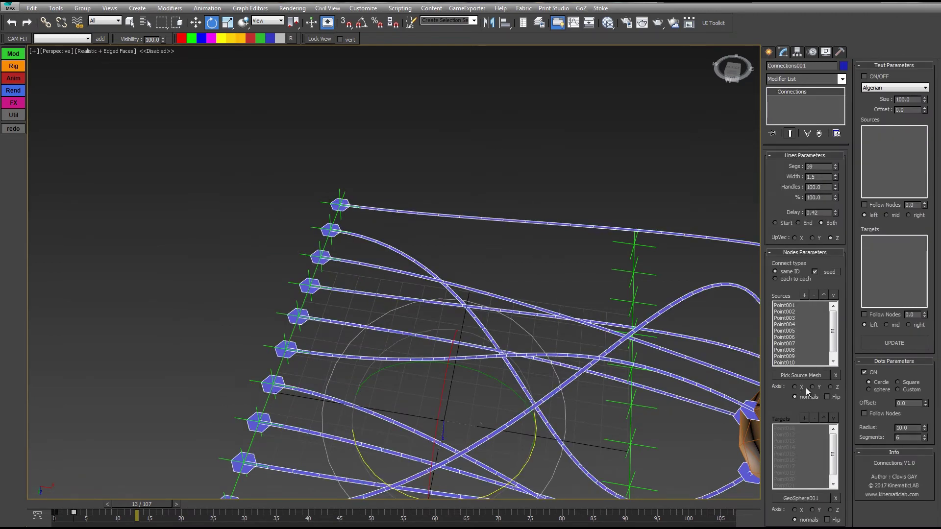
{"action": "middle_click_drag", "start_coordinate": [322, 232], "coordinate": [336, 215]}
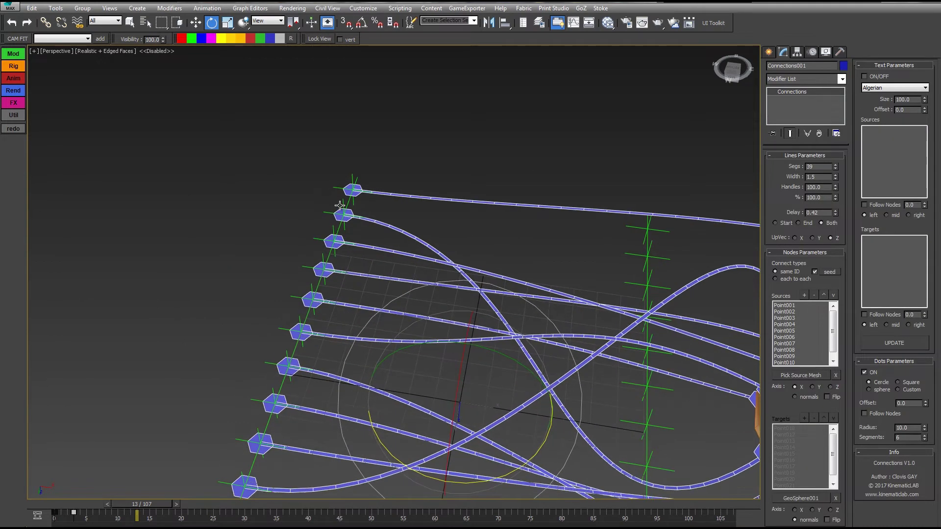
{"action": "left_click", "coordinate": [351, 175]}
{"action": "mouse_move", "coordinate": [412, 199]}
{"action": "left_mouse_down"}
{"action": "mouse_move", "coordinate": [404, 121]}
{"action": "mouse_move", "coordinate": [346, 287]}
{"action": "mouse_move", "coordinate": [404, 181]}
{"action": "mouse_move", "coordinate": [416, 199]}
{"action": "mouse_move", "coordinate": [314, 173]}
{"action": "left_mouse_up"}
{"action": "right_click", "coordinate": [313, 172]}
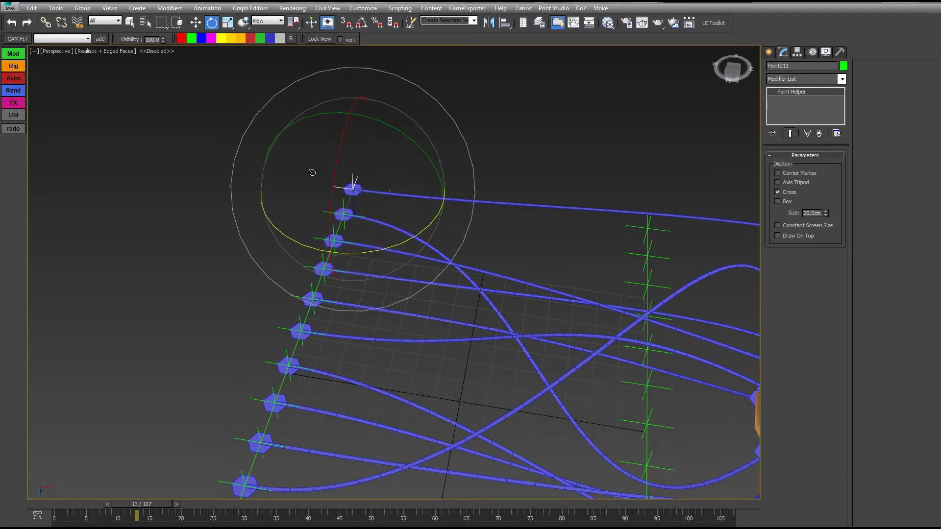
{"action": "left_click", "coordinate": [343, 199]}
{"action": "left_click_drag", "start_coordinate": [387, 220], "coordinate": [441, 272]}
{"action": "right_click", "coordinate": [441, 272]}
Try the Y and Z source axes on the Connections object and compare the resulting line directions
{"action": "left_click_drag", "start_coordinate": [544, 182], "coordinate": [526, 229]}
{"action": "left_click", "coordinate": [812, 388]}
{"action": "middle_click_drag", "start_coordinate": [423, 336], "coordinate": [408, 126]}
{"action": "scroll", "coordinate": [445, 170], "scroll_direction": "down", "scroll_amount": 3}
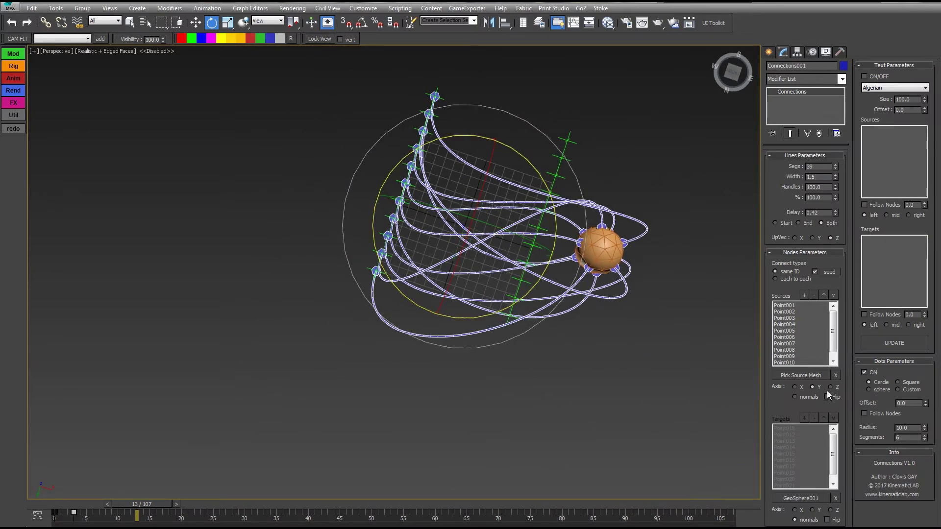
{"action": "middle_click_drag", "start_coordinate": [477, 286], "coordinate": [459, 188], "text": "alt"}
{"action": "middle_click_drag", "start_coordinate": [544, 302], "coordinate": [550, 343]}
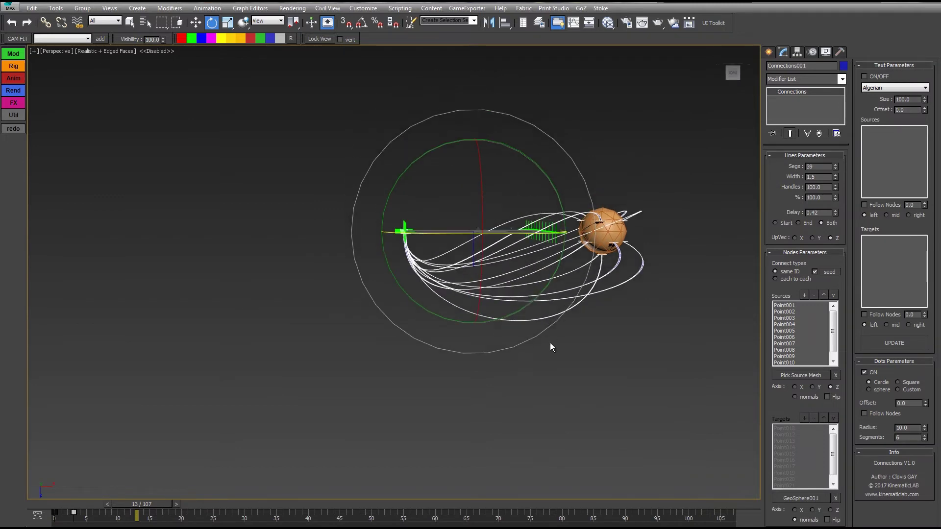
{"action": "scroll", "coordinate": [550, 342], "scroll_direction": "up", "scroll_amount": 3}
{"action": "middle_click_drag", "start_coordinate": [409, 225], "coordinate": [445, 290], "text": "alt"}
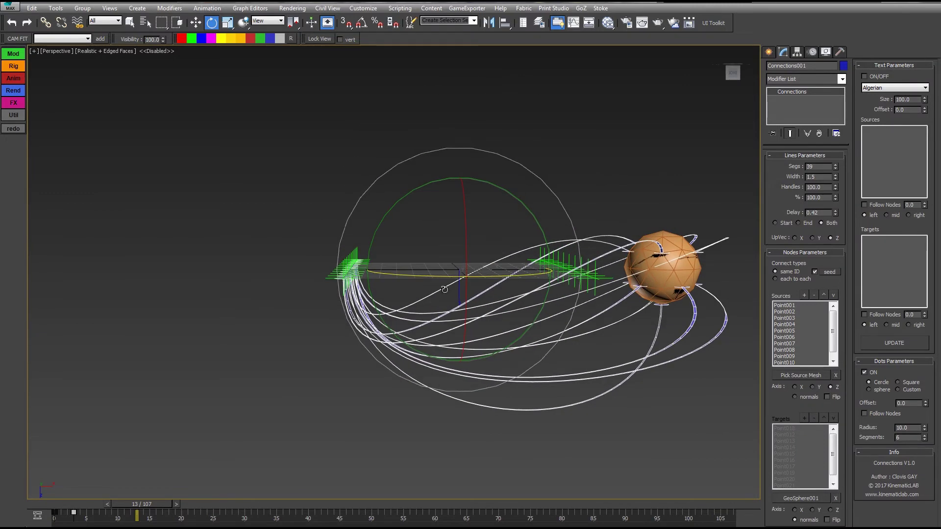
Flip the source direction, switch the source axis to Y and compare it with and without Flip
{"action": "left_click", "coordinate": [828, 397]}
{"action": "left_click", "coordinate": [812, 386]}
{"action": "middle_click_drag", "start_coordinate": [432, 313], "coordinate": [451, 346], "text": "alt"}
{"action": "left_click", "coordinate": [828, 398]}
{"action": "left_click", "coordinate": [827, 397]}
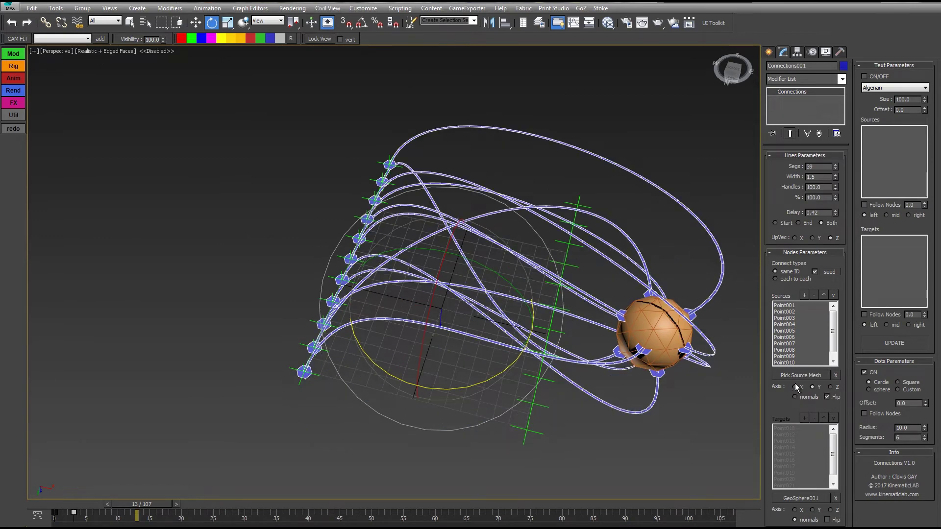
Try the X source axis and the normals option with and without Flip, ending on unflipped normals
{"action": "left_click", "coordinate": [795, 387]}
{"action": "left_click", "coordinate": [828, 397]}
{"action": "left_click", "coordinate": [827, 397]}
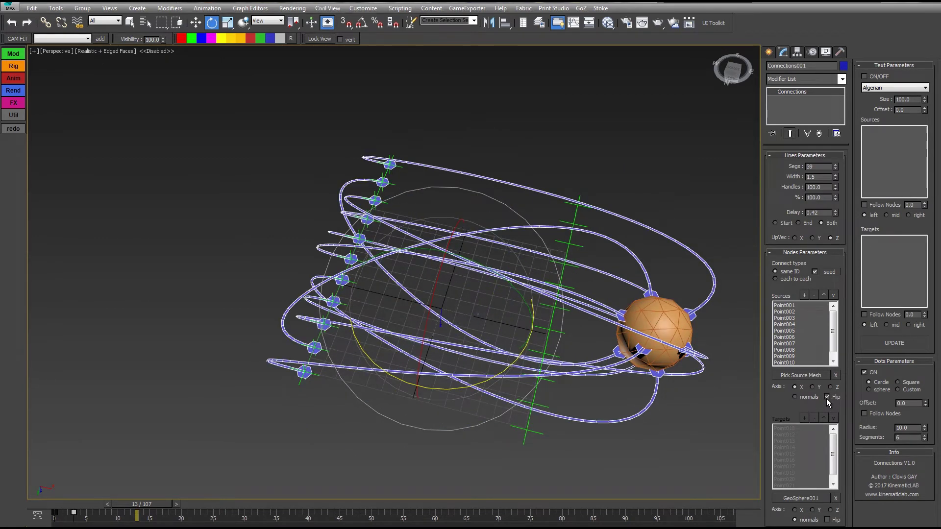
{"action": "left_click", "coordinate": [827, 397]}
{"action": "middle_click_drag", "start_coordinate": [509, 379], "coordinate": [584, 351], "text": "alt"}
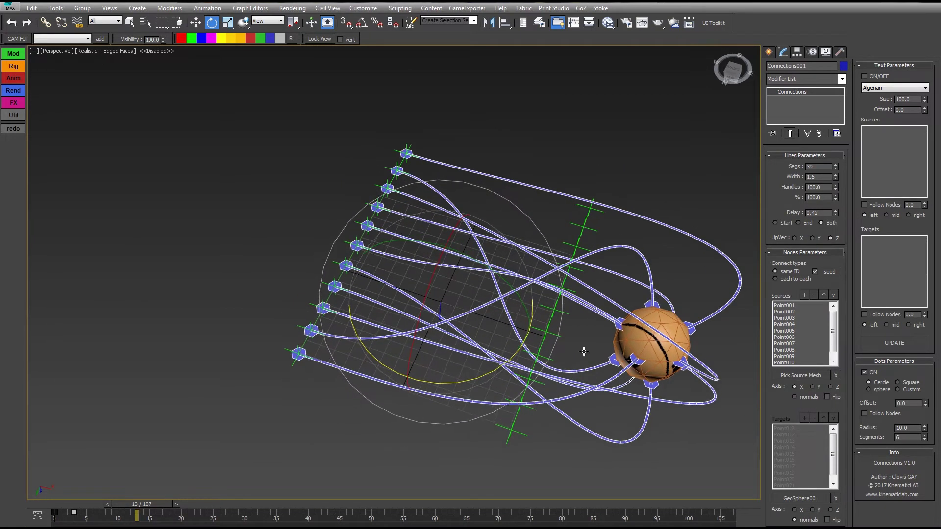
{"action": "left_click", "coordinate": [827, 396]}
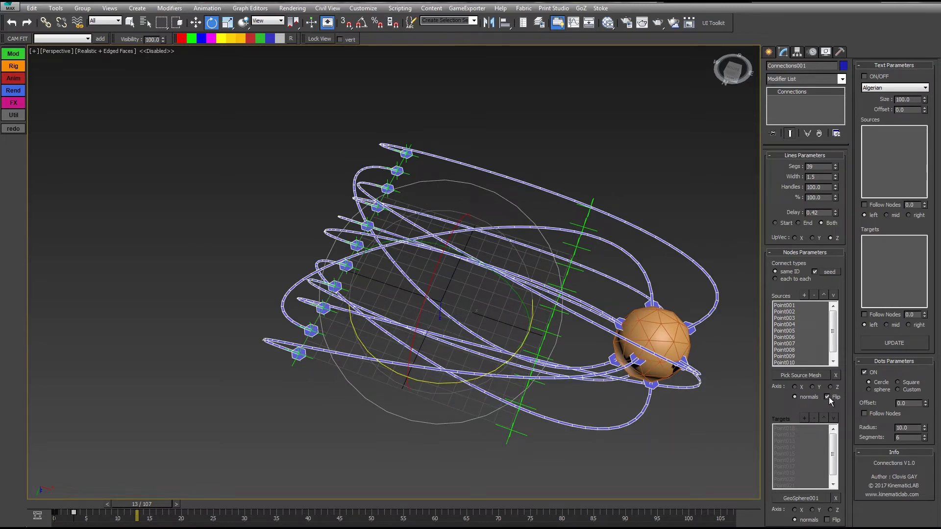
{"action": "left_click", "coordinate": [828, 397]}
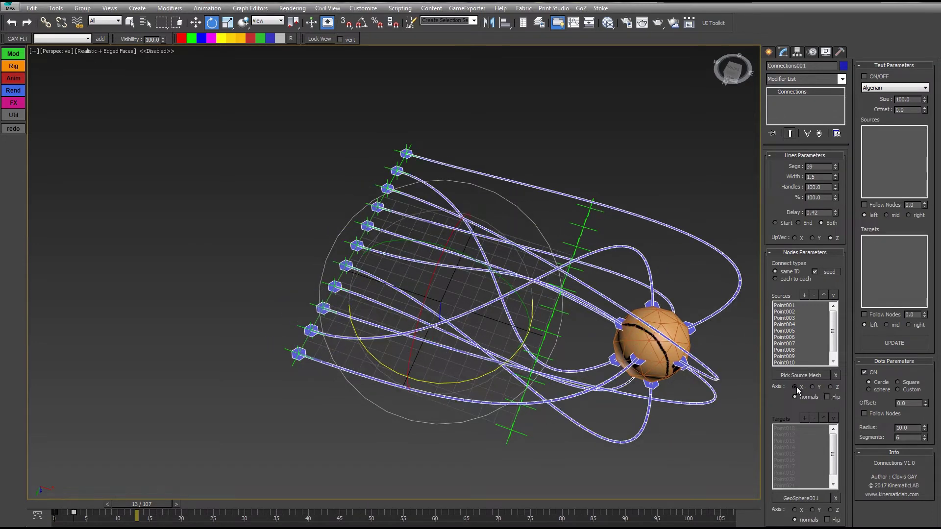
Rotate the target GeoSphere freely to test how the connected lines follow it, and reselect the Connections object
{"action": "middle_click_drag", "start_coordinate": [600, 355], "coordinate": [481, 340], "text": "alt"}
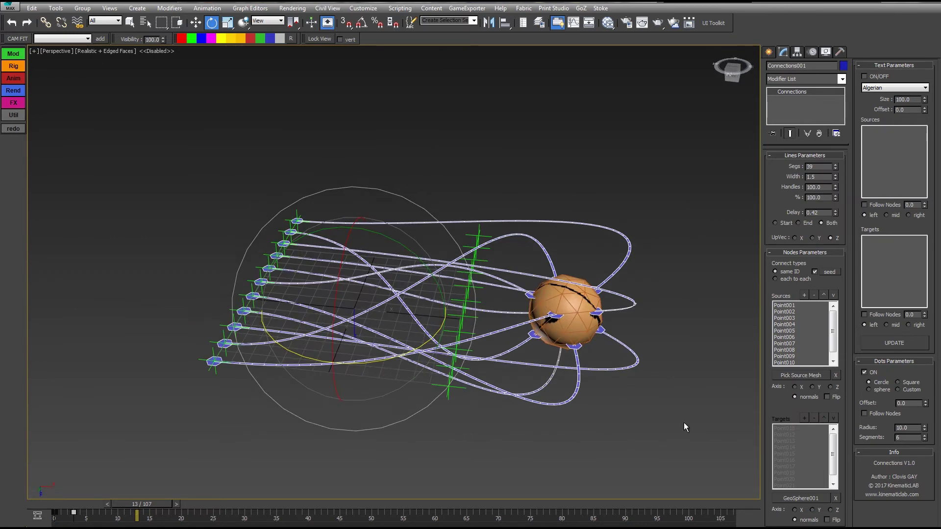
{"action": "scroll", "coordinate": [637, 372], "scroll_direction": "up", "scroll_amount": 3}
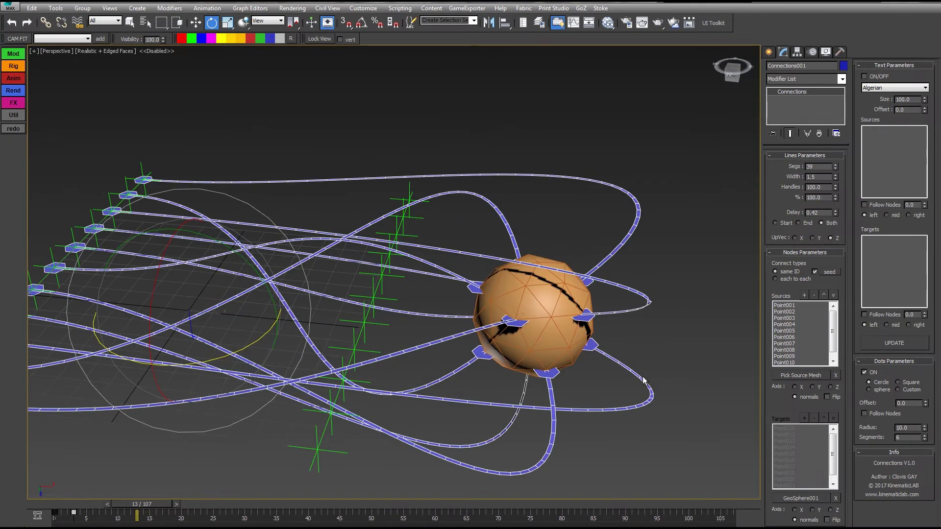
{"action": "middle_click_drag", "start_coordinate": [537, 348], "coordinate": [528, 332], "text": "alt"}
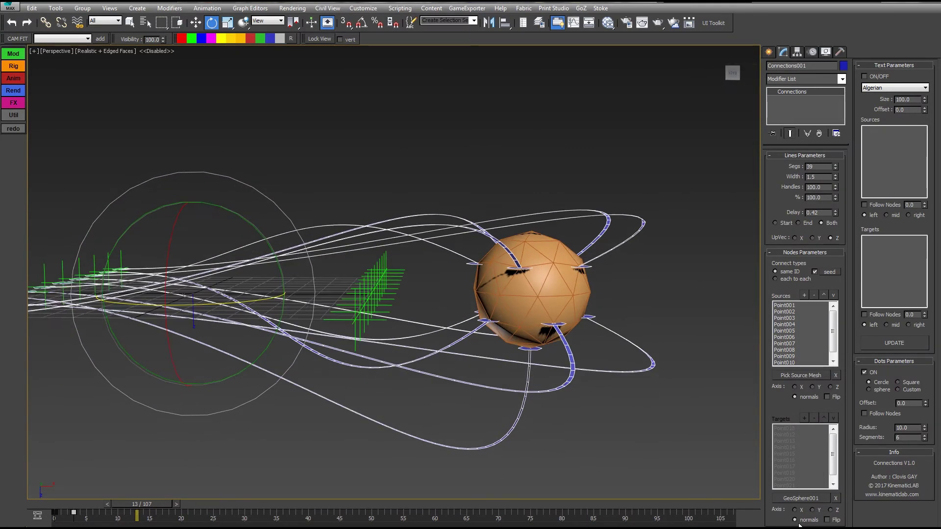
{"action": "middle_click_drag", "start_coordinate": [516, 289], "coordinate": [500, 312], "text": "alt"}
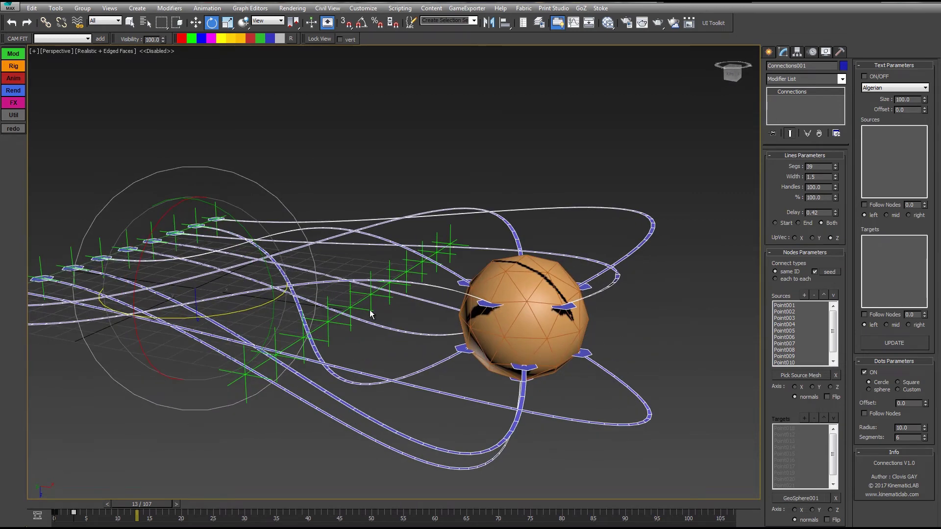
{"action": "left_click", "coordinate": [498, 273]}
{"action": "left_click_drag", "start_coordinate": [559, 282], "coordinate": [501, 273]}
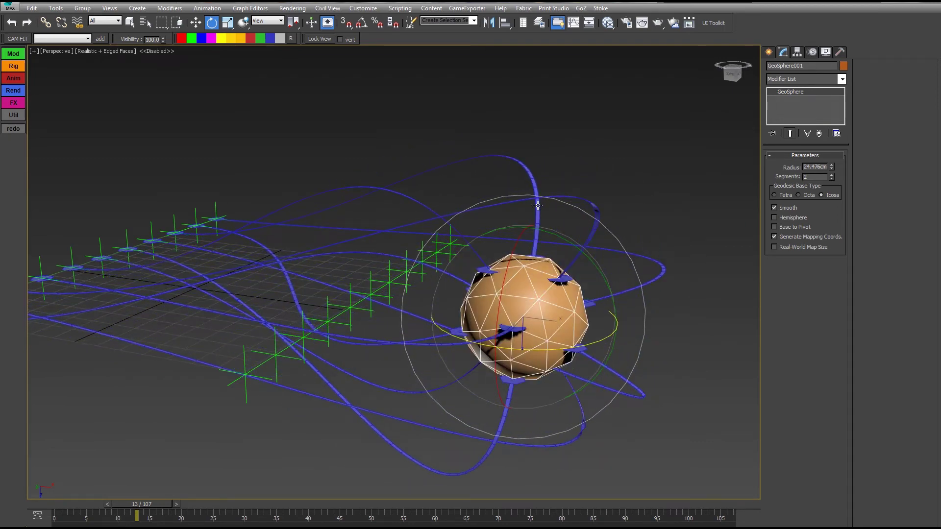
{"action": "left_click", "coordinate": [473, 230]}
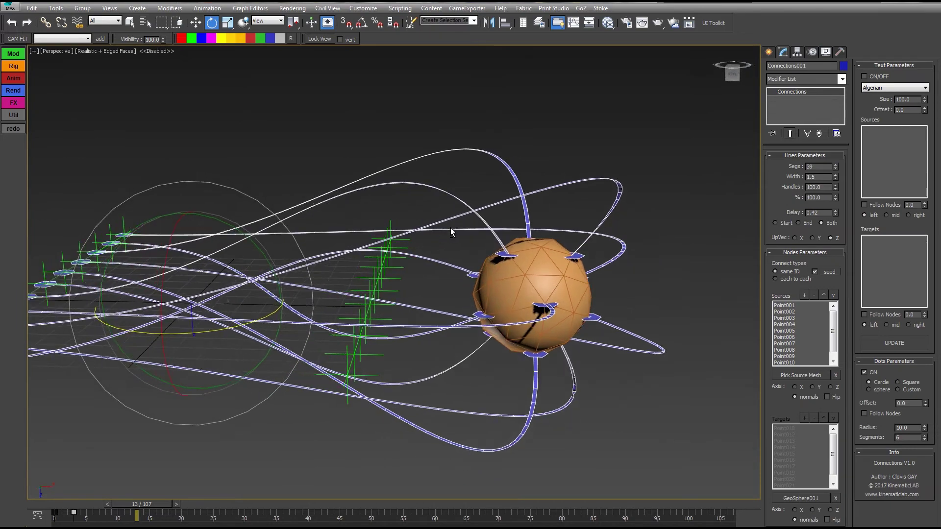
Try the X, Y and Z target axes on the Connections object and turn on Flip for the targets
{"action": "middle_click_drag", "start_coordinate": [451, 229], "coordinate": [406, 287], "text": "alt"}
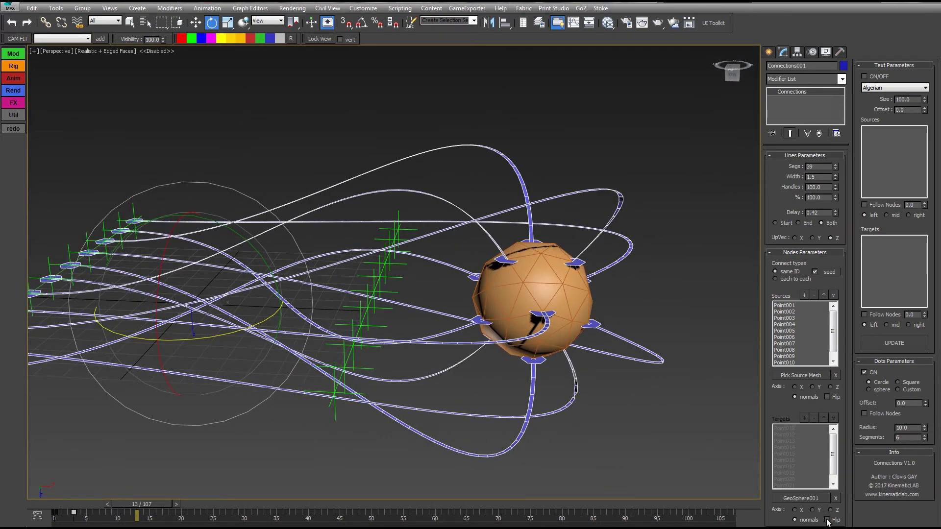
{"action": "left_click", "coordinate": [795, 510]}
{"action": "middle_click_drag", "start_coordinate": [603, 402], "coordinate": [617, 424], "text": "alt"}
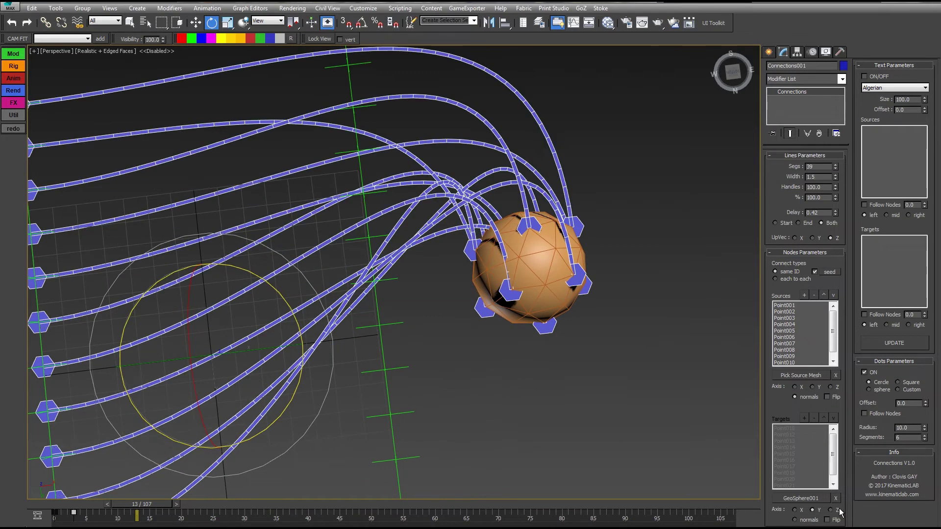
{"action": "left_click", "coordinate": [836, 511]}
{"action": "left_click", "coordinate": [830, 521]}
Try the flipped Y and X target axes, set the target axis back to normals and examine the lines entering the GeoSphere
{"action": "left_click", "coordinate": [814, 512]}
{"action": "left_click", "coordinate": [795, 510]}
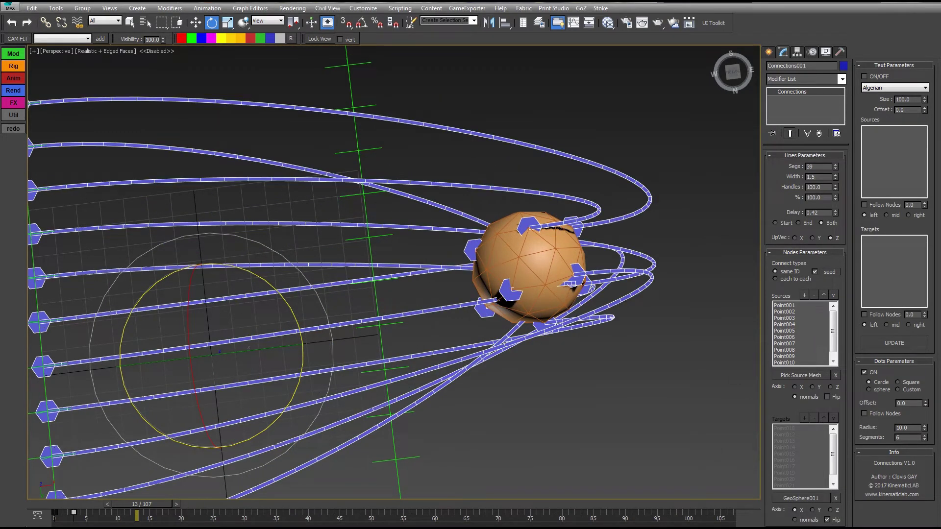
{"action": "left_click", "coordinate": [795, 522]}
{"action": "middle_click_drag", "start_coordinate": [609, 188], "coordinate": [595, 205]}
{"action": "scroll", "coordinate": [688, 199], "scroll_direction": "down", "scroll_amount": 4}
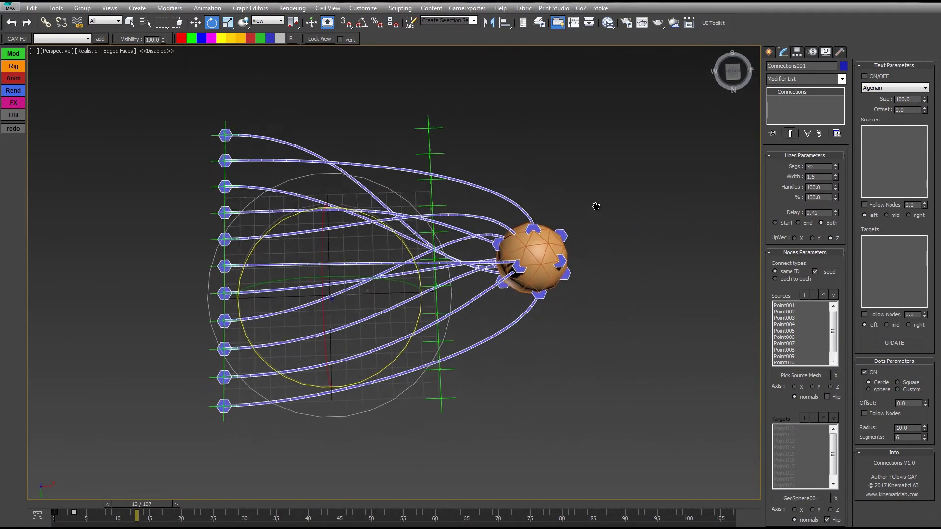
{"action": "scroll", "coordinate": [560, 276], "scroll_direction": "up", "scroll_amount": 5}
{"action": "scroll", "coordinate": [561, 276], "scroll_direction": "down", "scroll_amount": 3}
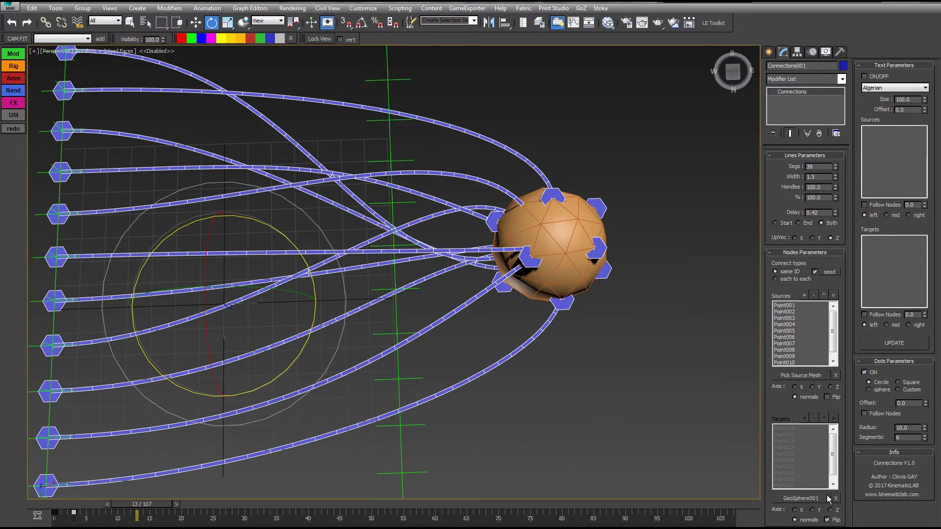
Remove the GeoSphere as target mesh so the lines use the target Point helpers, and turn off Flip for the targets
{"action": "left_click", "coordinate": [836, 498]}
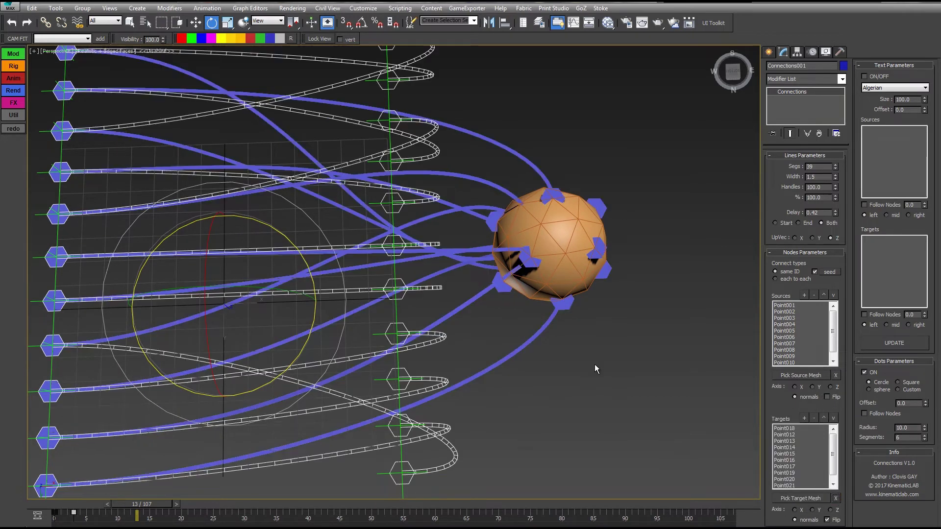
{"action": "middle_click_drag", "start_coordinate": [520, 295], "coordinate": [553, 362]}
{"action": "scroll", "coordinate": [554, 363], "scroll_direction": "down", "scroll_amount": 3}
{"action": "middle_click_drag", "start_coordinate": [512, 246], "coordinate": [556, 192]}
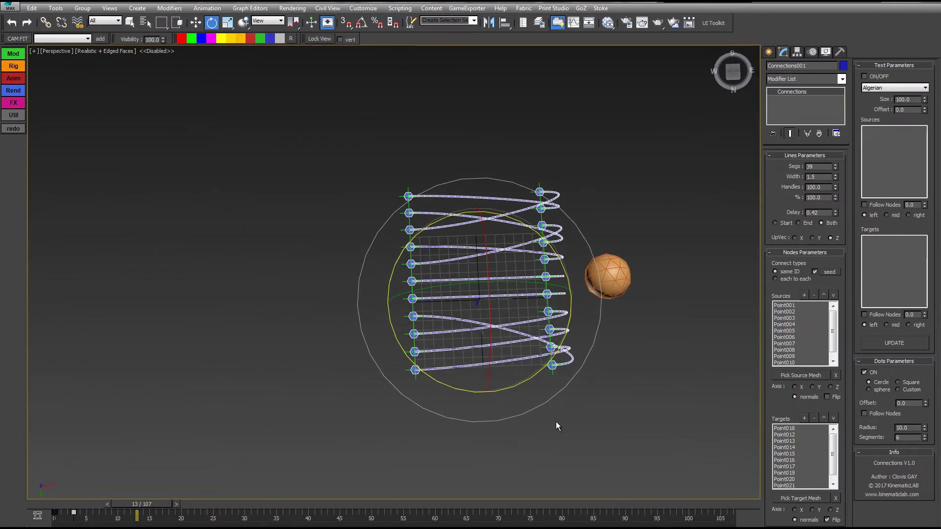
{"action": "left_click", "coordinate": [828, 521]}
{"action": "middle_click_drag", "start_coordinate": [623, 227], "coordinate": [621, 246]}
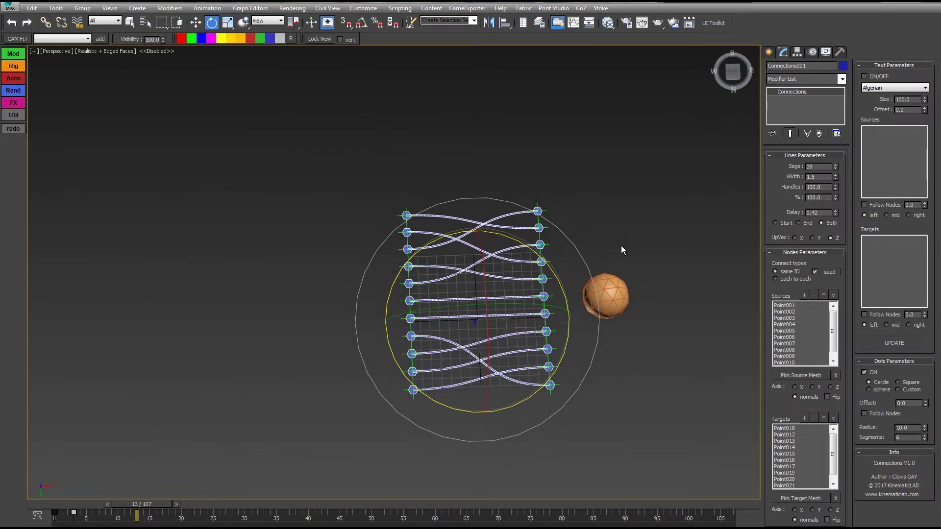
{"action": "scroll", "coordinate": [622, 246], "scroll_direction": "up", "scroll_amount": 3}
{"action": "middle_click_drag", "start_coordinate": [572, 264], "coordinate": [562, 200]}
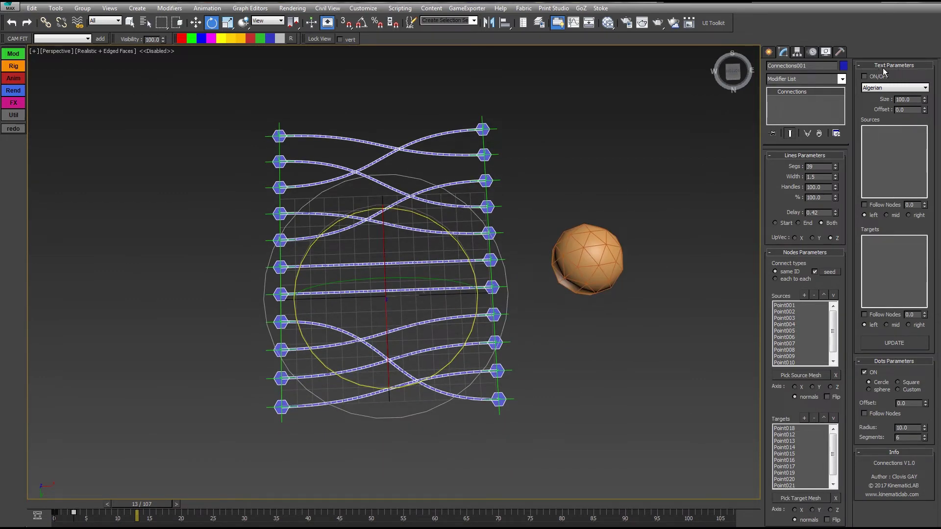
{"action": "middle_click_drag", "start_coordinate": [447, 169], "coordinate": [469, 168]}
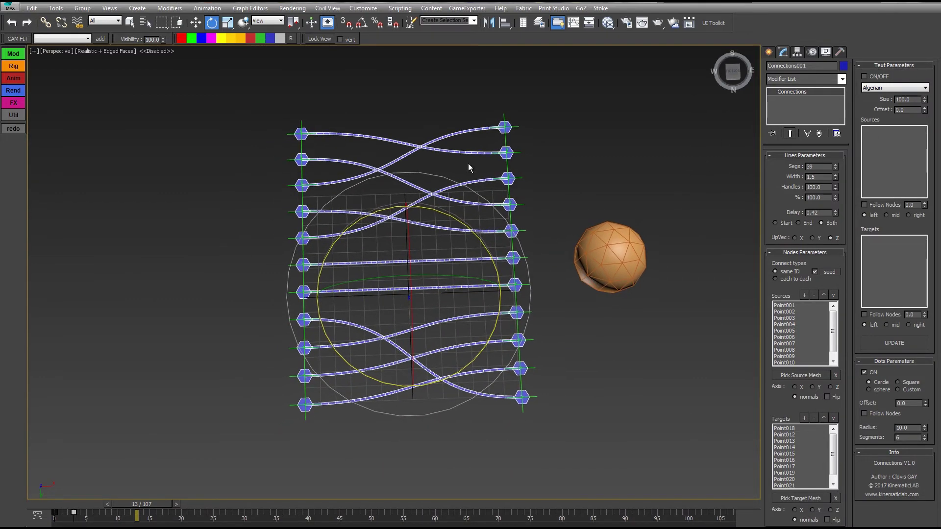
Turn on the connection text in the Arial font and enter A to G as source labels, one per line
{"action": "left_click", "coordinate": [864, 76]}
{"action": "middle_click_drag", "start_coordinate": [602, 163], "coordinate": [607, 146]}
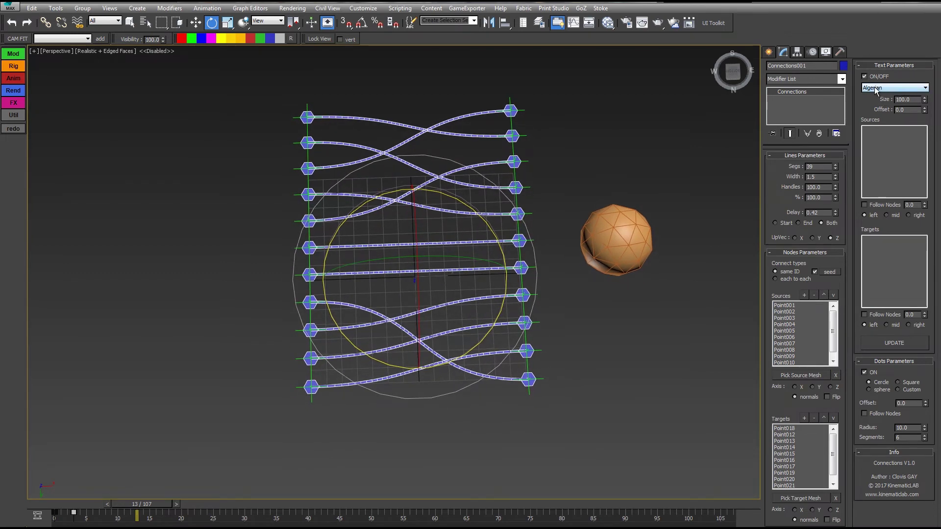
{"action": "left_click", "coordinate": [875, 88]}
{"action": "mouse_move", "coordinate": [926, 109]}
{"action": "left_mouse_down"}
{"action": "mouse_move", "coordinate": [927, 145]}
{"action": "mouse_move", "coordinate": [924, 104]}
{"action": "left_mouse_up"}
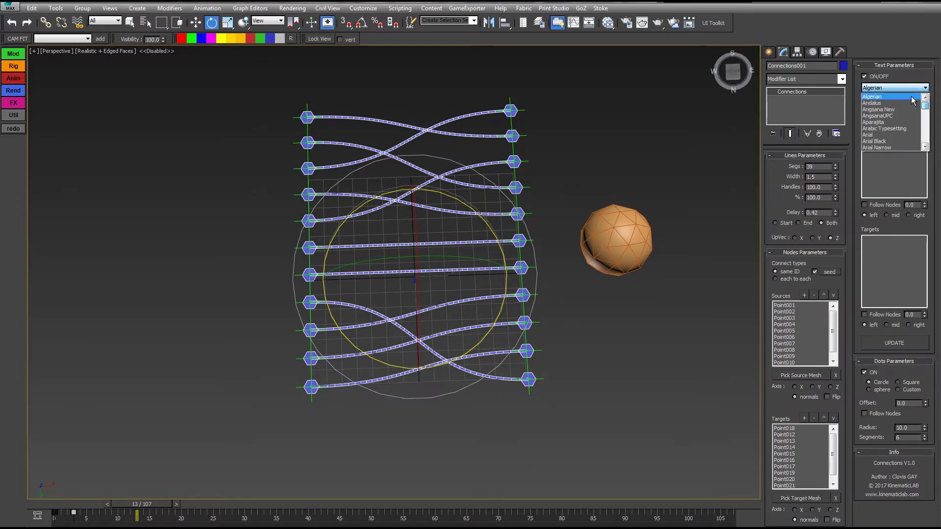
{"action": "left_click", "coordinate": [875, 135]}
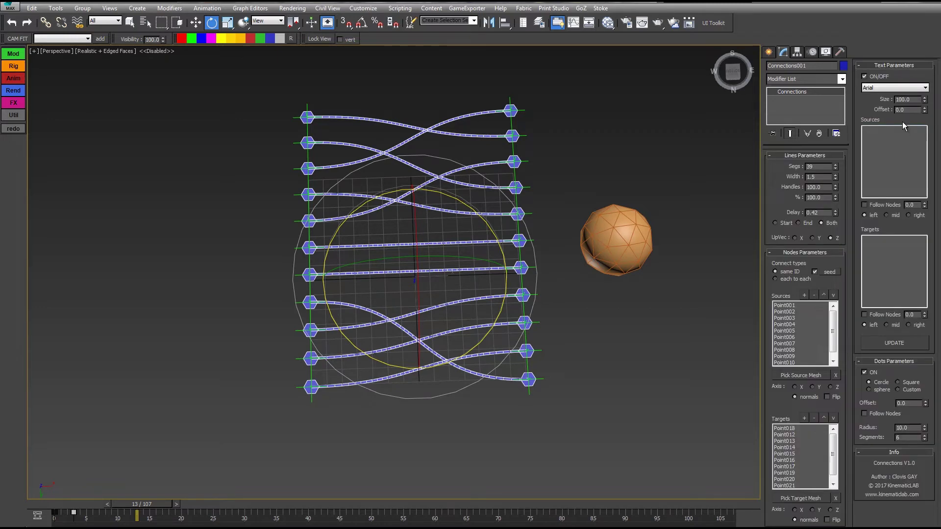
{"action": "middle_click_drag", "start_coordinate": [470, 156], "coordinate": [492, 181]}
{"action": "middle_click_drag", "start_coordinate": [583, 157], "coordinate": [587, 158], "text": "alt"}
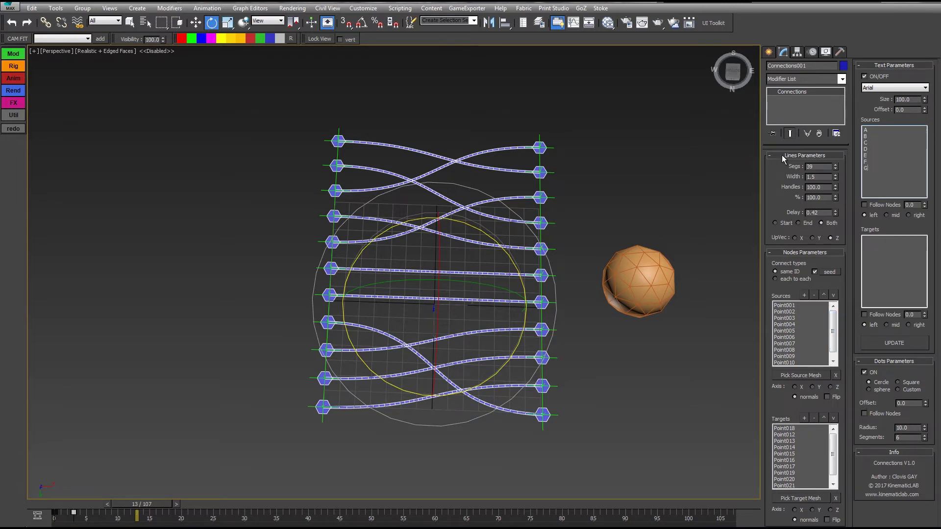
Generate the source labels on the Connections object and set the text size to 16.0 and the offset to -26.2
{"action": "left_click", "coordinate": [892, 343]}
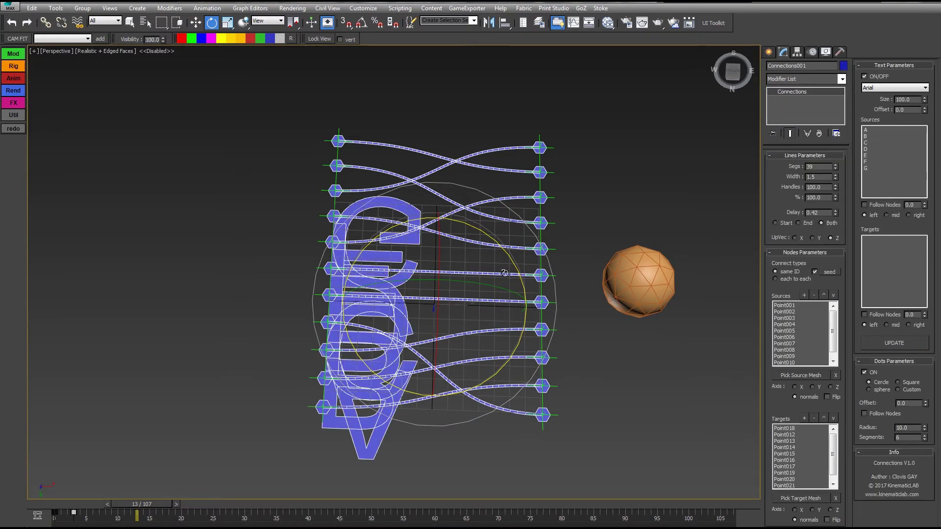
{"action": "middle_click_drag", "start_coordinate": [479, 269], "coordinate": [362, 336]}
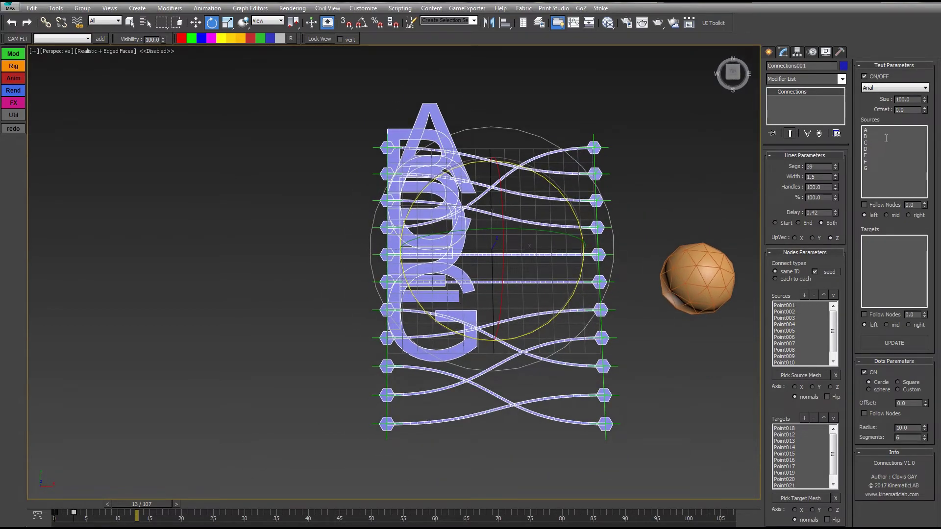
{"action": "left_click_drag", "start_coordinate": [927, 100], "coordinate": [714, 469]}
{"action": "left_click_drag", "start_coordinate": [926, 113], "coordinate": [924, 135]}
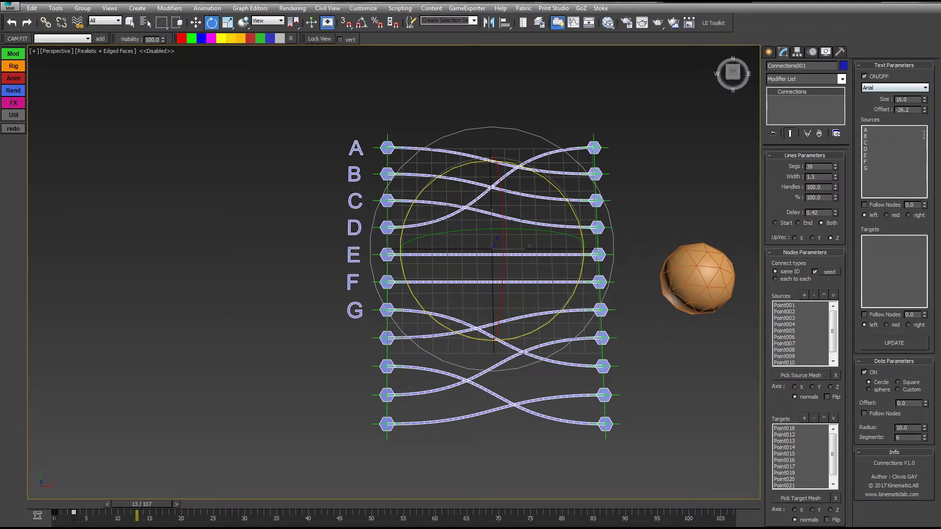
Extend the source labels from G to Gkujhfgc, add sdfgv, 873, dfsvg, A and dfg56830ç_è-é" on separate lines, and update the text
{"action": "left_click", "coordinate": [880, 197]}
{"action": "type", "text": "kujhfgc"}
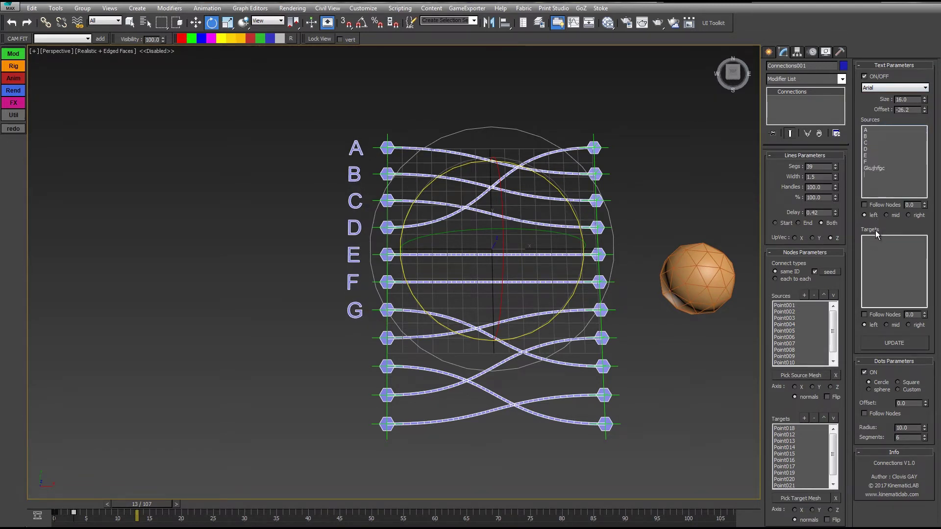
{"action": "type", "text": " sdfgv 873"}
{"action": "key", "text": "Return"}
{"action": "type", "text": "dfsvg "}
{"action": "type", "text": "A"}
{"action": "key", "text": "Return"}
{"action": "type", "text": "dfg56830c_è-é\""}
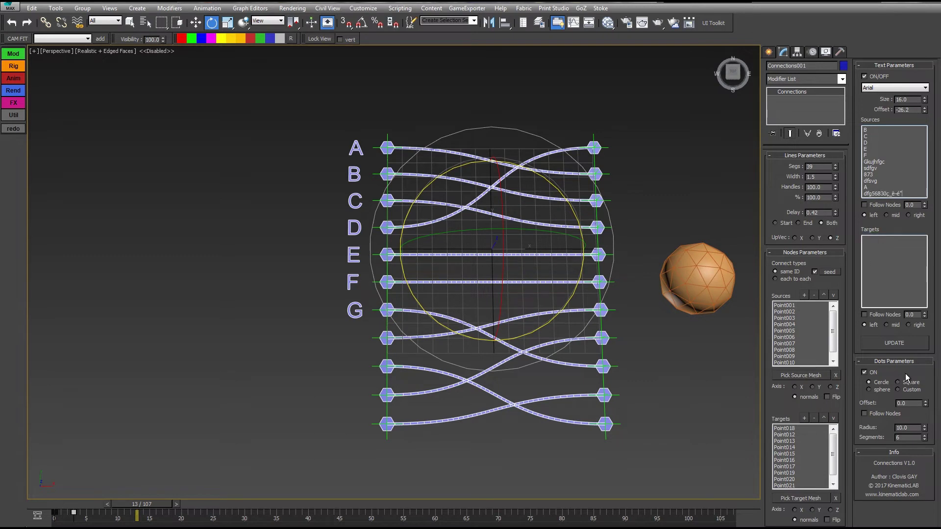
{"action": "left_click", "coordinate": [903, 342]}
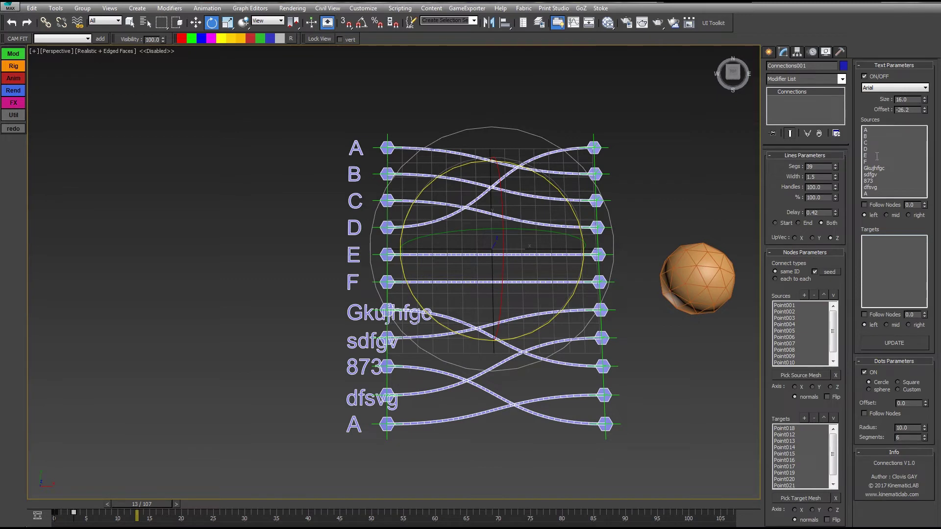
Replace the source labels C, D and E with two empty lines and update the text
{"action": "left_click_drag", "start_coordinate": [877, 155], "coordinate": [860, 143]}
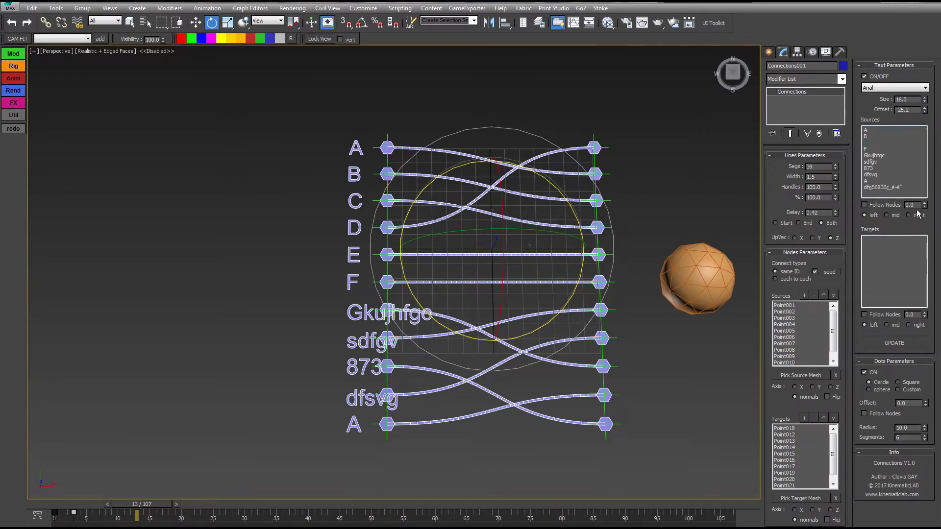
{"action": "key", "text": "Return"}
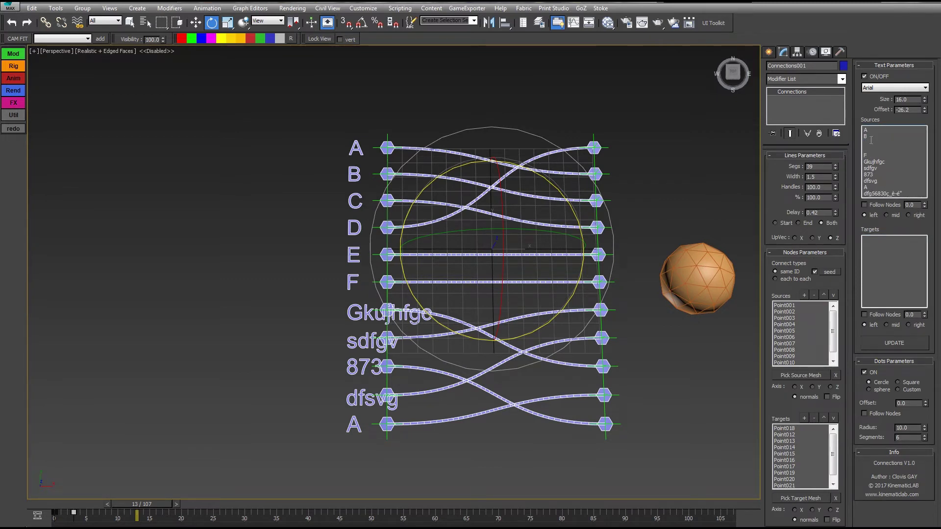
{"action": "left_click", "coordinate": [882, 343]}
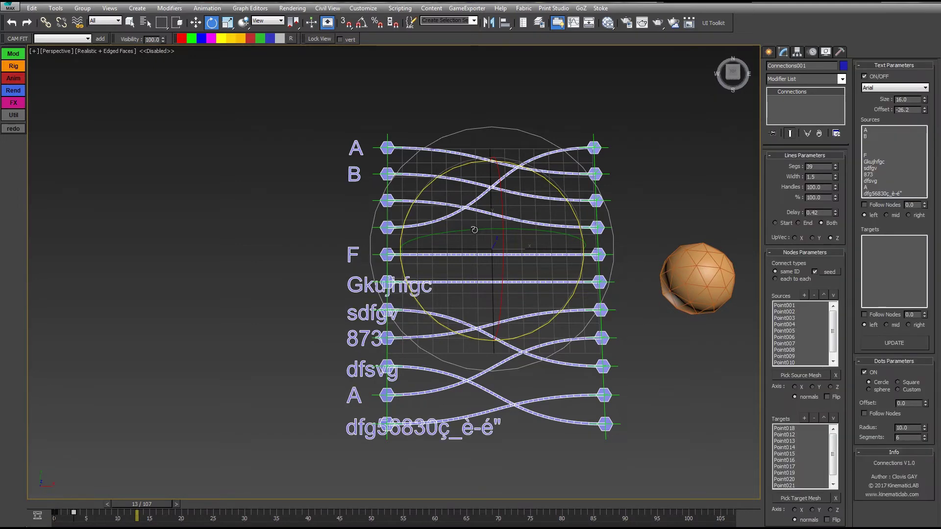
Try the mid alignment for the source labels, set it to right, and set the text offset to -11.8
{"action": "middle_click_drag", "start_coordinate": [440, 265], "coordinate": [460, 278]}
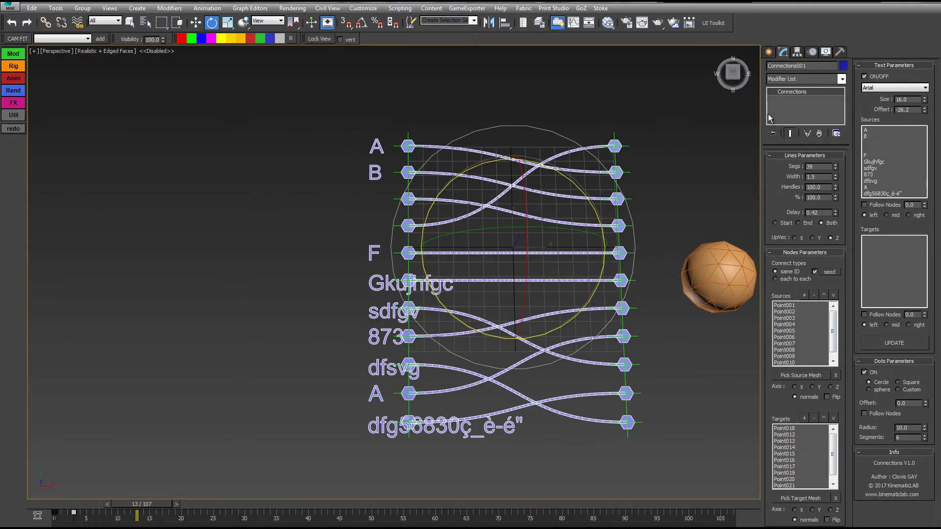
{"action": "middle_click_drag", "start_coordinate": [587, 111], "coordinate": [592, 86]}
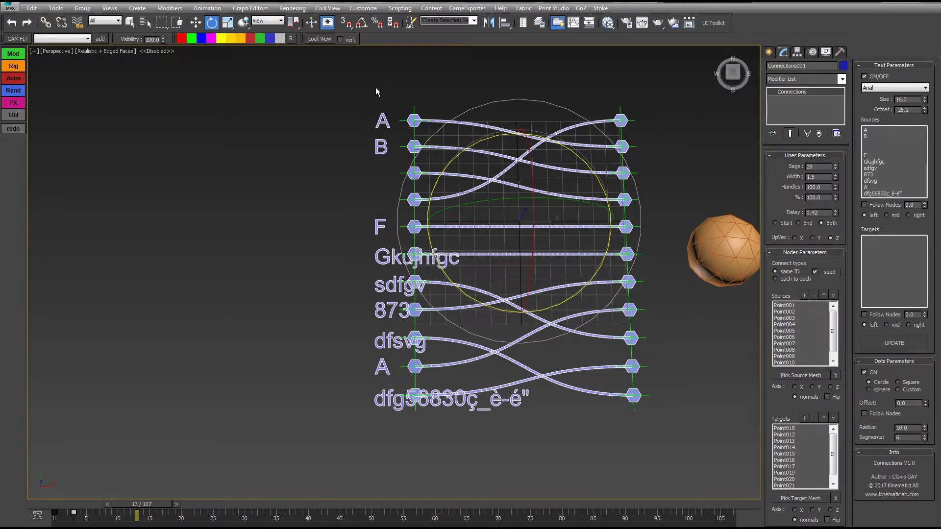
{"action": "left_click", "coordinate": [886, 214]}
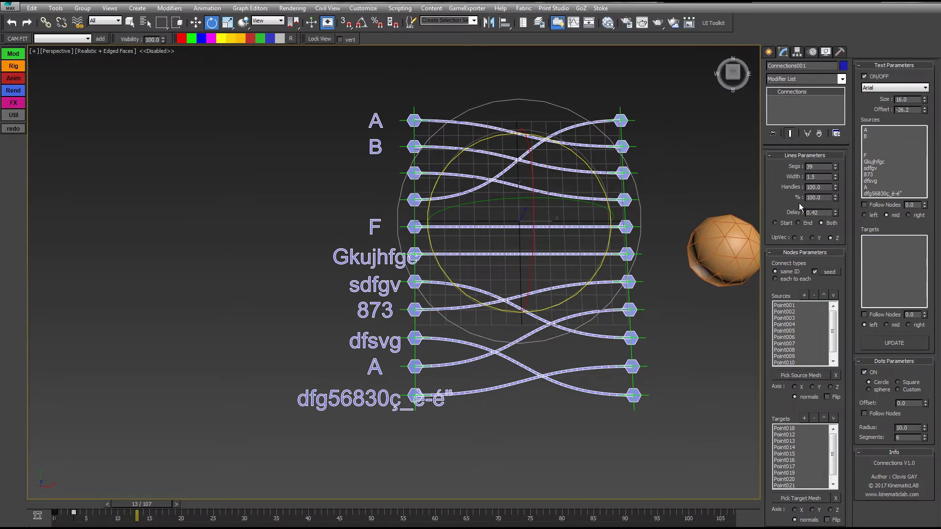
{"action": "left_click", "coordinate": [909, 215]}
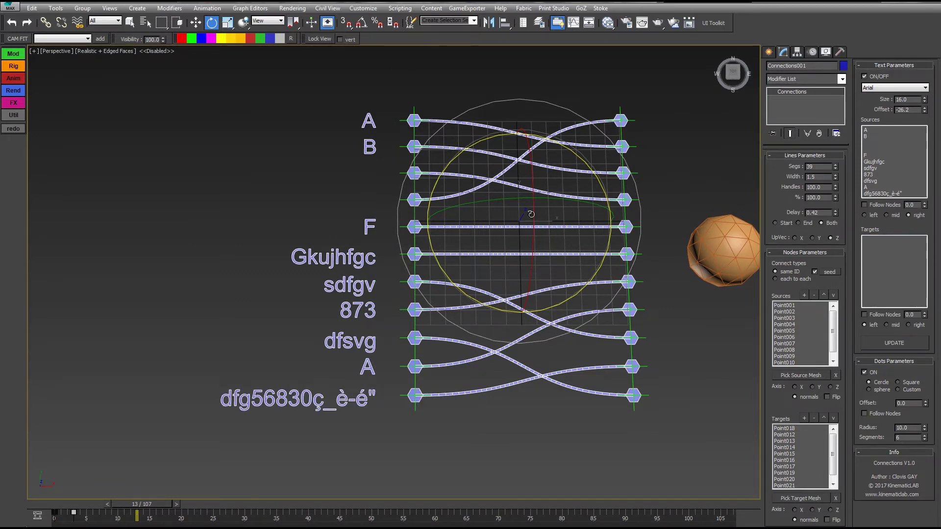
{"action": "middle_click_drag", "start_coordinate": [480, 185], "coordinate": [504, 175]}
{"action": "middle_click_drag", "start_coordinate": [385, 108], "coordinate": [403, 115]}
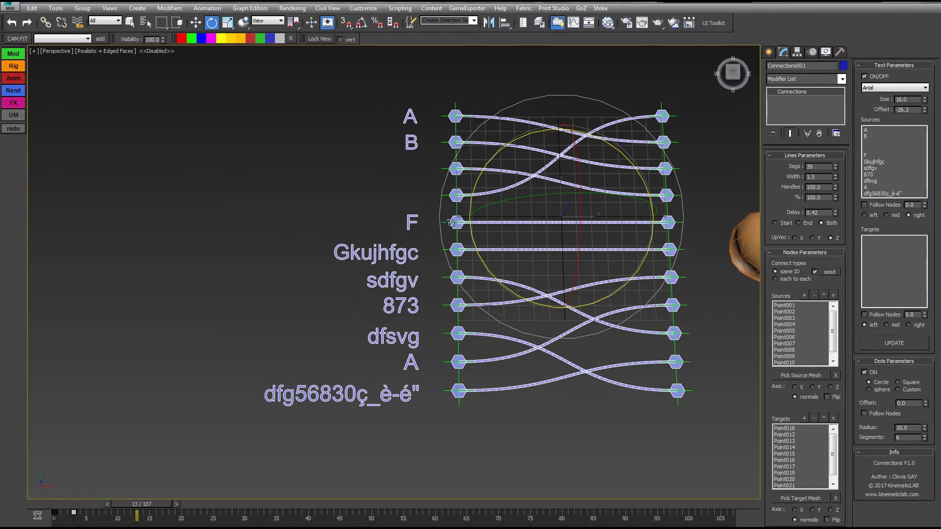
{"action": "left_click_drag", "start_coordinate": [925, 110], "coordinate": [848, 38]}
{"action": "middle_click_drag", "start_coordinate": [455, 168], "coordinate": [484, 247]}
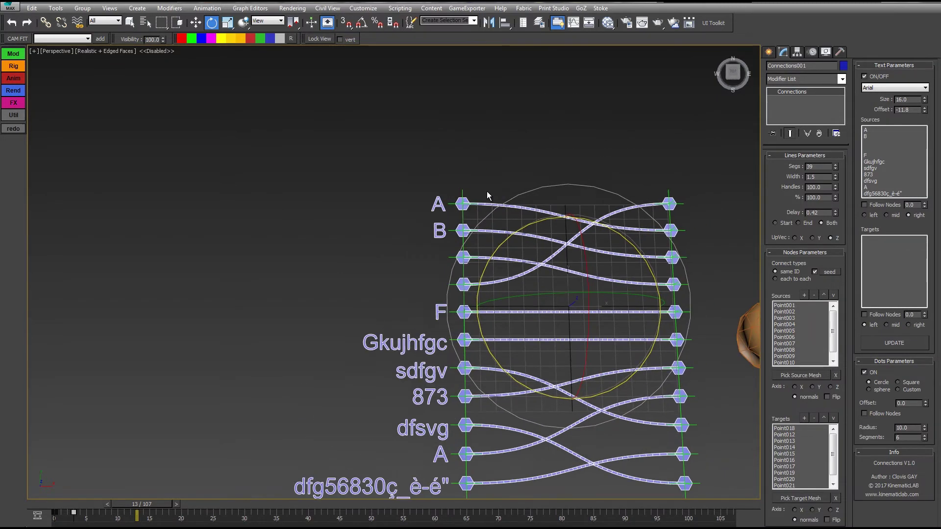
Try rotating the source Point helpers beside labels A and B with Follow Nodes off
{"action": "scroll", "coordinate": [487, 191], "scroll_direction": "up", "scroll_amount": 6}
{"action": "left_click", "coordinate": [404, 253]}
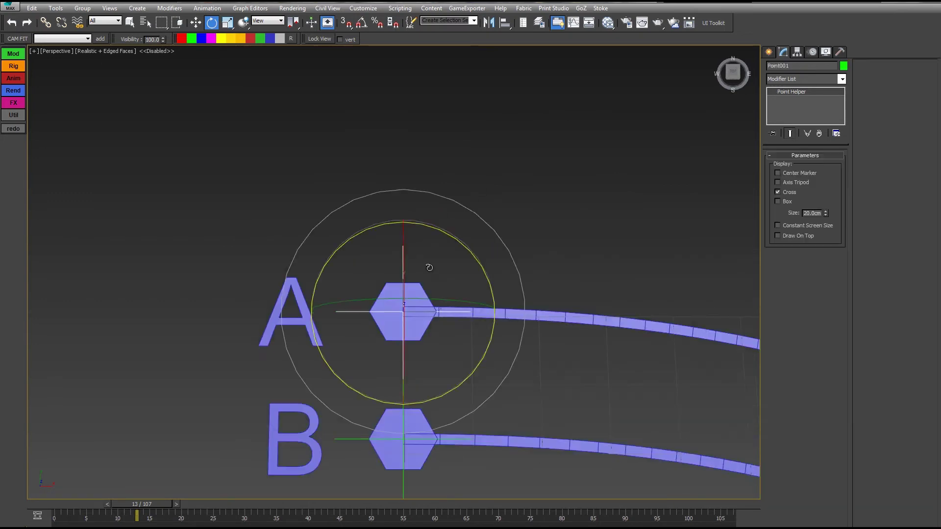
{"action": "scroll", "coordinate": [428, 267], "scroll_direction": "down", "scroll_amount": 4}
{"action": "left_click_drag", "start_coordinate": [462, 154], "coordinate": [557, 108]}
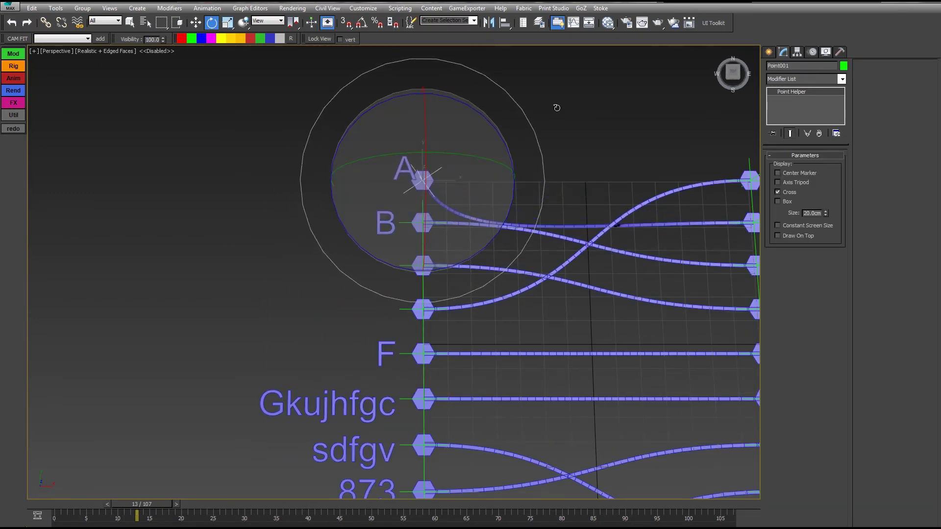
{"action": "right_click", "coordinate": [558, 108]}
{"action": "left_click", "coordinate": [423, 236]}
{"action": "left_click_drag", "start_coordinate": [460, 230], "coordinate": [548, 208]}
{"action": "right_click", "coordinate": [548, 205]}
Try rotating the source Point helper beside the Gkujhfgc label and undo the rotation
{"action": "left_click", "coordinate": [541, 120]}
{"action": "left_click_drag", "start_coordinate": [382, 160], "coordinate": [352, 185]}
{"action": "left_click", "coordinate": [625, 230]}
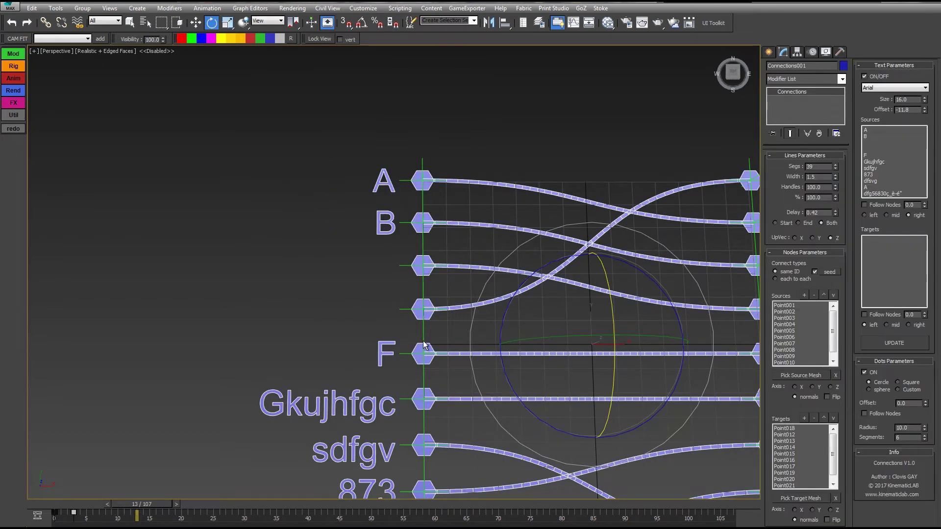
{"action": "mouse_move", "coordinate": [402, 399]}
{"action": "left_mouse_down"}
{"action": "mouse_move", "coordinate": [426, 389]}
{"action": "mouse_move", "coordinate": [417, 399]}
{"action": "mouse_move", "coordinate": [442, 399]}
{"action": "left_mouse_up"}
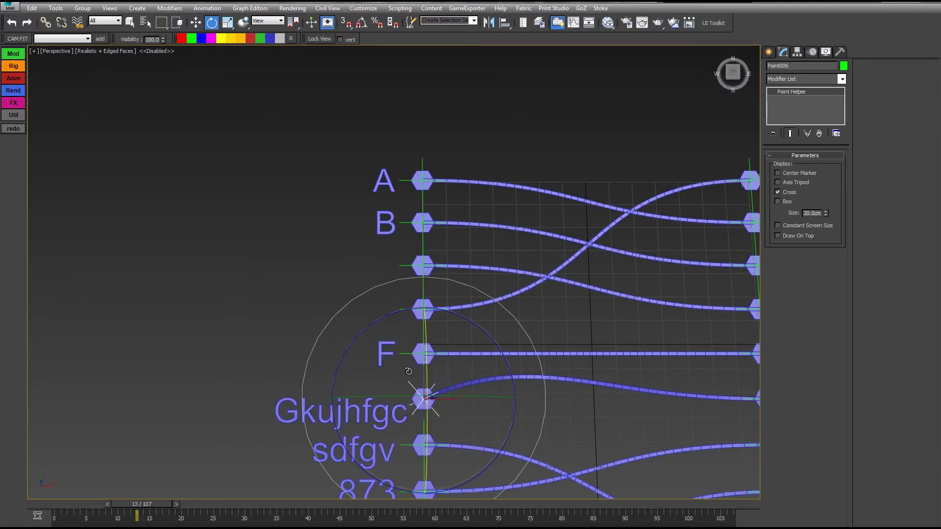
{"action": "key", "text": "ctrl+z"}
Turn on Follow Nodes for the source text and rotate the Point helper beside Gkujhfgc so its label follows
{"action": "left_click", "coordinate": [297, 399]}
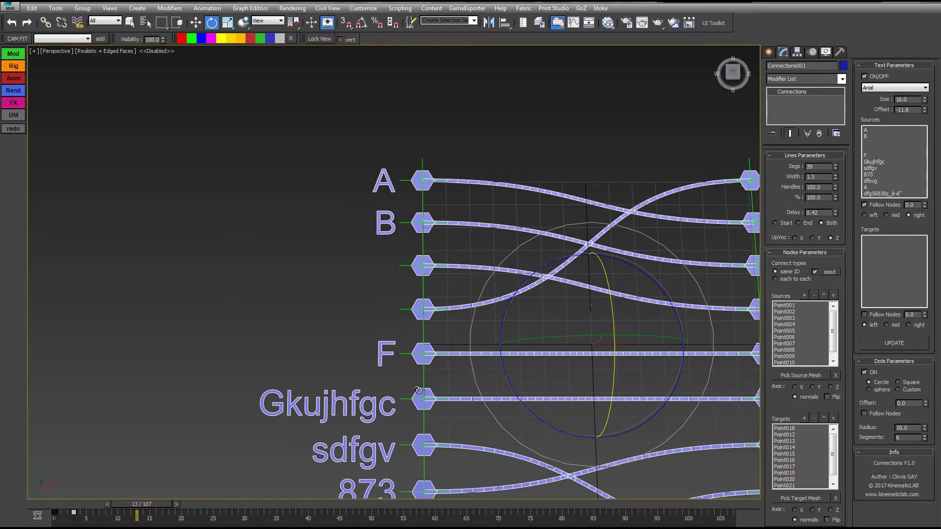
{"action": "left_click", "coordinate": [403, 398]}
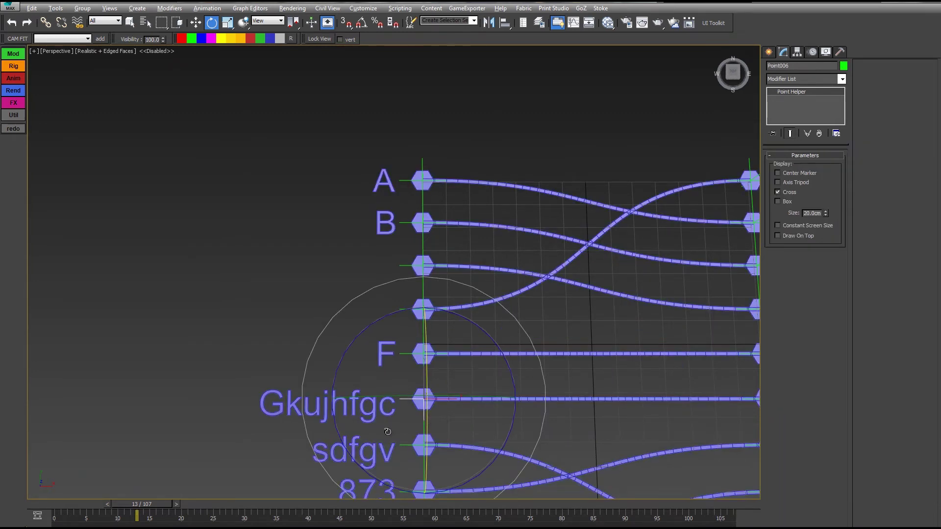
{"action": "middle_click_drag", "start_coordinate": [387, 431], "coordinate": [387, 371], "text": "alt"}
{"action": "left_click_drag", "start_coordinate": [447, 316], "coordinate": [481, 393]}
{"action": "left_click_drag", "start_coordinate": [340, 252], "coordinate": [302, 310]}
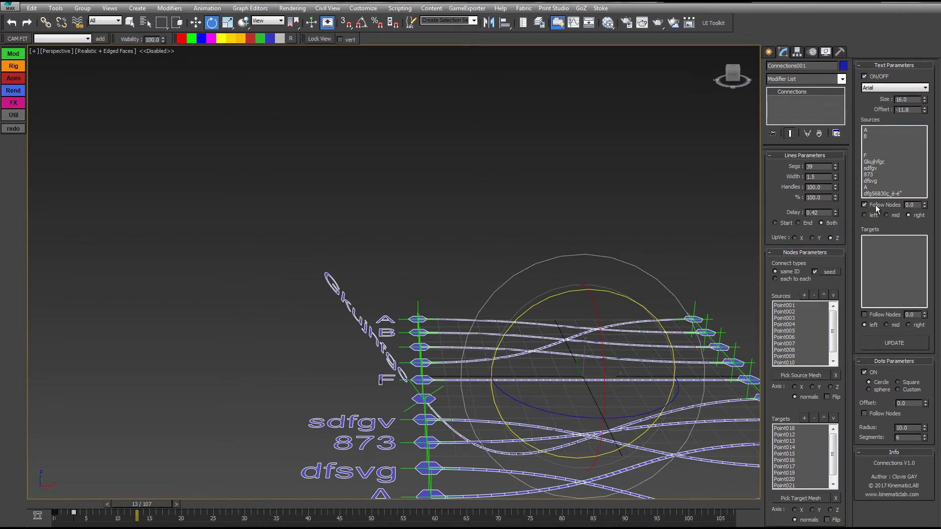
Turn off Follow Nodes for the source text and rotate the Point helper beside Gkujhfgc again
{"action": "left_click", "coordinate": [875, 205]}
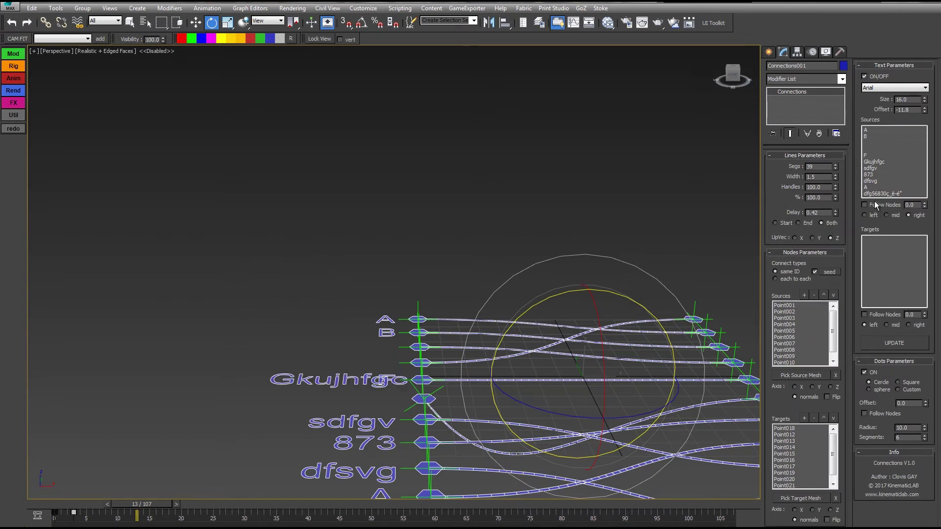
{"action": "left_click", "coordinate": [436, 388]}
{"action": "left_click_drag", "start_coordinate": [468, 327], "coordinate": [490, 362]}
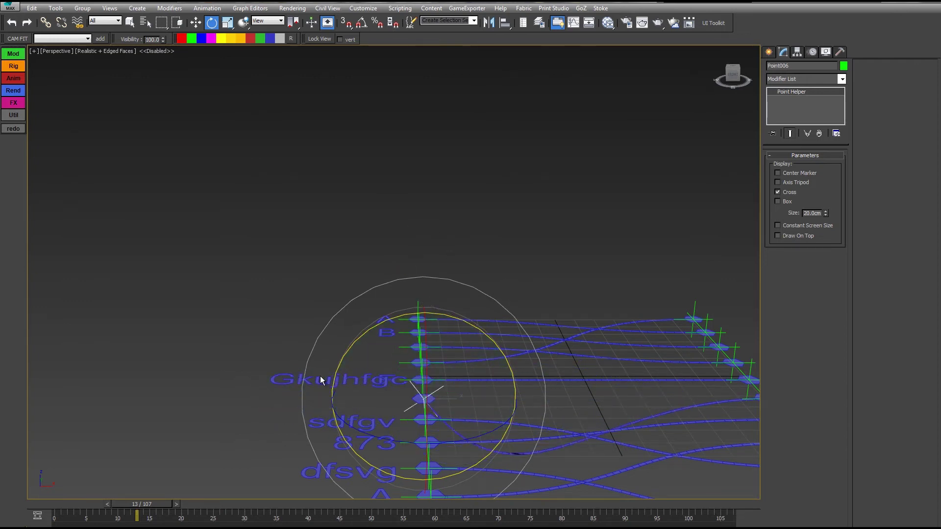
{"action": "left_click_drag", "start_coordinate": [278, 388], "coordinate": [294, 387]}
{"action": "middle_click_drag", "start_coordinate": [624, 264], "coordinate": [598, 316], "text": "alt"}
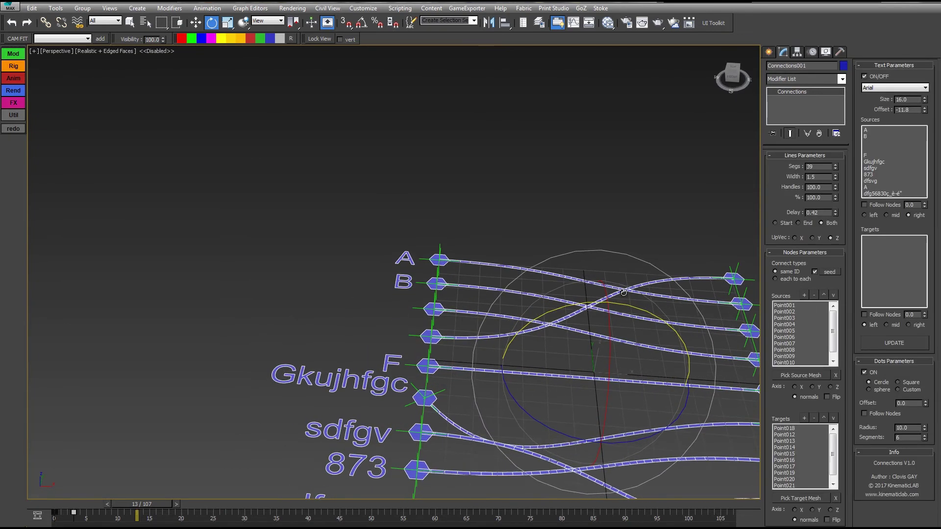
Try the X, Y and Z source axes on the Connections object and set the axis back to normals
{"action": "left_click", "coordinate": [800, 387]}
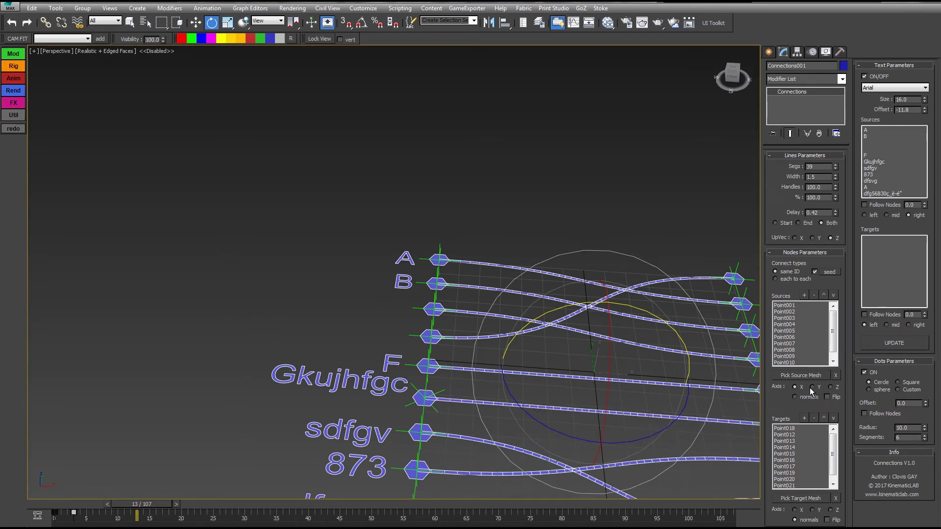
{"action": "left_click", "coordinate": [812, 387]}
{"action": "left_click", "coordinate": [830, 386]}
{"action": "left_click", "coordinate": [794, 397]}
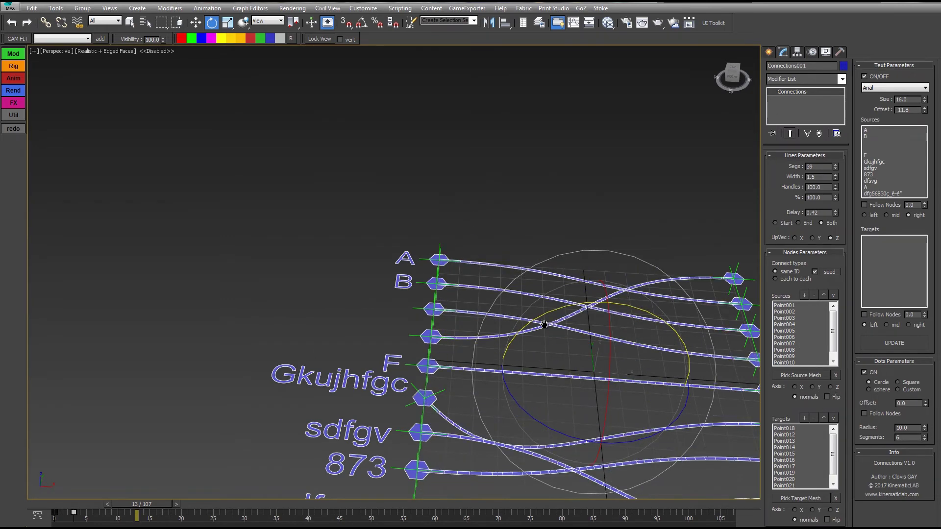
Set the value beside Follow Nodes for the source text to 1.7
{"action": "middle_click_drag", "start_coordinate": [544, 324], "coordinate": [528, 299]}
{"action": "scroll", "coordinate": [519, 242], "scroll_direction": "down", "scroll_amount": 3}
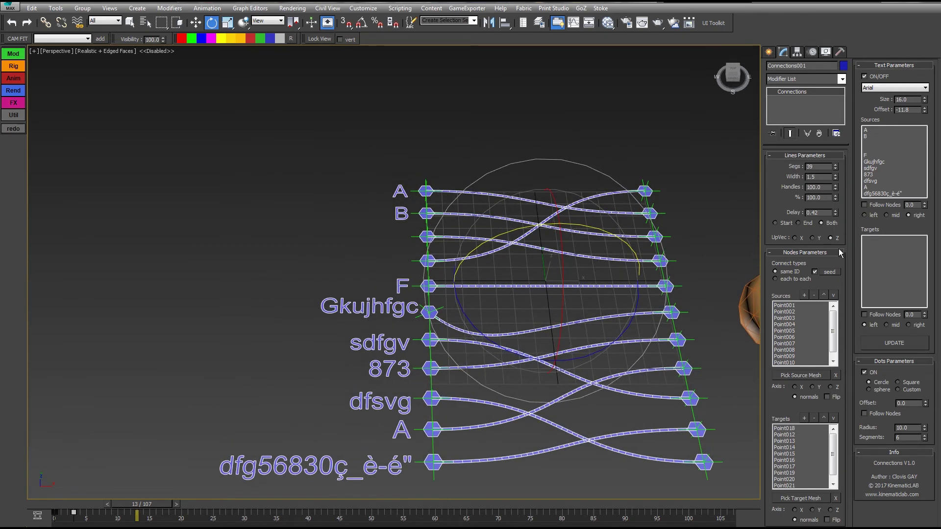
{"action": "left_click_drag", "start_coordinate": [924, 206], "coordinate": [627, 136]}
{"action": "middle_click_drag", "start_coordinate": [658, 155], "coordinate": [588, 133]}
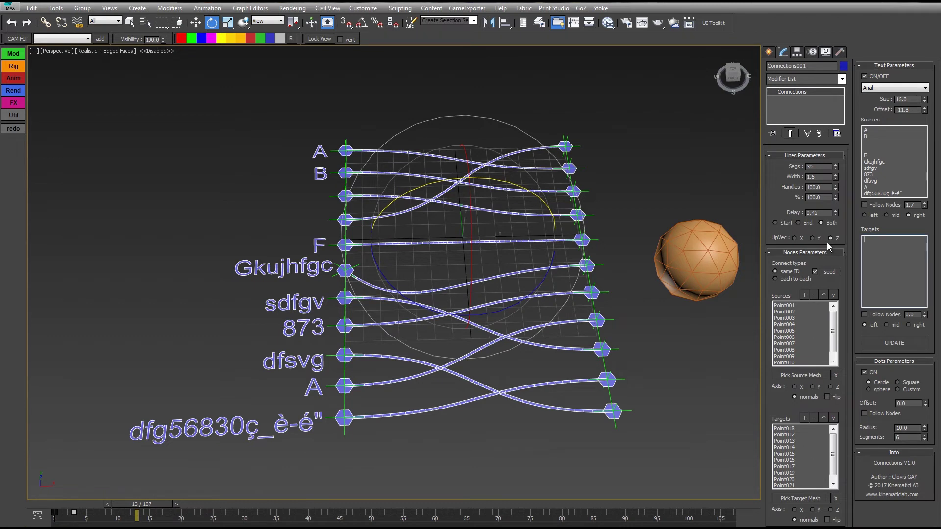
Enter 1 to 9 as target labels, one per line, leave two empty lines after 2, and update the text
{"action": "type", "text": "1 2 3 4 5 6 7 8 9"}
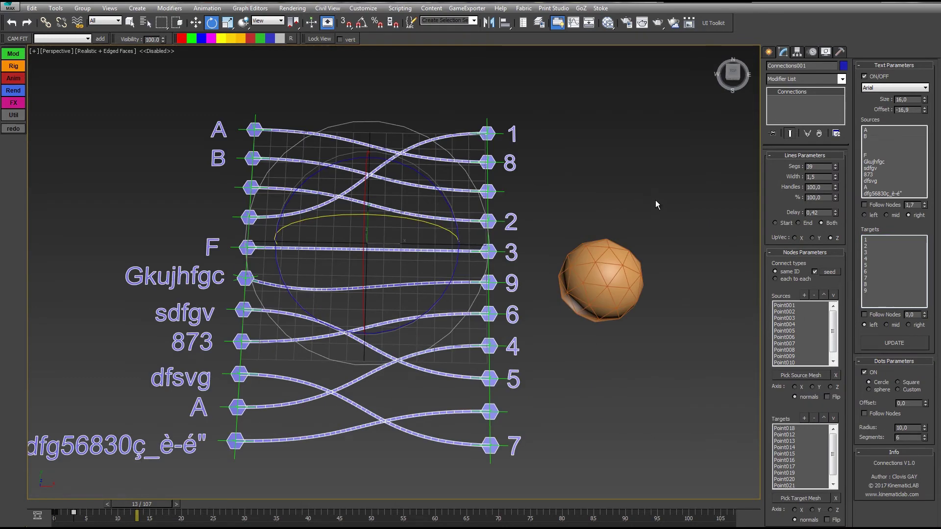
{"action": "middle_click_drag", "start_coordinate": [656, 202], "coordinate": [669, 205]}
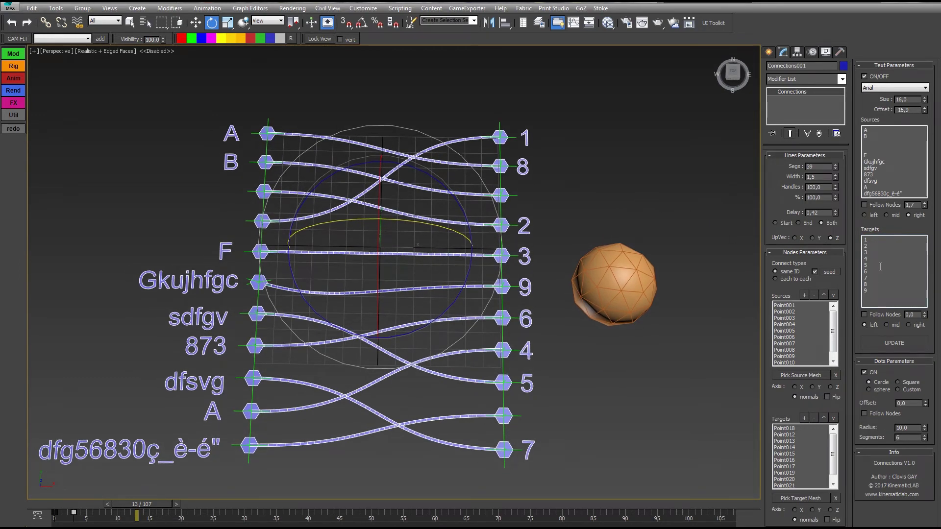
{"action": "key", "text": "Return"}
{"action": "left_click", "coordinate": [889, 340]}
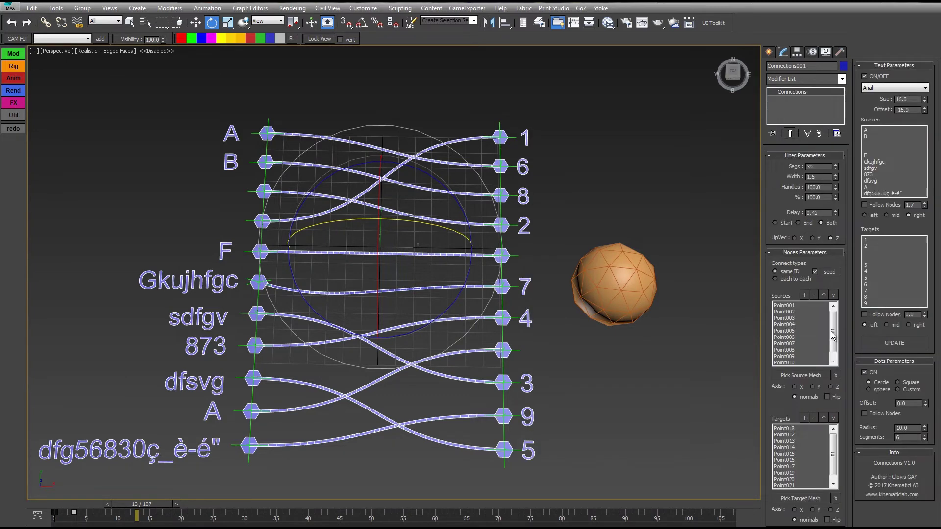
{"action": "mouse_move", "coordinate": [675, 280]}
{"action": "middle_mouse_down"}
{"action": "mouse_move", "coordinate": [659, 255]}
{"action": "mouse_move", "coordinate": [663, 269]}
{"action": "middle_mouse_up"}
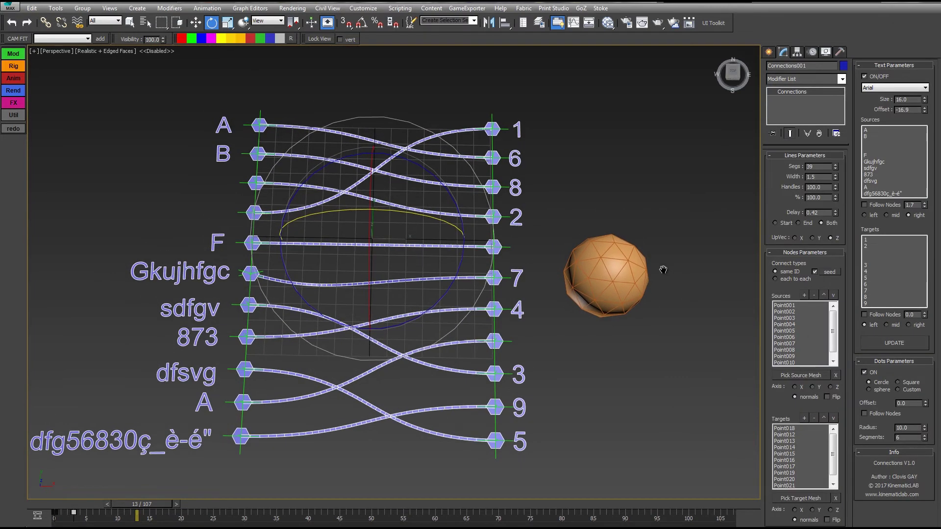
Compare the first target labels with Point018 in the target list and select that Point helper in the viewport
{"action": "left_click", "coordinate": [866, 240]}
{"action": "left_click", "coordinate": [794, 429]}
{"action": "left_click_drag", "start_coordinate": [867, 246], "coordinate": [861, 295]}
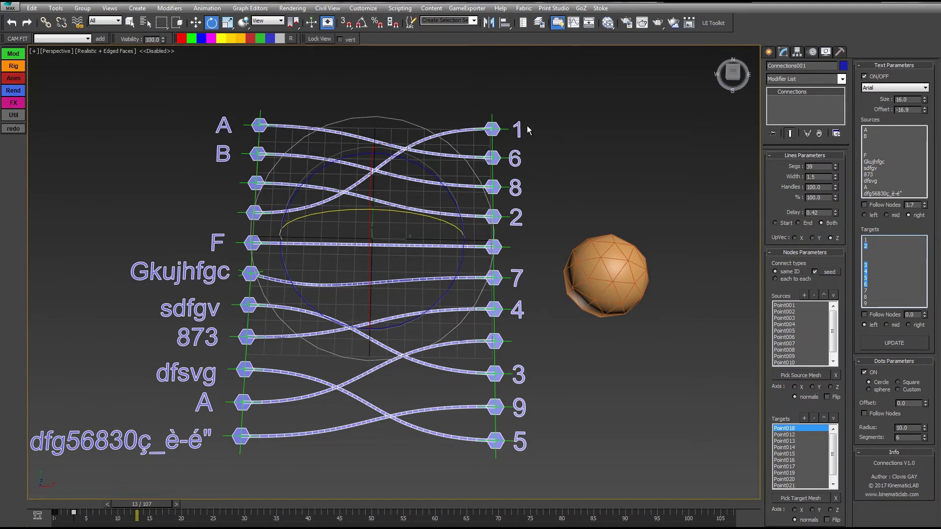
{"action": "left_click", "coordinate": [492, 116]}
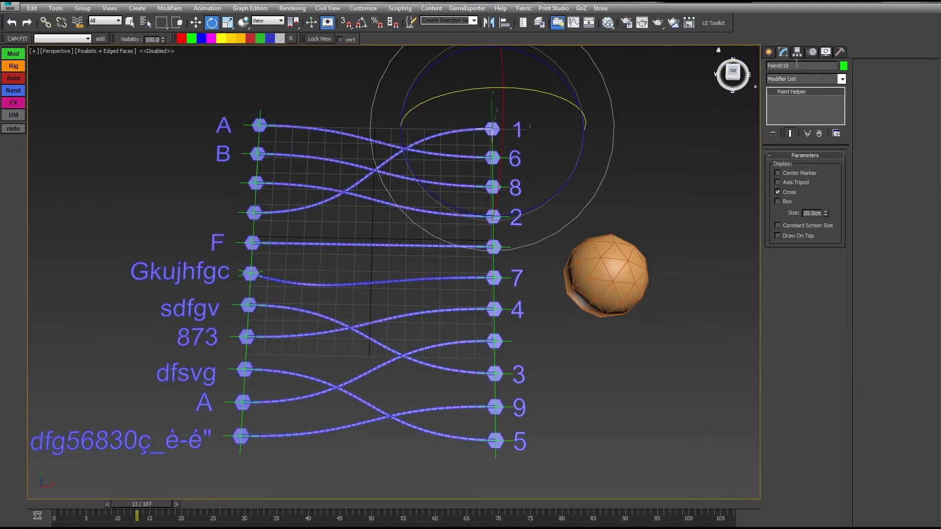
Identify the Point019 helper in the viewport and move it up the Connections target list to directly below Point018
{"action": "left_click", "coordinate": [491, 145]}
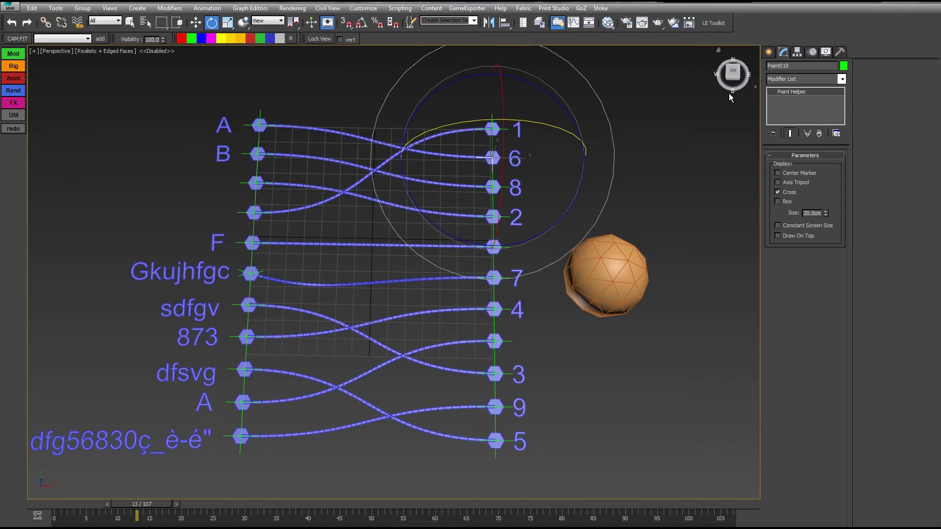
{"action": "left_click", "coordinate": [516, 163]}
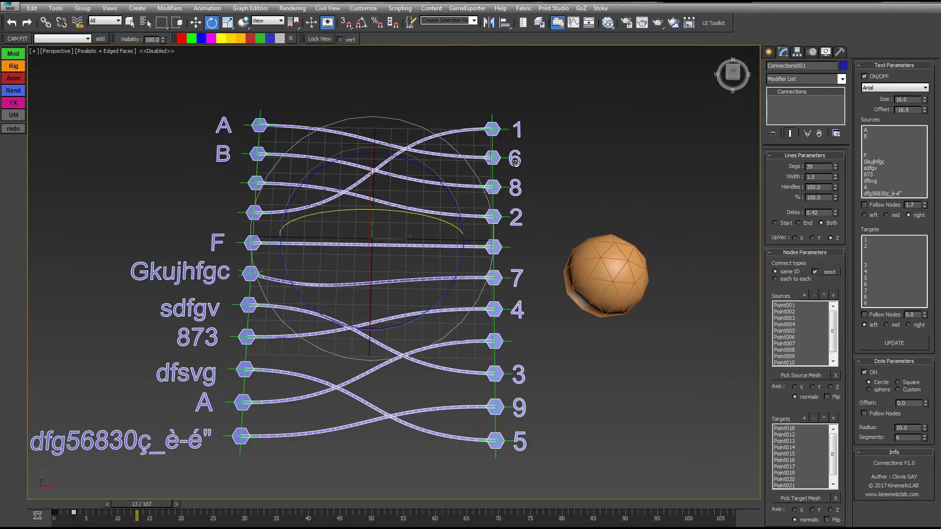
{"action": "left_click", "coordinate": [793, 473]}
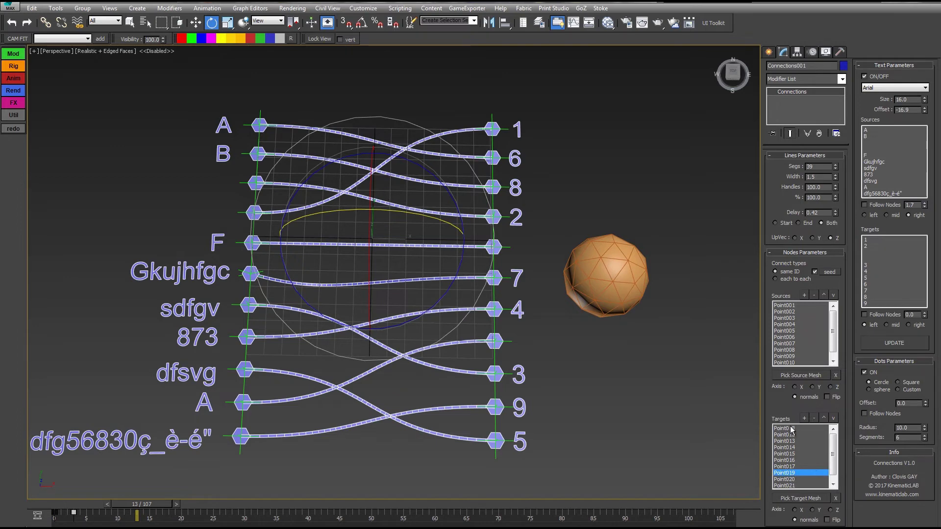
{"action": "left_click", "coordinate": [823, 418]}
{"action": "left_click", "coordinate": [824, 418]}
{"action": "left_click", "coordinate": [823, 418]}
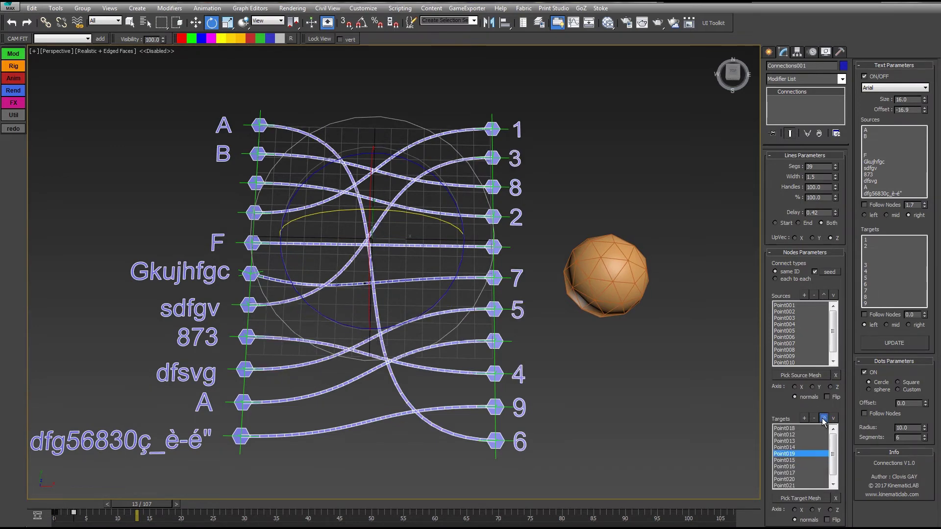
{"action": "left_click", "coordinate": [824, 418]}
{"action": "left_click", "coordinate": [824, 418]}
{"action": "left_click", "coordinate": [824, 418]}
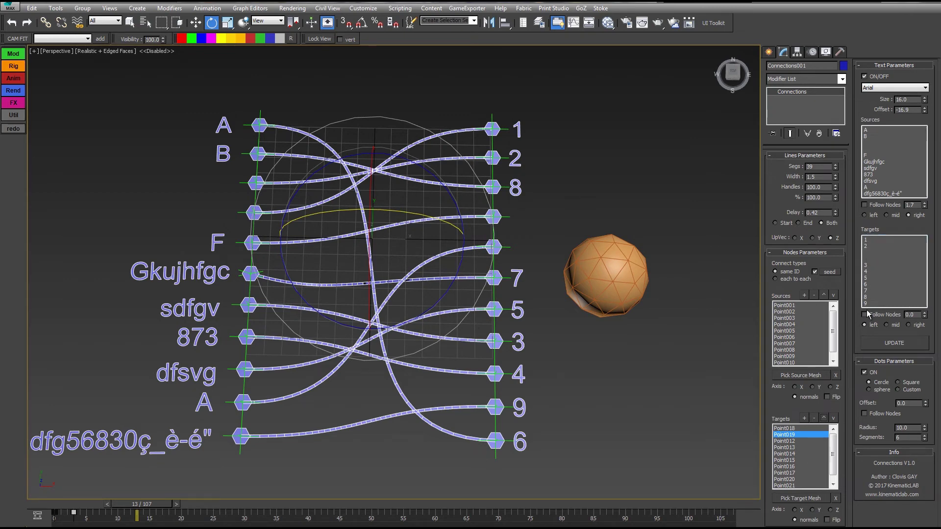
Try the mid and right alignments for the target text
{"action": "middle_click_drag", "start_coordinate": [578, 229], "coordinate": [558, 215]}
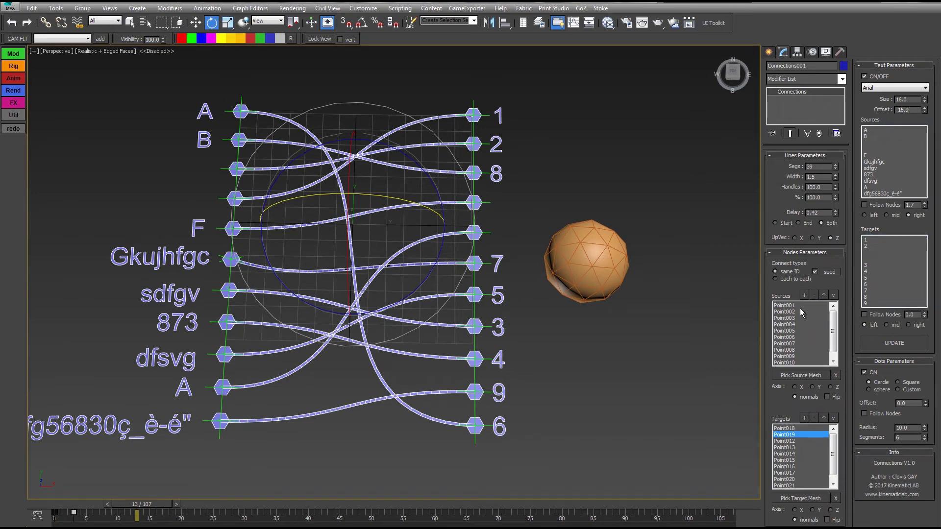
{"action": "middle_click_drag", "start_coordinate": [576, 182], "coordinate": [603, 196]}
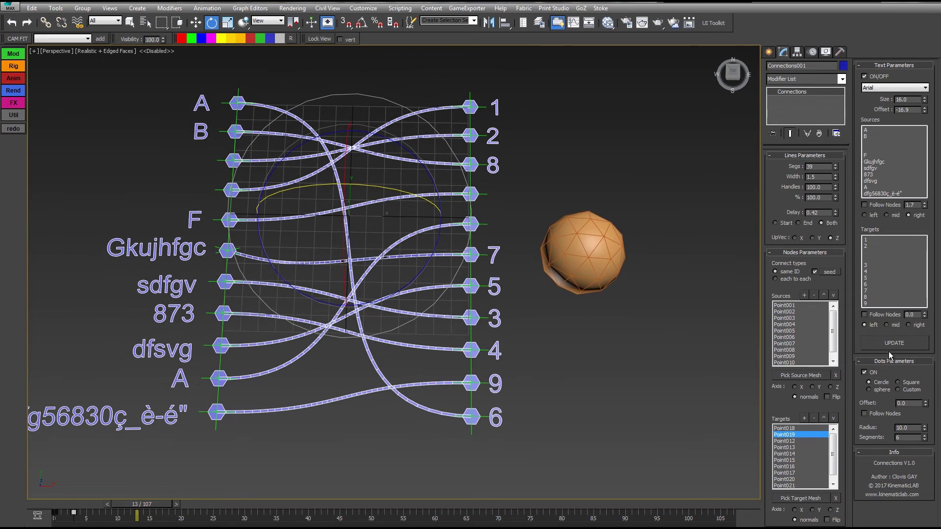
{"action": "left_click", "coordinate": [890, 326]}
{"action": "left_click", "coordinate": [918, 327]}
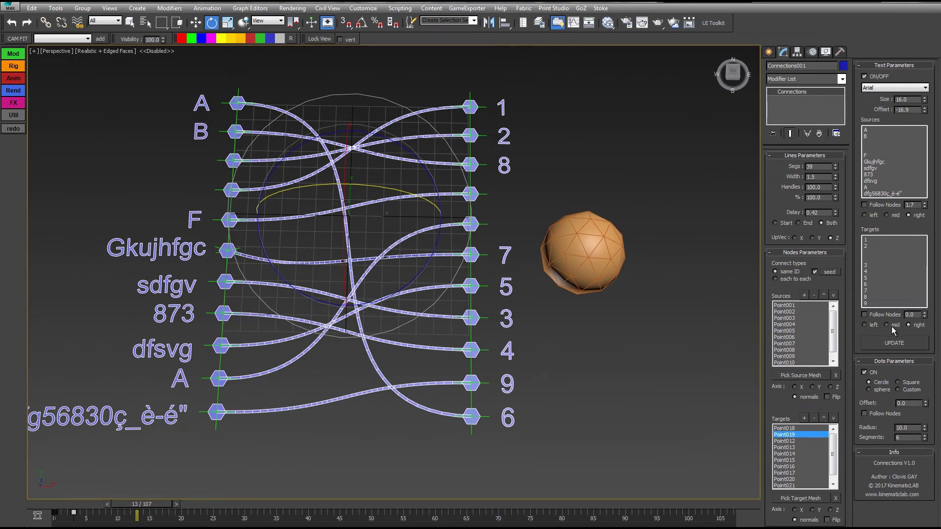
Lengthen three target labels to 2dfbh, 6fbg and 8db and update the text
{"action": "left_click", "coordinate": [872, 284]}
{"action": "type", "text": "fbh"}
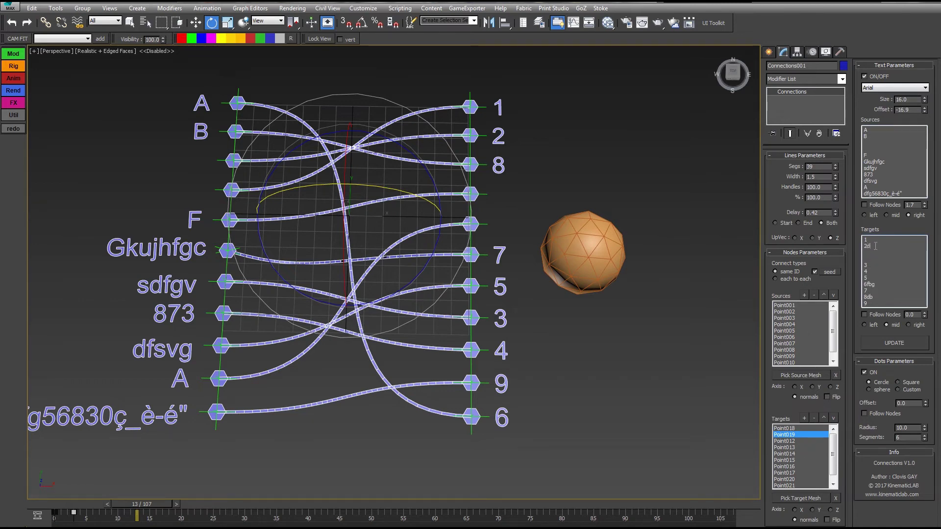
{"action": "left_click", "coordinate": [872, 341]}
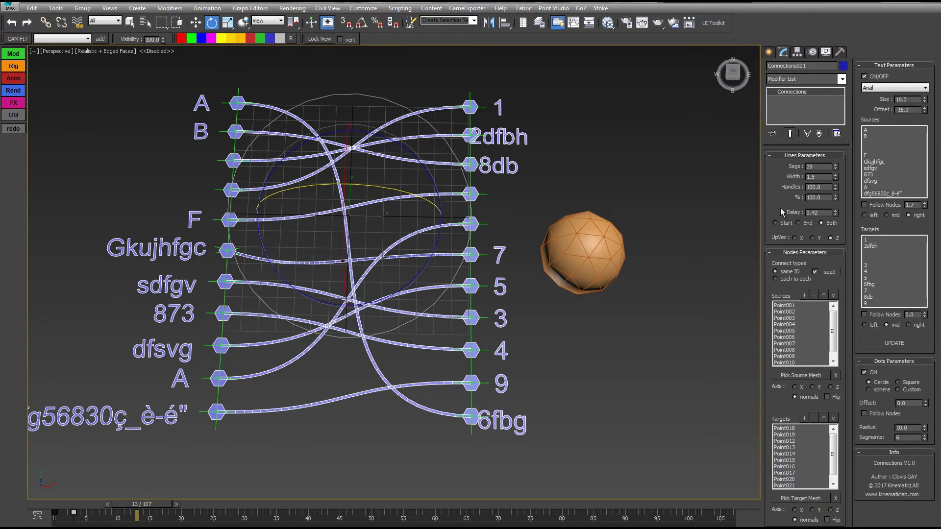
Compare left and mid alignment on the longer target labels and set the target text alignment to right
{"action": "left_click", "coordinate": [864, 325]}
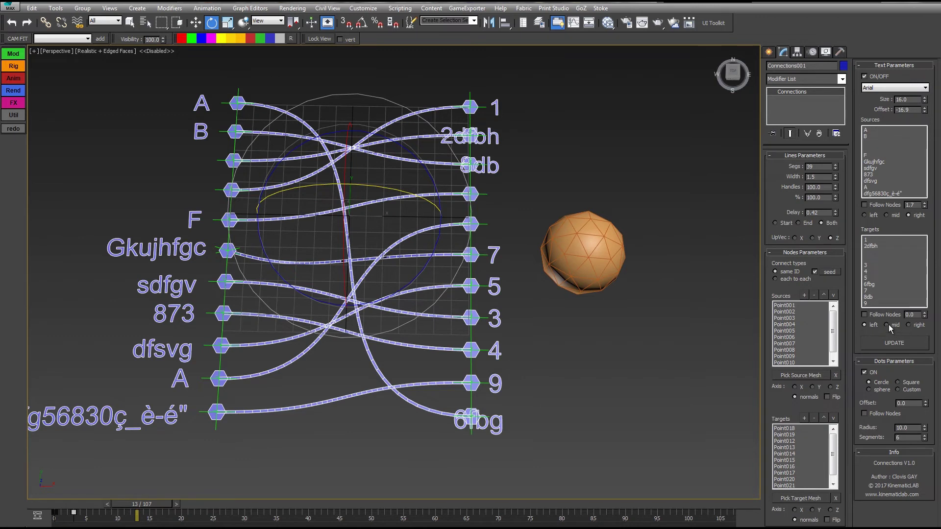
{"action": "left_click", "coordinate": [888, 326]}
{"action": "left_click", "coordinate": [909, 326]}
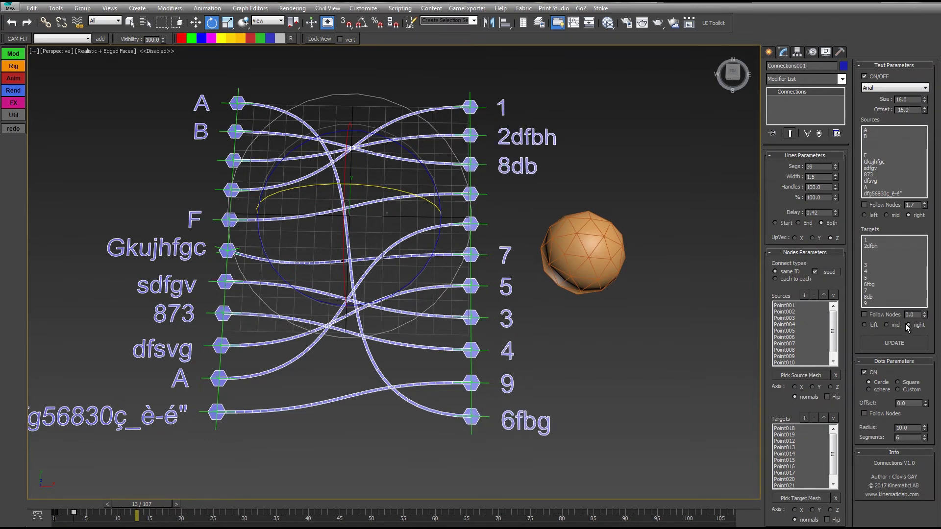
Try rotating the target labels with the value beside their Follow Nodes option
{"action": "left_click_drag", "start_coordinate": [925, 316], "coordinate": [904, 101]}
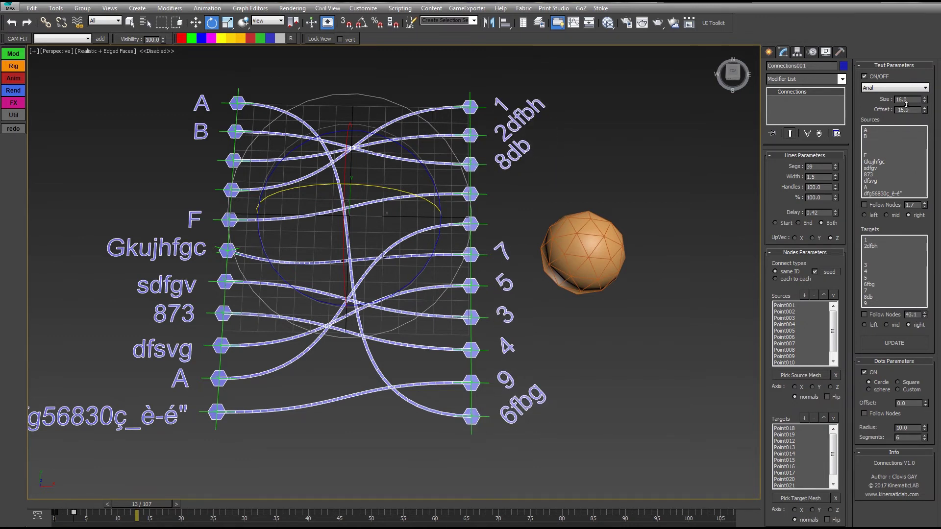
{"action": "right_click", "coordinate": [904, 100]}
{"action": "middle_click_drag", "start_coordinate": [594, 365], "coordinate": [630, 362]}
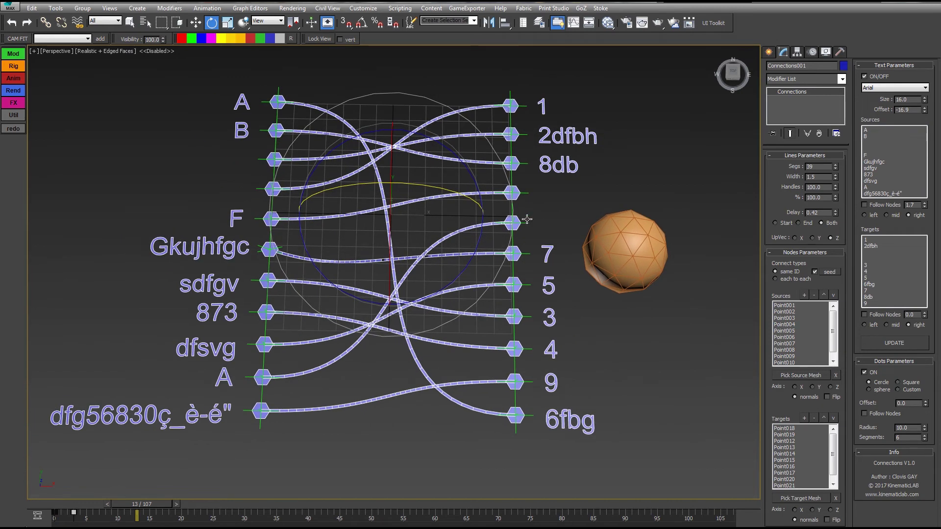
{"action": "middle_click_drag", "start_coordinate": [564, 197], "coordinate": [598, 217]}
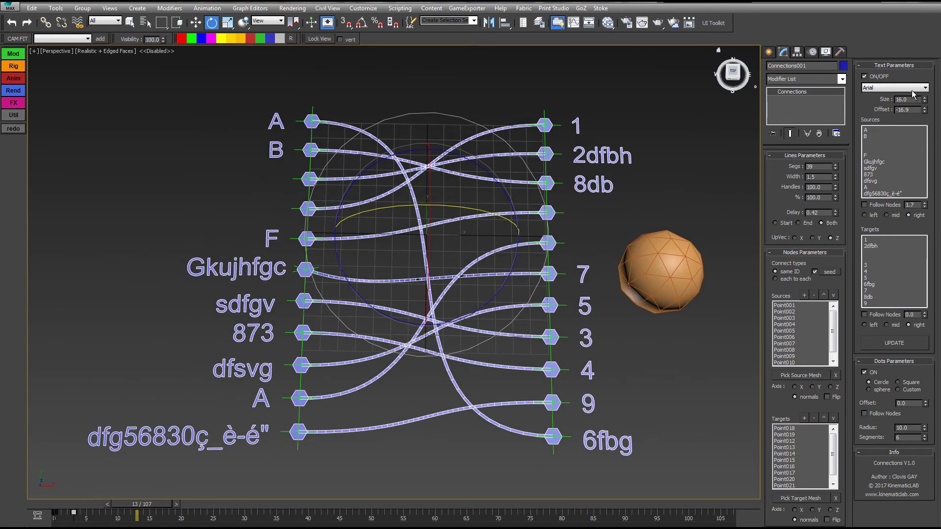
Turn off the text labels and toggle the dots off and on several times, leaving the dots enabled
{"action": "left_click", "coordinate": [865, 77]}
{"action": "middle_click_drag", "start_coordinate": [392, 255], "coordinate": [748, 359]}
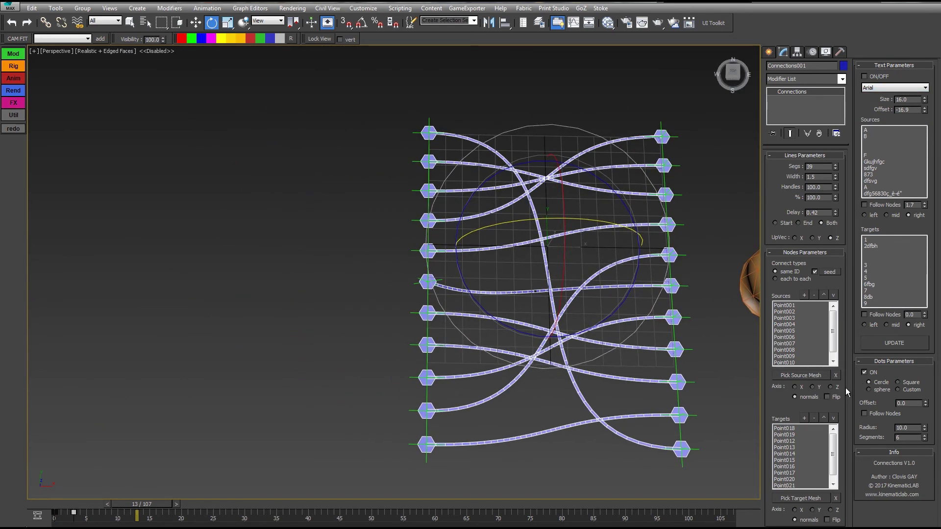
{"action": "left_click", "coordinate": [864, 372]}
{"action": "left_click", "coordinate": [865, 373]}
{"action": "left_click", "coordinate": [864, 373]}
{"action": "left_click", "coordinate": [865, 372]}
{"action": "left_click", "coordinate": [865, 372]}
{"action": "left_click", "coordinate": [864, 372]}
{"action": "left_click", "coordinate": [863, 371]}
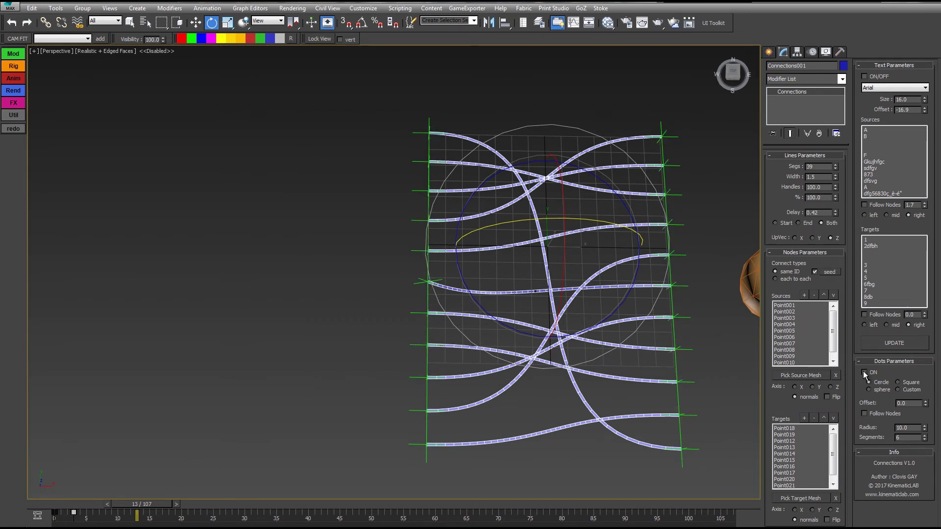
{"action": "left_click", "coordinate": [863, 371]}
{"action": "left_click", "coordinate": [863, 372]}
{"action": "left_click", "coordinate": [864, 372]}
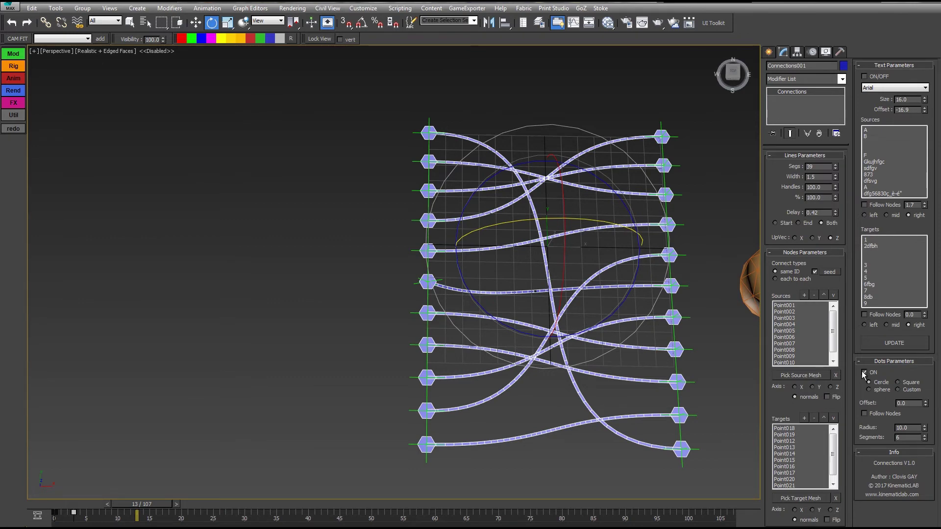
{"action": "left_click", "coordinate": [864, 372]}
{"action": "left_click", "coordinate": [865, 372]}
Try the square and sphere dot types and vary the dot radius and the sphere segments
{"action": "middle_click_drag", "start_coordinate": [466, 139], "coordinate": [443, 85]}
{"action": "scroll", "coordinate": [490, 216], "scroll_direction": "up", "scroll_amount": 2}
{"action": "scroll", "coordinate": [442, 85], "scroll_direction": "down", "scroll_amount": 2}
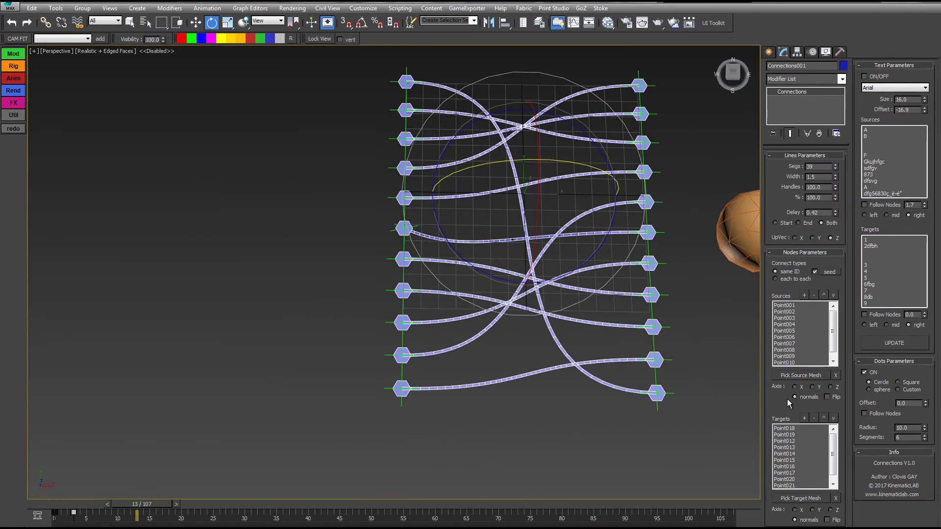
{"action": "mouse_move", "coordinate": [924, 430]}
{"action": "left_mouse_down"}
{"action": "mouse_move", "coordinate": [919, 373]}
{"action": "mouse_move", "coordinate": [925, 444]}
{"action": "mouse_move", "coordinate": [923, 432]}
{"action": "left_mouse_up"}
{"action": "left_click", "coordinate": [906, 384]}
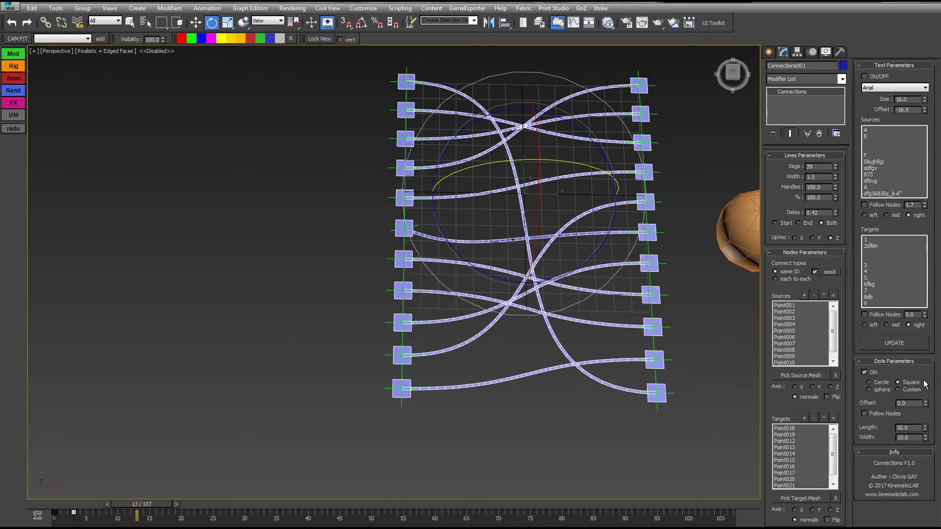
{"action": "left_click", "coordinate": [869, 390]}
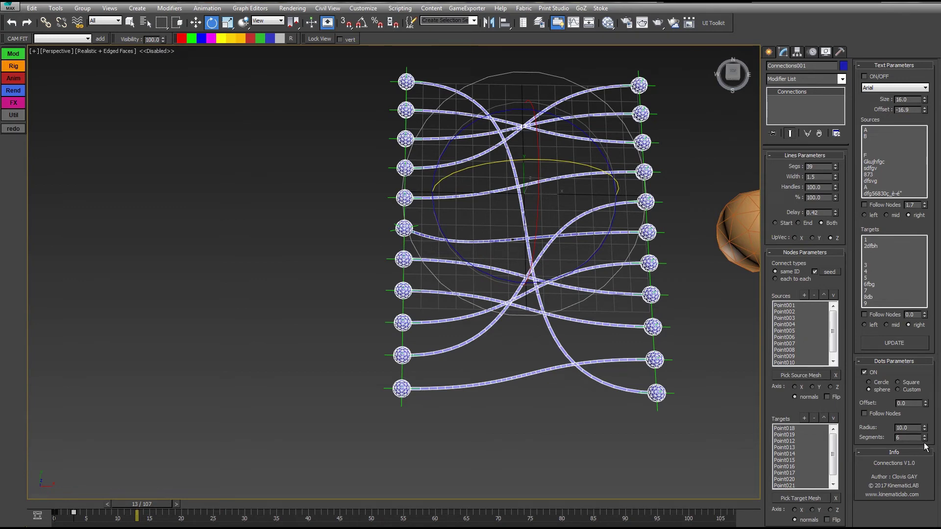
{"action": "left_click_drag", "start_coordinate": [924, 440], "coordinate": [911, 365]}
{"action": "right_click", "coordinate": [912, 365]}
Set the dot type to Custom and create a box of about 25.5 × 27.6 × 7 cm beside the connections
{"action": "left_click", "coordinate": [899, 390]}
{"action": "left_click", "coordinate": [769, 52]}
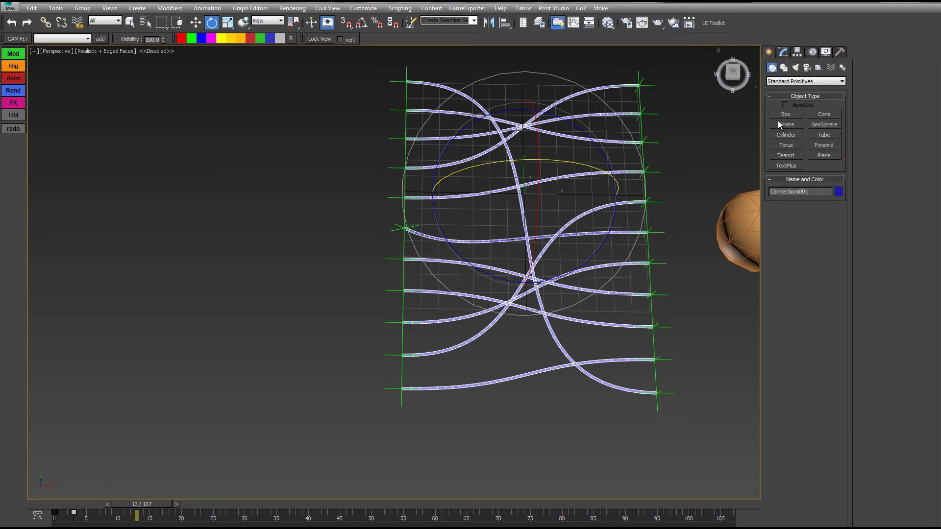
{"action": "left_click", "coordinate": [786, 114]}
{"action": "mouse_move", "coordinate": [273, 173]}
{"action": "left_mouse_down"}
{"action": "mouse_move", "coordinate": [242, 216]}
{"action": "mouse_move", "coordinate": [223, 214]}
{"action": "left_mouse_up"}
{"action": "left_click", "coordinate": [224, 204]}
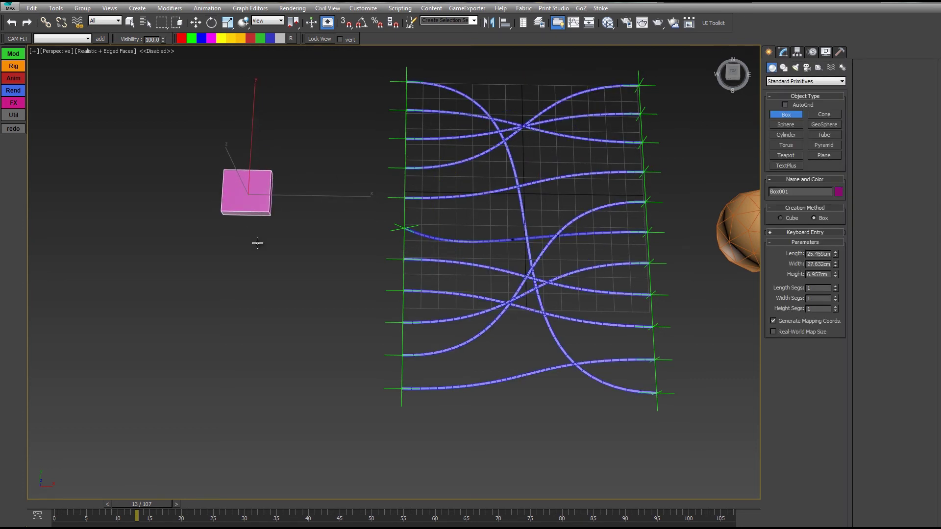
Reselect the Connections object and pick the new box as the custom mesh for the dots
{"action": "key", "text": "e"}
{"action": "left_click", "coordinate": [395, 228]}
{"action": "left_click", "coordinate": [431, 237]}
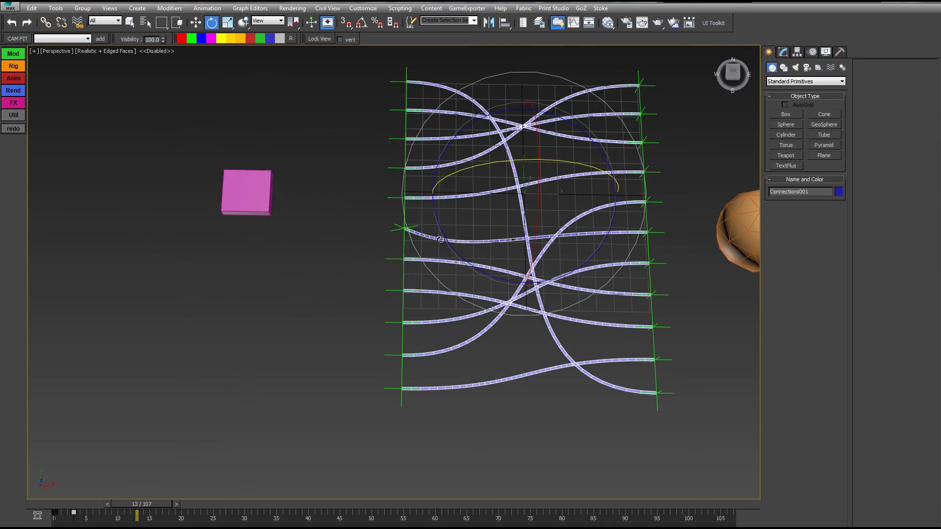
{"action": "left_click", "coordinate": [783, 52]}
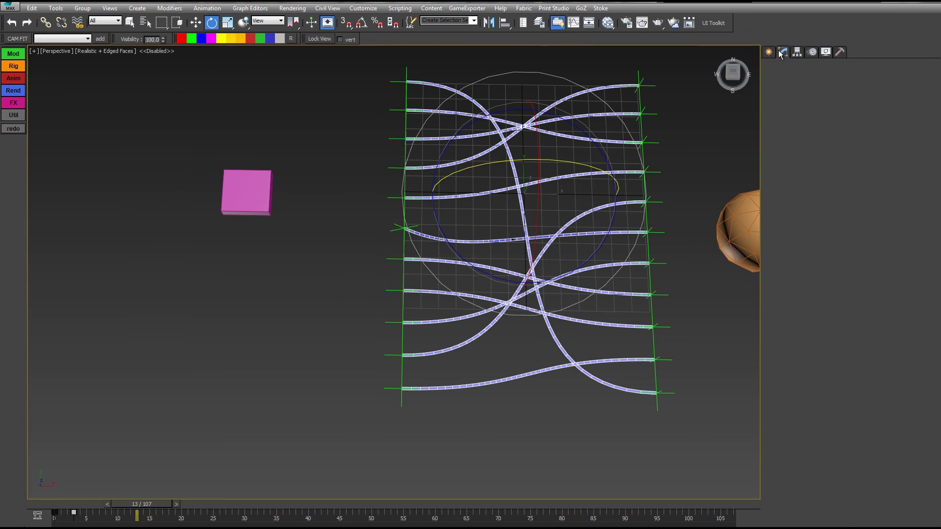
{"action": "left_click", "coordinate": [864, 372]}
{"action": "left_click", "coordinate": [888, 428]}
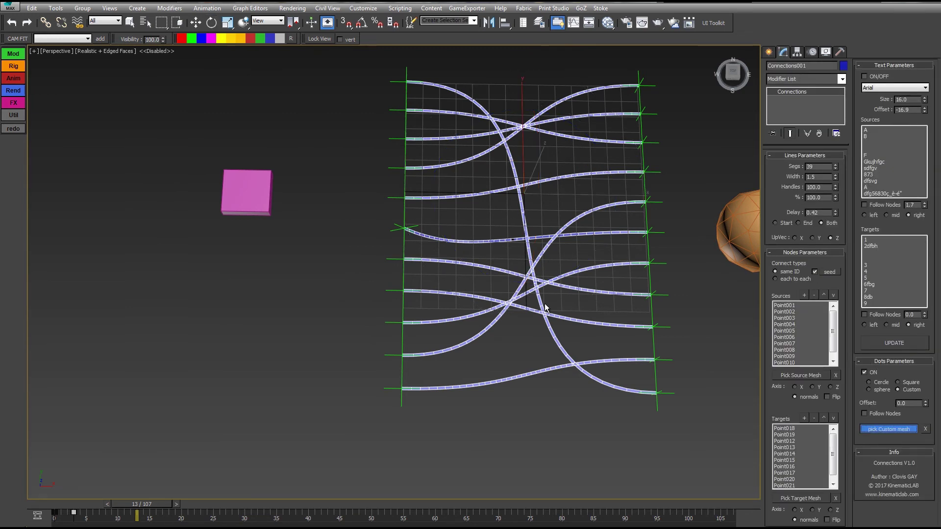
{"action": "left_click", "coordinate": [257, 198]}
Select the box and scale it down uniformly so the custom dots shrink with it
{"action": "left_click", "coordinate": [240, 197]}
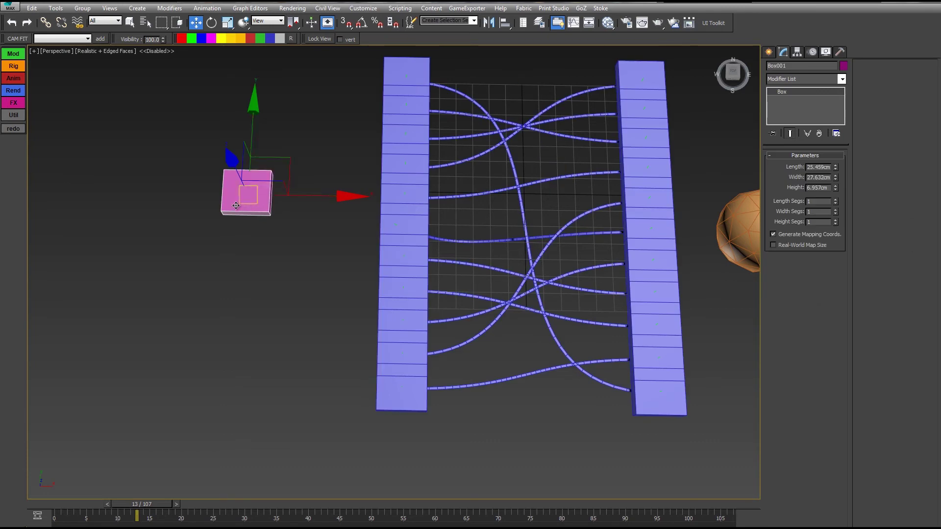
{"action": "key", "text": "t"}
{"action": "middle_click_drag", "start_coordinate": [172, 289], "coordinate": [231, 262]}
{"action": "key", "text": "p"}
{"action": "middle_click_drag", "start_coordinate": [255, 329], "coordinate": [253, 208]}
{"action": "key", "text": "r"}
{"action": "left_click_drag", "start_coordinate": [120, 267], "coordinate": [128, 401]}
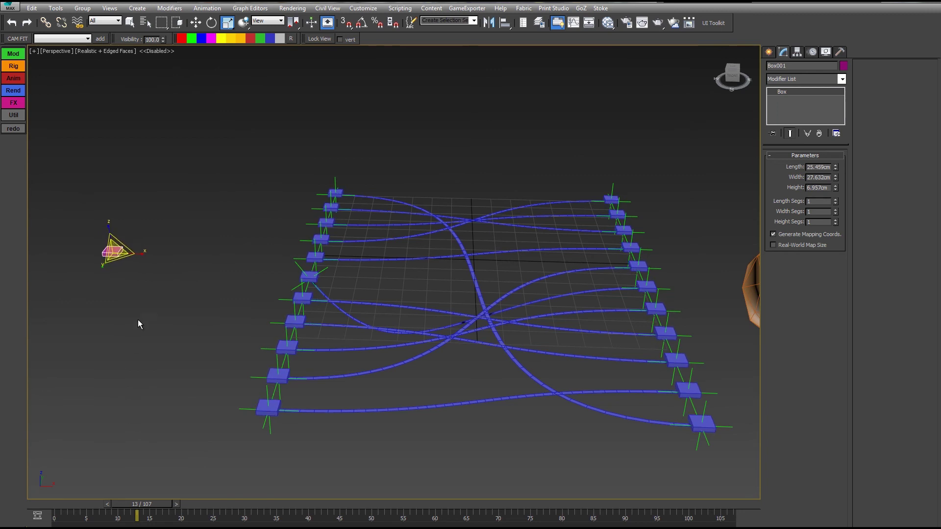
Try rotating the box that serves as the custom dot mesh
{"action": "key", "text": "e"}
{"action": "left_click_drag", "start_coordinate": [153, 252], "coordinate": [248, 307]}
{"action": "right_click", "coordinate": [248, 307]}
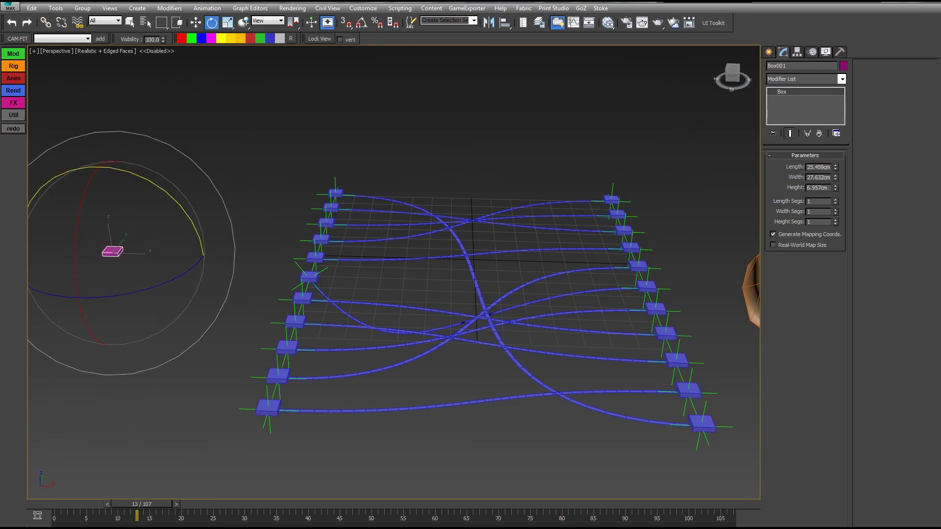
Clear Box001 as the custom mesh of the Connections object and set the dot type back to circle
{"action": "left_click", "coordinate": [447, 294]}
{"action": "left_click", "coordinate": [483, 305]}
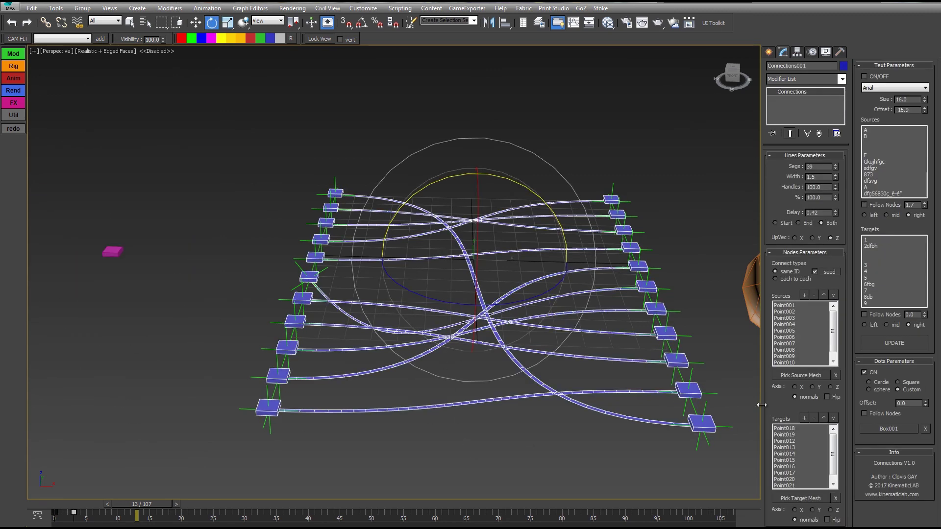
{"action": "left_click", "coordinate": [926, 429]}
{"action": "left_click", "coordinate": [869, 382]}
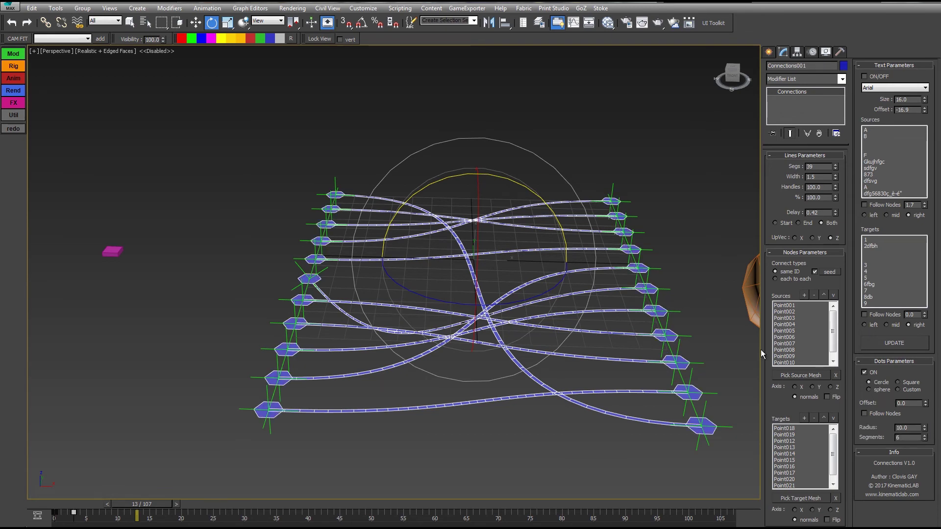
Try rotating the last source Point helper, Point011, while Follow Nodes is off for the dots
{"action": "middle_click_drag", "start_coordinate": [534, 292], "coordinate": [596, 278], "text": "alt"}
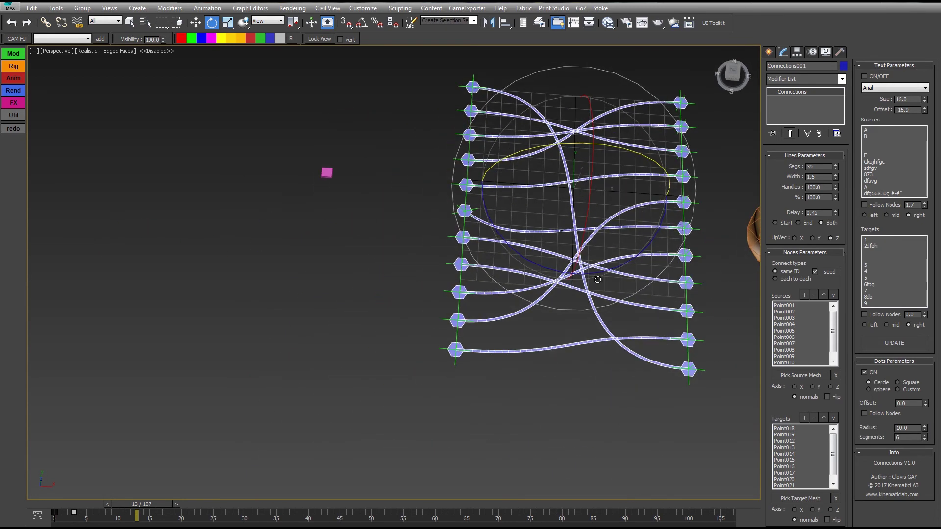
{"action": "scroll", "coordinate": [597, 277], "scroll_direction": "up", "scroll_amount": 3}
{"action": "left_click", "coordinate": [354, 390]}
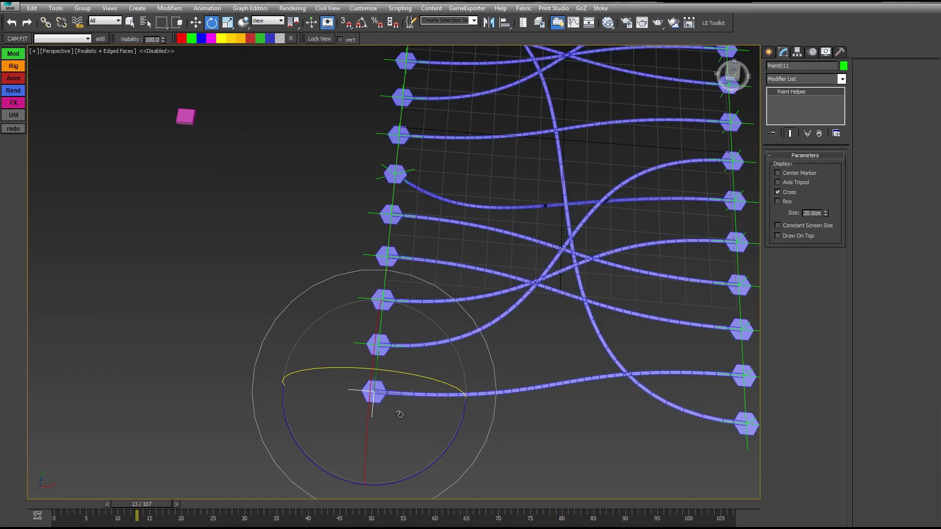
{"action": "left_click_drag", "start_coordinate": [402, 411], "coordinate": [510, 411]}
{"action": "left_click_drag", "start_coordinate": [540, 360], "coordinate": [519, 437]}
{"action": "middle_click_drag", "start_coordinate": [462, 388], "coordinate": [456, 321], "text": "alt"}
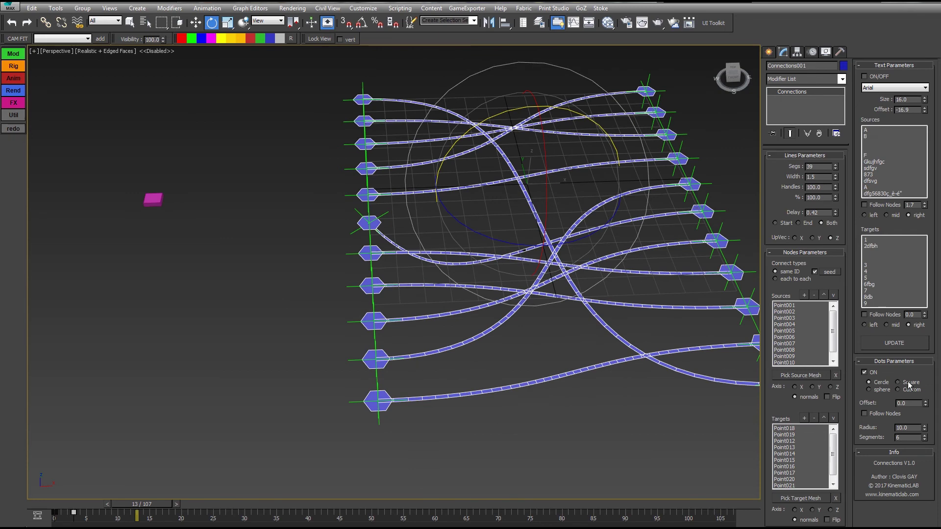
Turn on Follow Nodes for the dots and try rotating the last source Point helper to test it
{"action": "left_click", "coordinate": [865, 413]}
{"action": "left_click", "coordinate": [352, 402]}
{"action": "left_click_drag", "start_coordinate": [418, 346], "coordinate": [510, 355]}
{"action": "left_click_drag", "start_coordinate": [443, 426], "coordinate": [509, 357]}
{"action": "right_click", "coordinate": [508, 357]}
{"action": "left_click_drag", "start_coordinate": [561, 448], "coordinate": [609, 292]}
{"action": "middle_click_drag", "start_coordinate": [681, 353], "coordinate": [603, 313]}
{"action": "middle_click_drag", "start_coordinate": [603, 312], "coordinate": [508, 309], "text": "alt"}
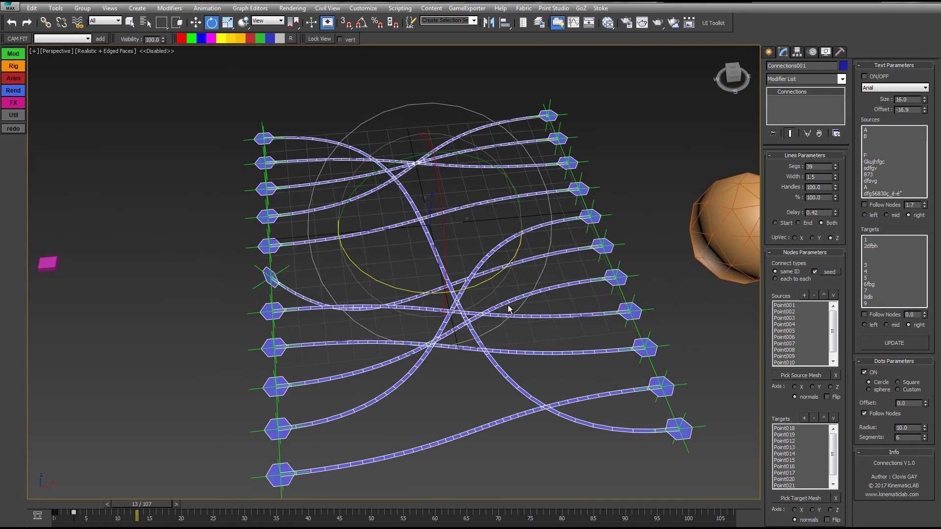
Create a Multi/Sub-Object material in the Slate Material Editor and assign it to the Connections object
{"action": "left_click", "coordinate": [256, 271]}
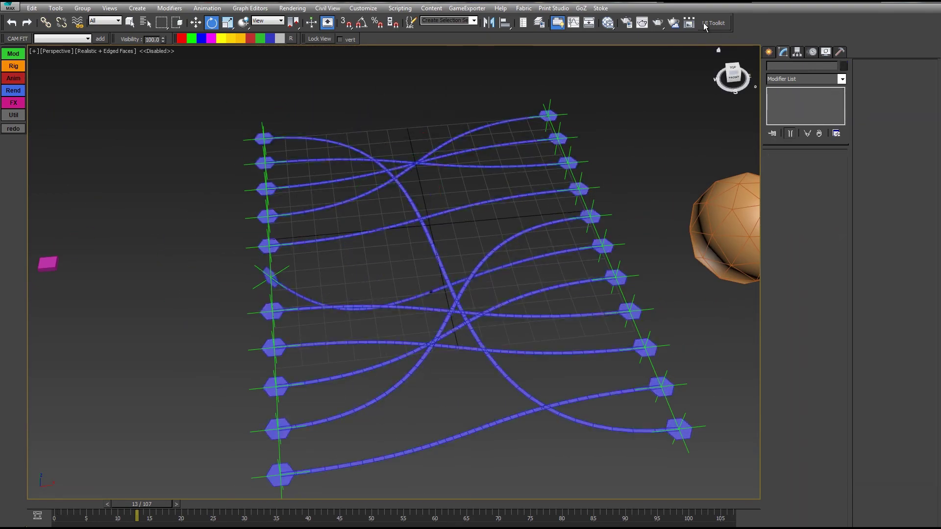
{"action": "left_click", "coordinate": [269, 273]}
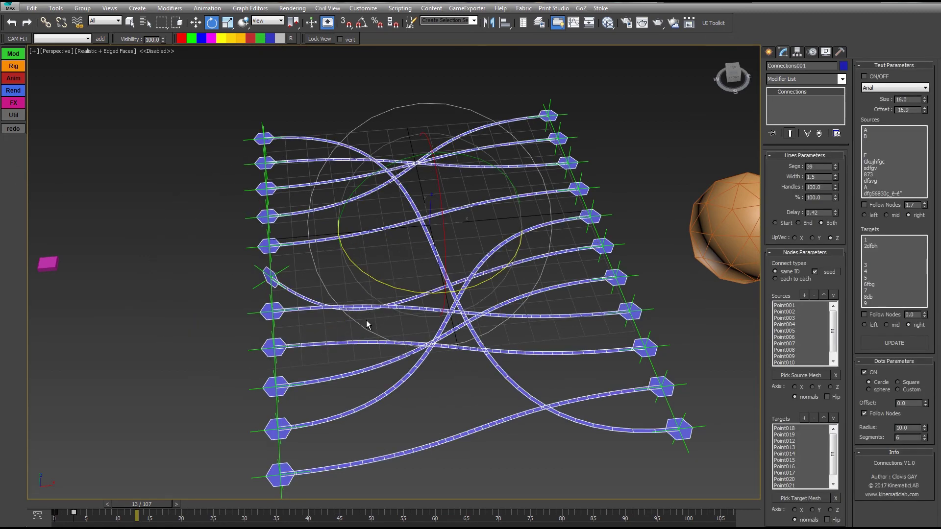
{"action": "middle_click_drag", "start_coordinate": [306, 274], "coordinate": [286, 230], "text": "alt"}
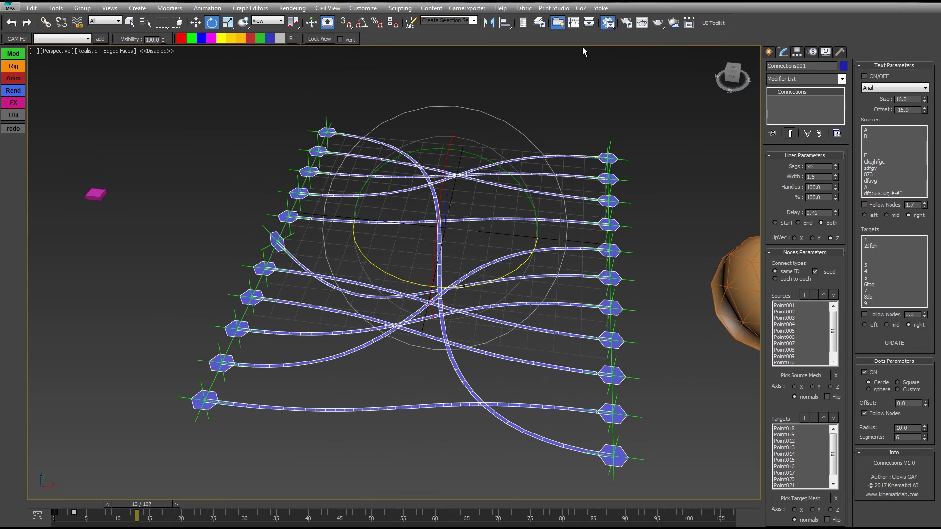
{"action": "key", "text": "m"}
{"action": "left_click_drag", "start_coordinate": [530, 129], "coordinate": [556, 147]}
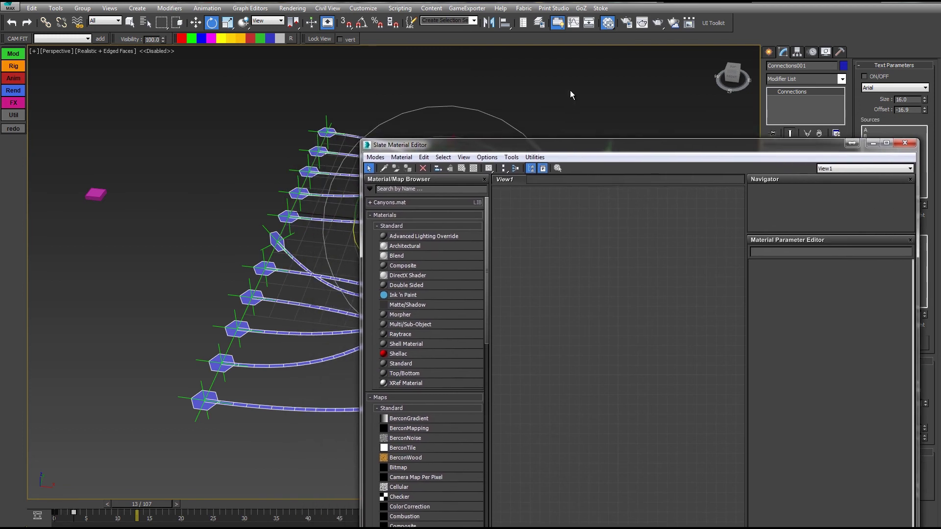
{"action": "middle_click_drag", "start_coordinate": [569, 90], "coordinate": [449, 67]}
{"action": "middle_click_drag", "start_coordinate": [449, 67], "coordinate": [456, 70], "text": "alt"}
{"action": "left_click_drag", "start_coordinate": [419, 325], "coordinate": [616, 302]}
{"action": "double_click", "coordinate": [612, 288]}
{"action": "right_click", "coordinate": [613, 290]}
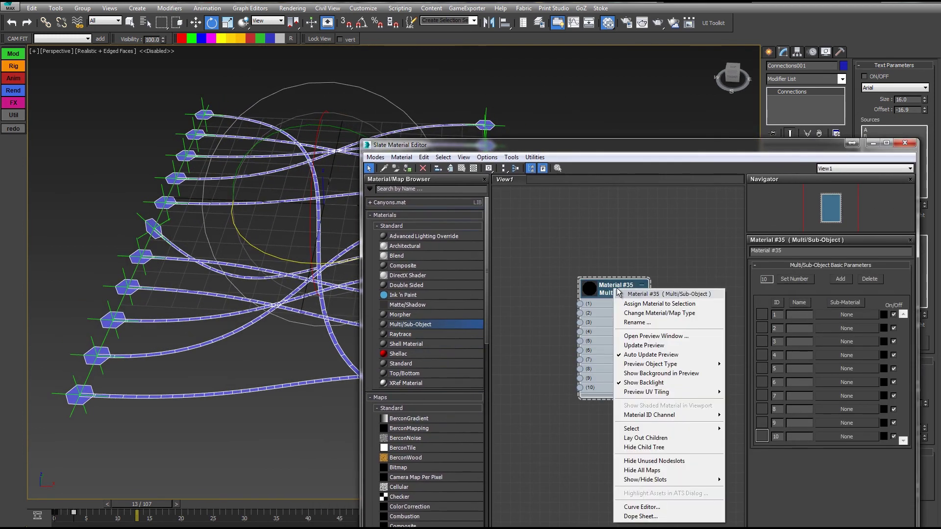
{"action": "left_click", "coordinate": [640, 307]}
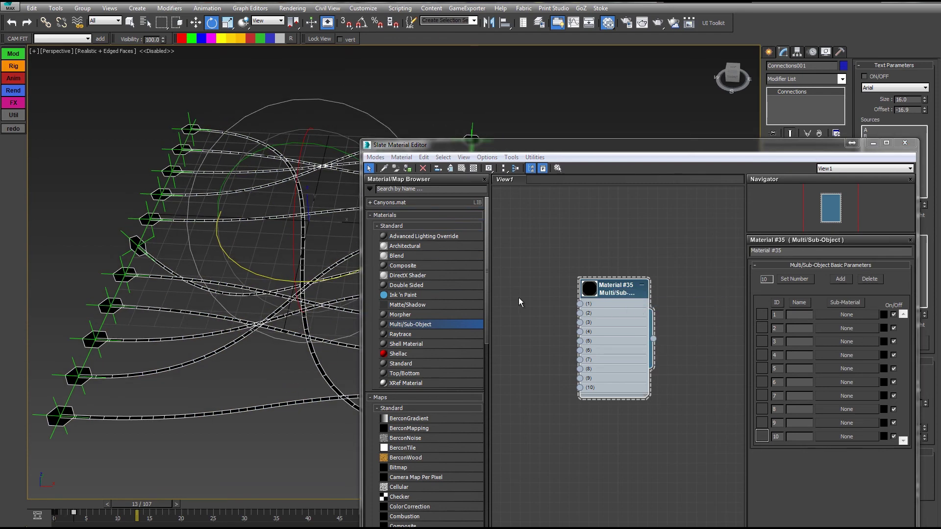
Add a Standard material and two copies of it, and wire them into slots 1, 2 and 3 of the Multi/Sub-Object material
{"action": "left_click_drag", "start_coordinate": [617, 291], "coordinate": [685, 270]}
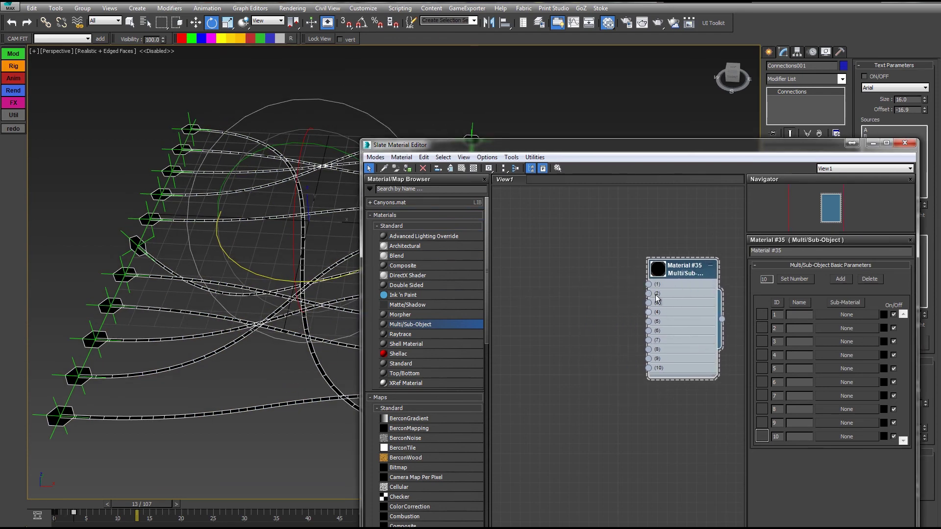
{"action": "left_click_drag", "start_coordinate": [401, 364], "coordinate": [548, 248]}
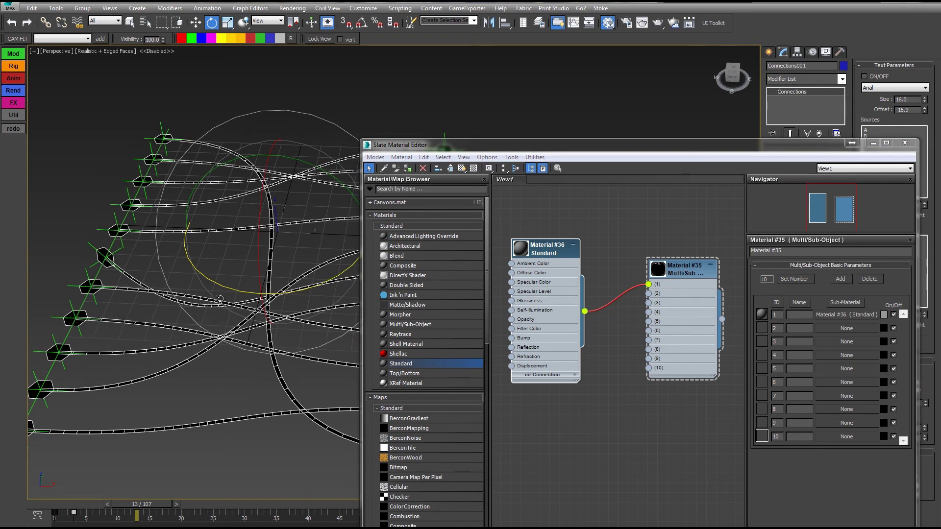
{"action": "left_click", "coordinate": [574, 245]}
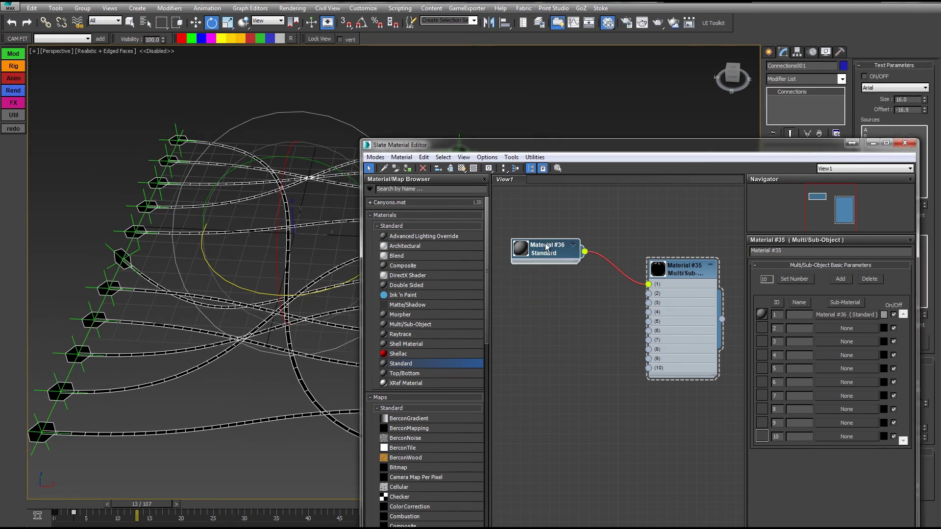
{"action": "left_click_drag", "start_coordinate": [545, 253], "coordinate": [643, 305], "text": "shift"}
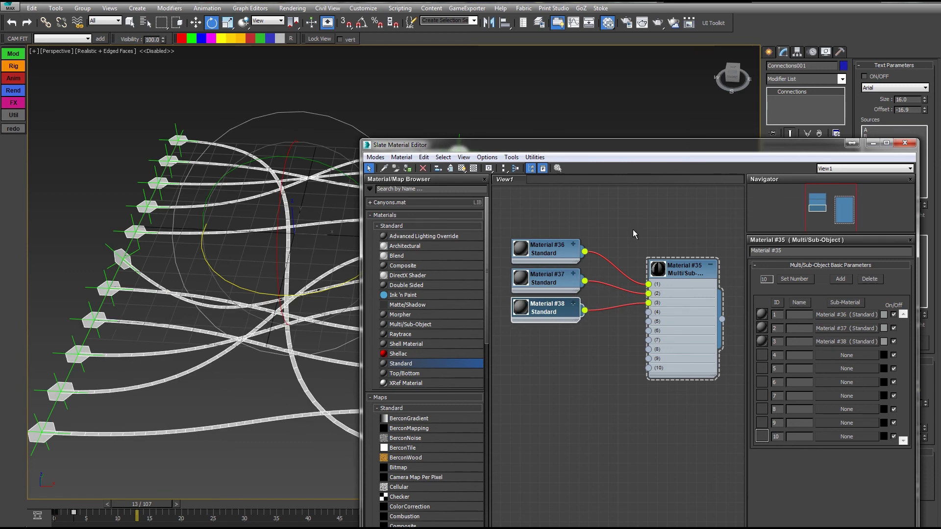
Move the Slate Material Editor clear of the Connections parameters and turn on the text labels
{"action": "left_click_drag", "start_coordinate": [600, 148], "coordinate": [408, 282]}
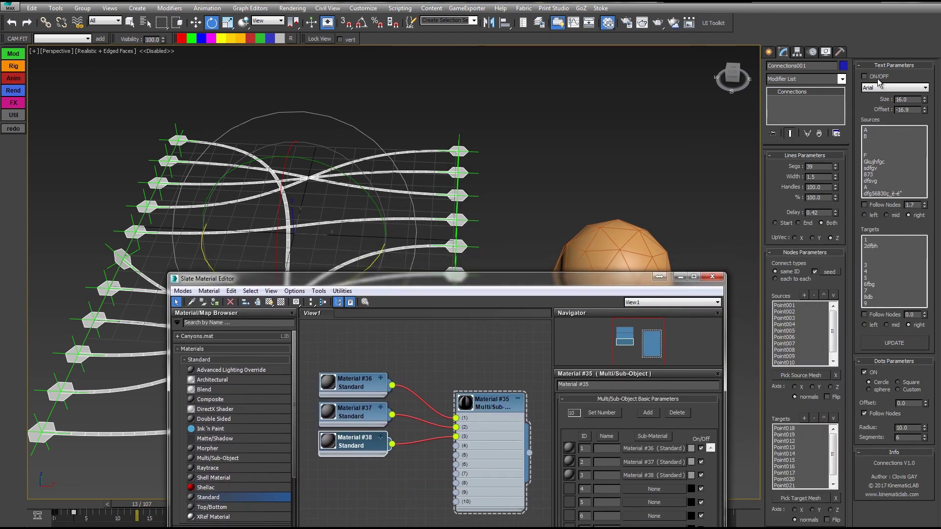
{"action": "left_click", "coordinate": [864, 77]}
{"action": "middle_click_drag", "start_coordinate": [458, 216], "coordinate": [517, 198]}
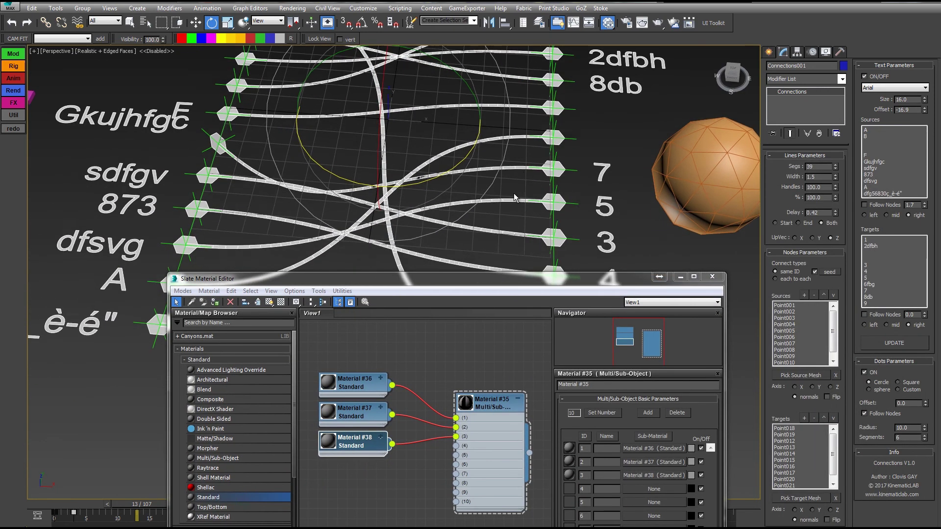
{"action": "scroll", "coordinate": [517, 198], "scroll_direction": "down", "scroll_amount": 3}
Set the diffuse color of the Standard material in slot 1 to a fully saturated red
{"action": "left_click_drag", "start_coordinate": [350, 378], "coordinate": [360, 368]}
{"action": "double_click", "coordinate": [361, 380]}
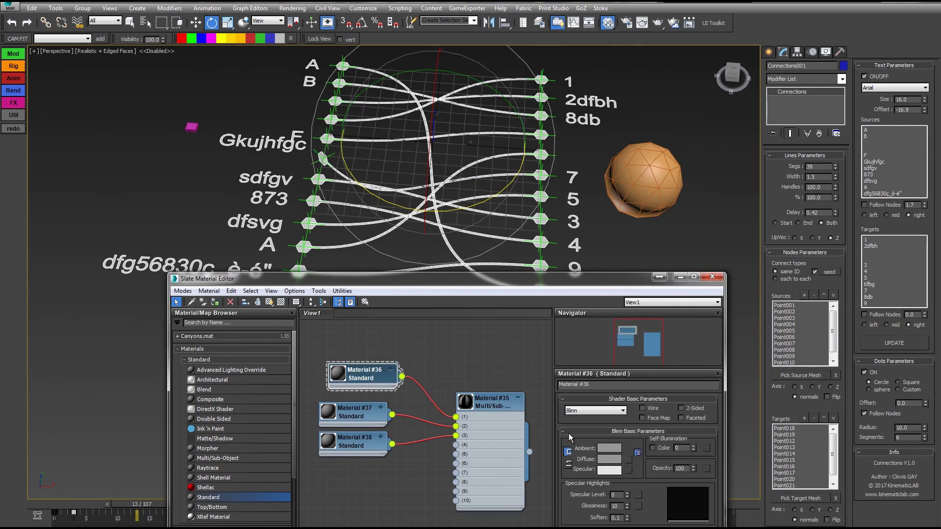
{"action": "left_click", "coordinate": [609, 458]}
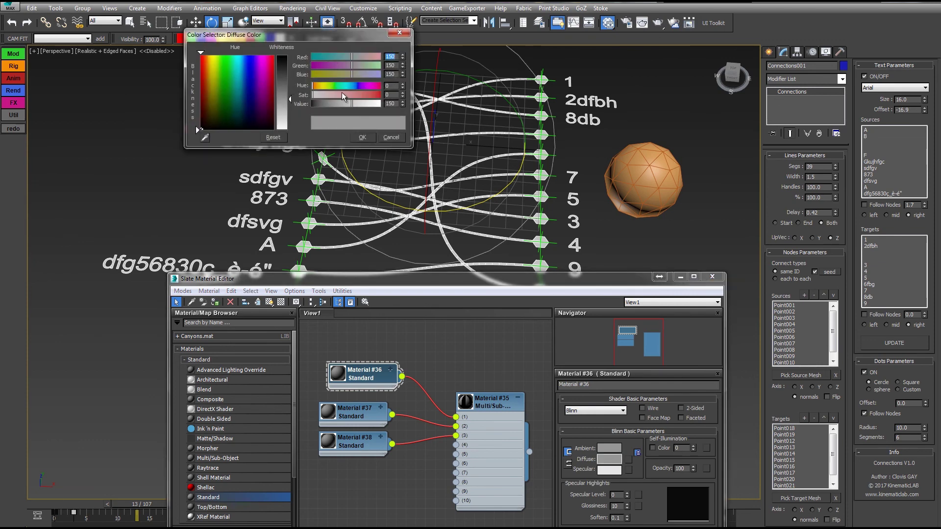
{"action": "left_click_drag", "start_coordinate": [342, 96], "coordinate": [392, 111]}
{"action": "left_click", "coordinate": [362, 137]}
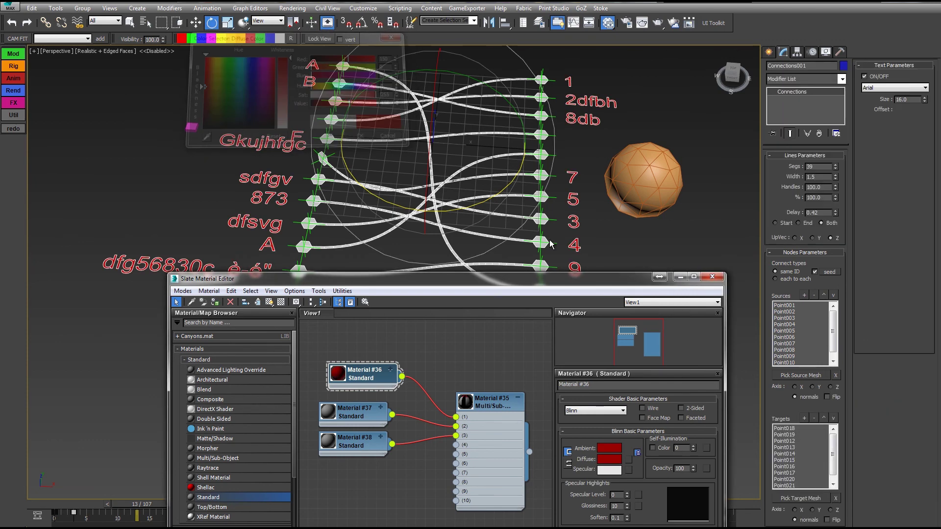
{"action": "left_click", "coordinate": [609, 459]}
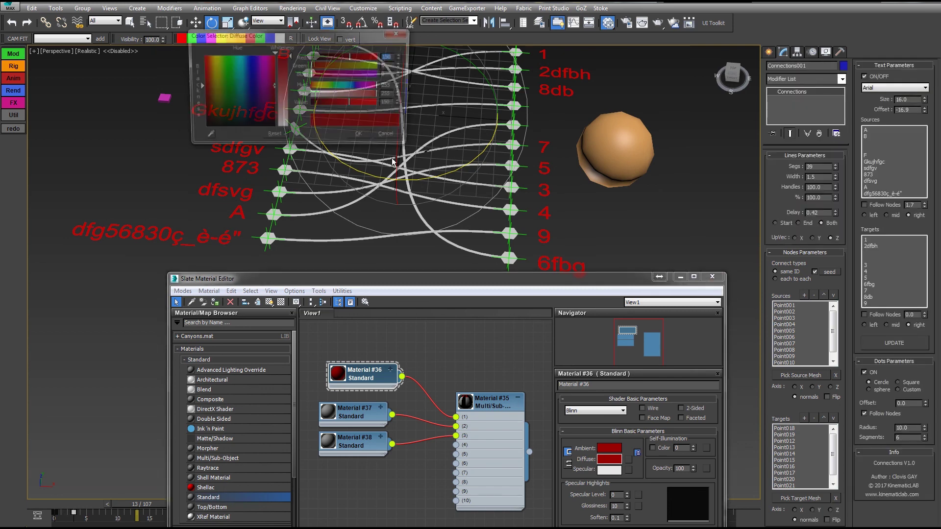
{"action": "left_click", "coordinate": [373, 136]}
Set the diffuse color of the Standard material in slot 2 to bright green with a hue of 73
{"action": "left_click", "coordinate": [354, 412]}
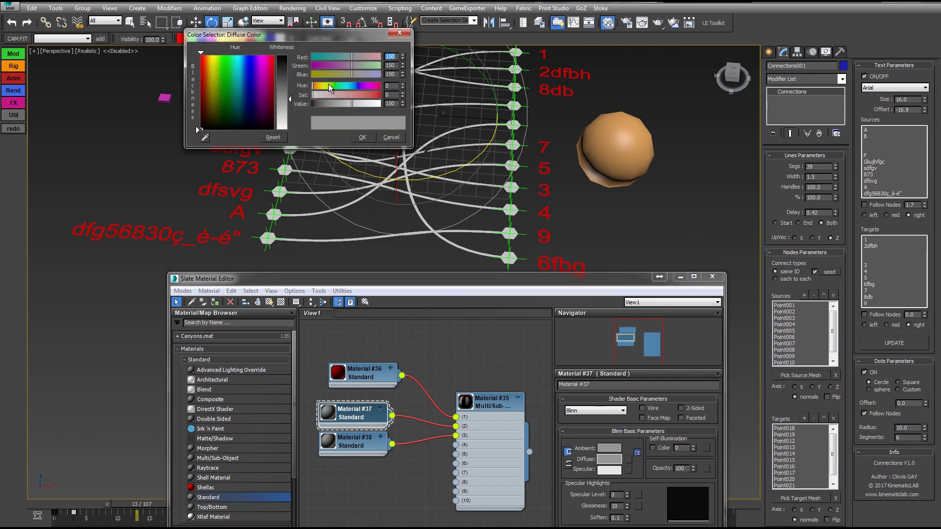
{"action": "left_click", "coordinate": [331, 86]}
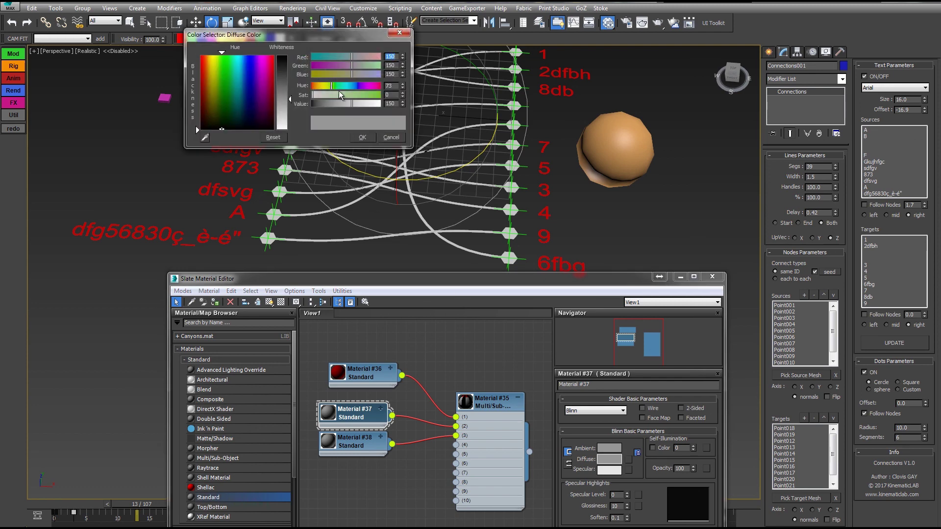
{"action": "left_click", "coordinate": [372, 106]}
{"action": "left_click", "coordinate": [359, 137]}
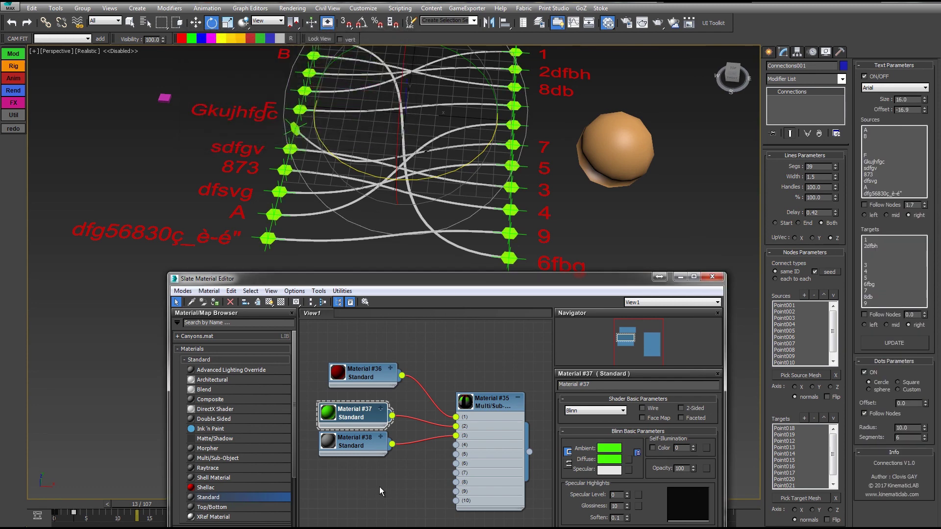
Set the diffuse color of the Standard material in slot 3 to white
{"action": "left_click", "coordinate": [372, 446]}
{"action": "left_click", "coordinate": [609, 460]}
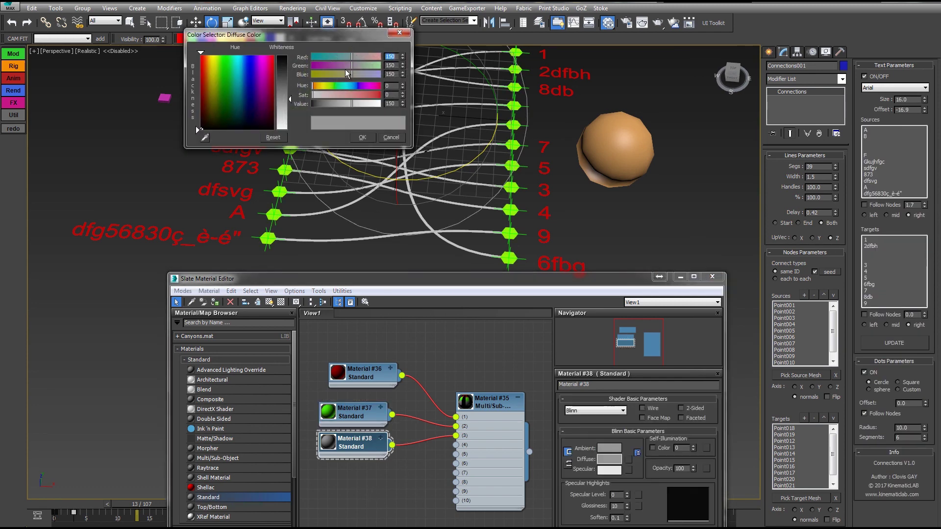
{"action": "left_click", "coordinate": [380, 95]}
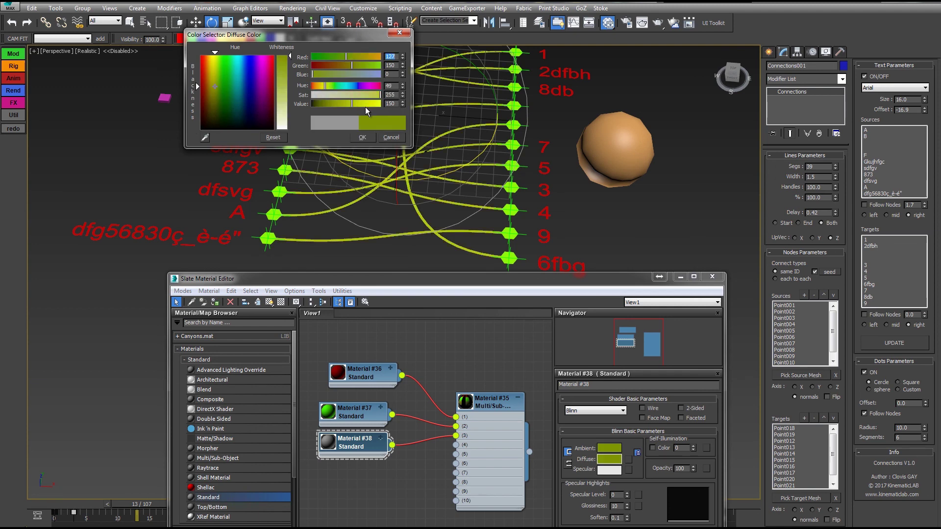
{"action": "left_click", "coordinate": [377, 105]}
{"action": "left_click", "coordinate": [324, 95]}
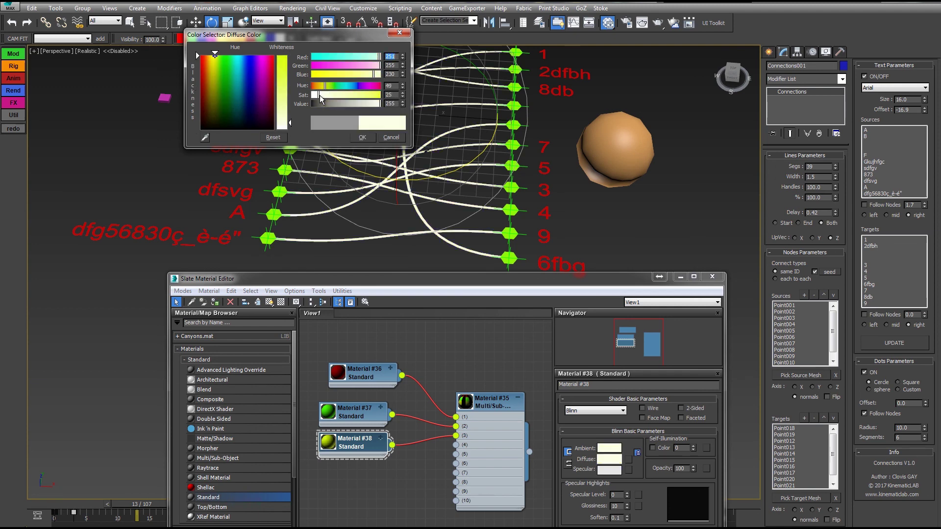
{"action": "left_click", "coordinate": [360, 140]}
Close the Slate Material Editor
{"action": "middle_click_drag", "start_coordinate": [475, 202], "coordinate": [430, 225], "text": "alt"}
{"action": "scroll", "coordinate": [430, 189], "scroll_direction": "down", "scroll_amount": 3}
{"action": "middle_click_drag", "start_coordinate": [430, 188], "coordinate": [439, 127], "text": "alt"}
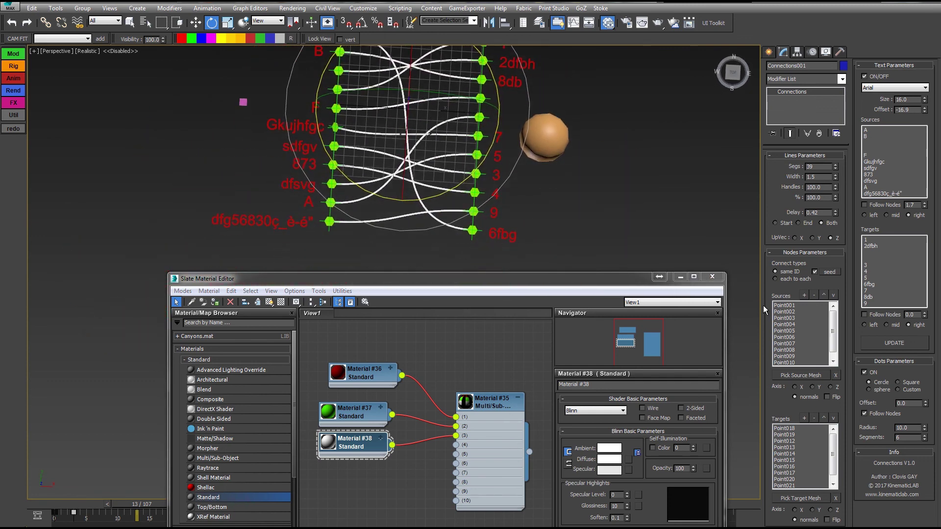
{"action": "left_click", "coordinate": [713, 277]}
{"action": "middle_click_drag", "start_coordinate": [668, 225], "coordinate": [608, 325]}
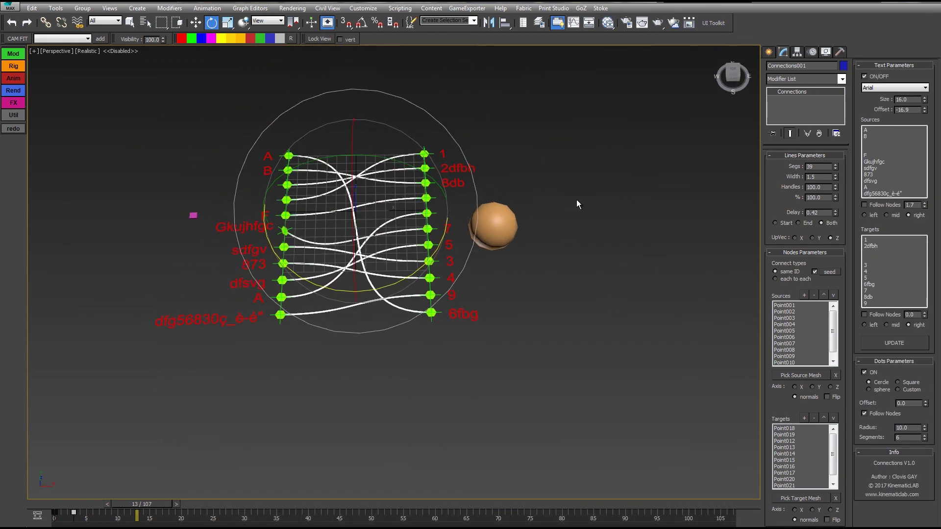
{"action": "middle_click_drag", "start_coordinate": [576, 203], "coordinate": [613, 349]}
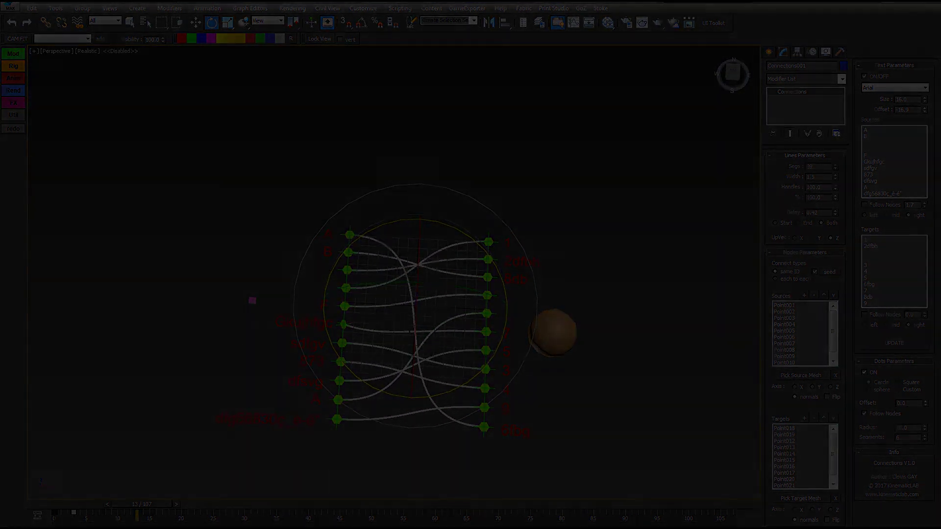